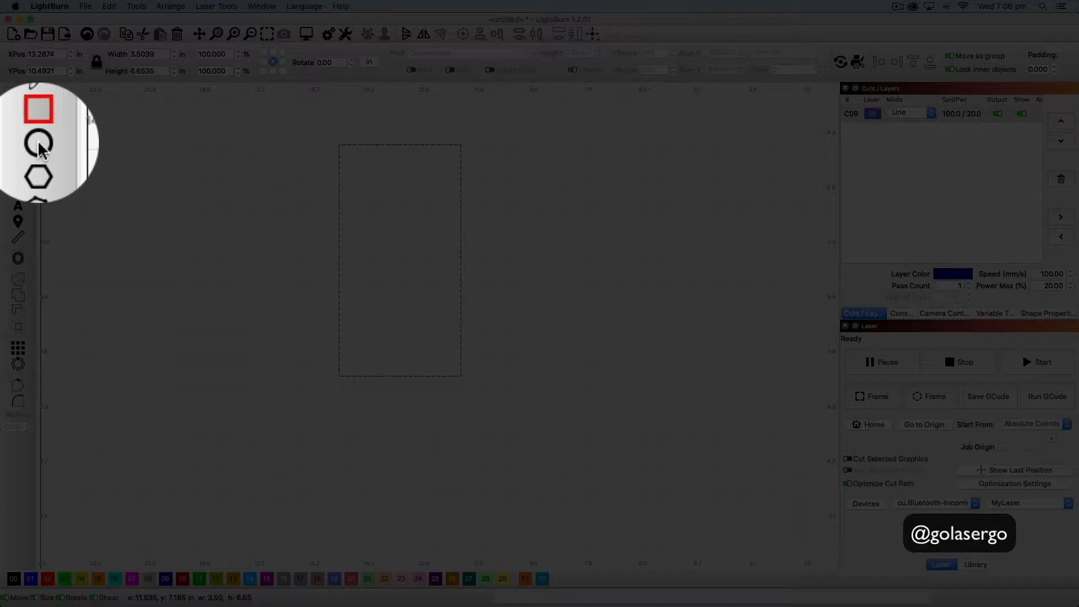
- Draw a circle about 0.47 in across near the rectangle's upper edge and align both shapes with Align V-Center
left_click(18, 143)
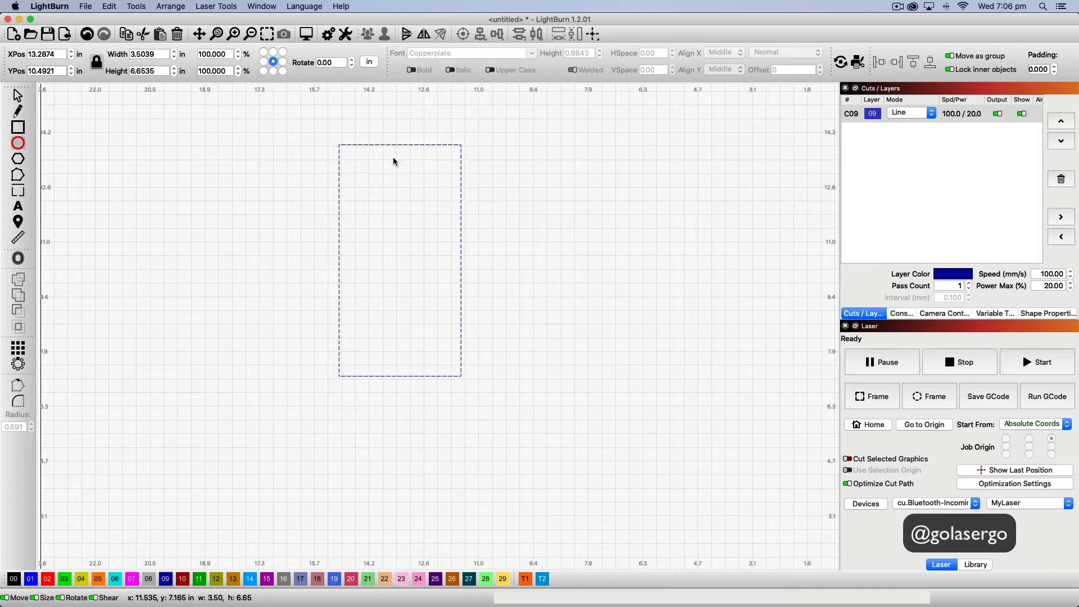
left_click_drag(392, 158, 407, 177)
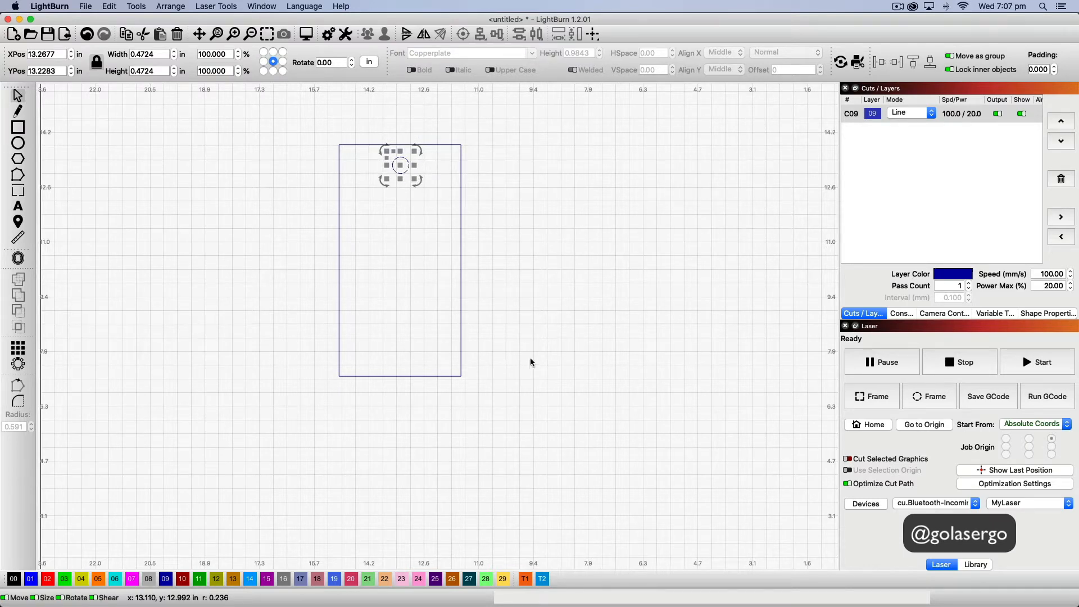
left_click_drag(534, 361, 195, 135)
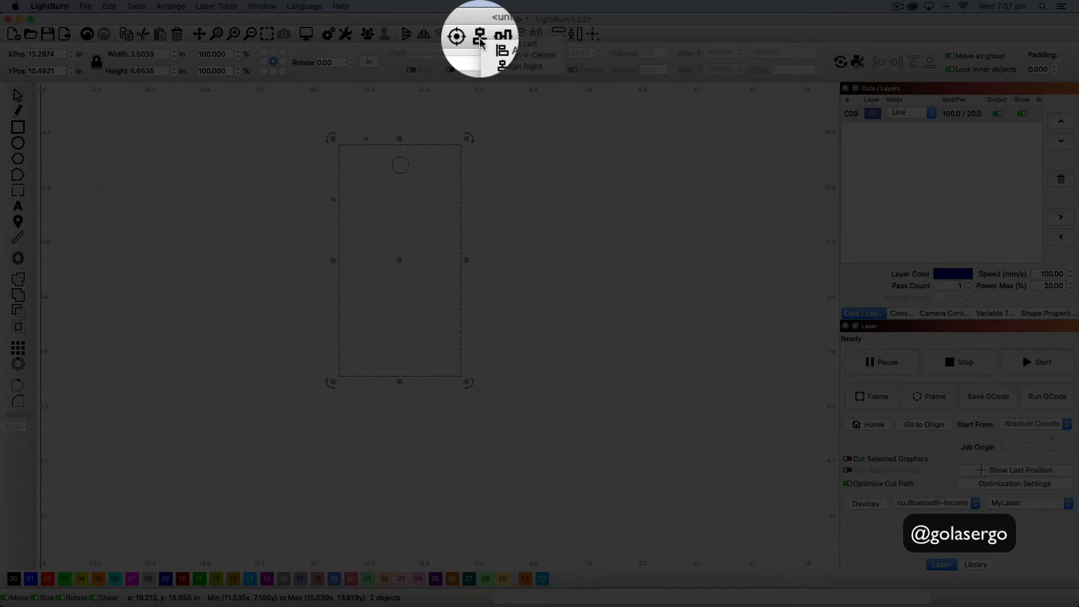
left_click(481, 37)
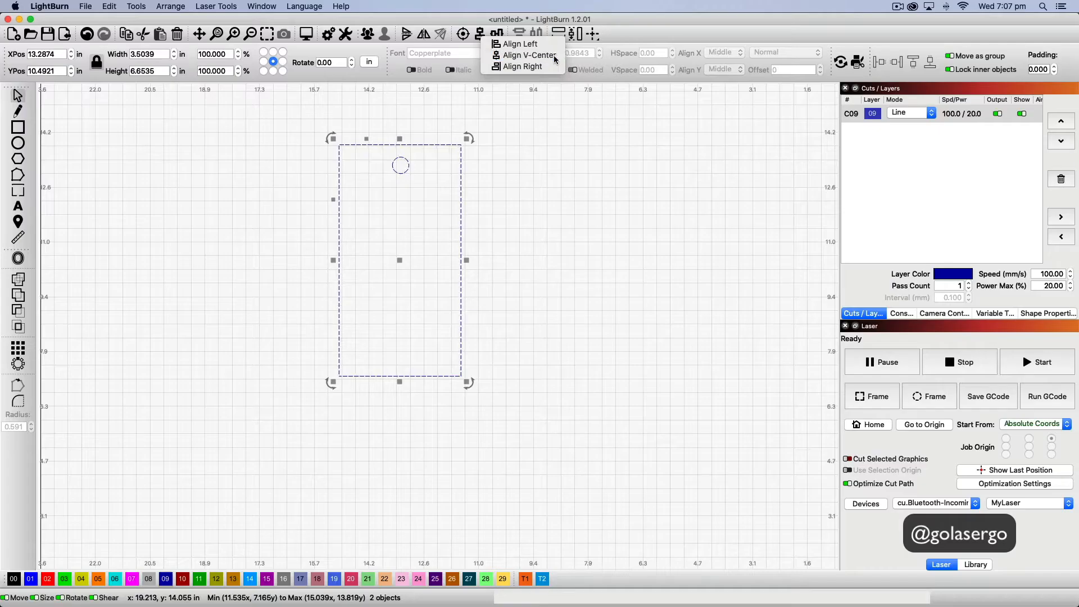
left_click(553, 56)
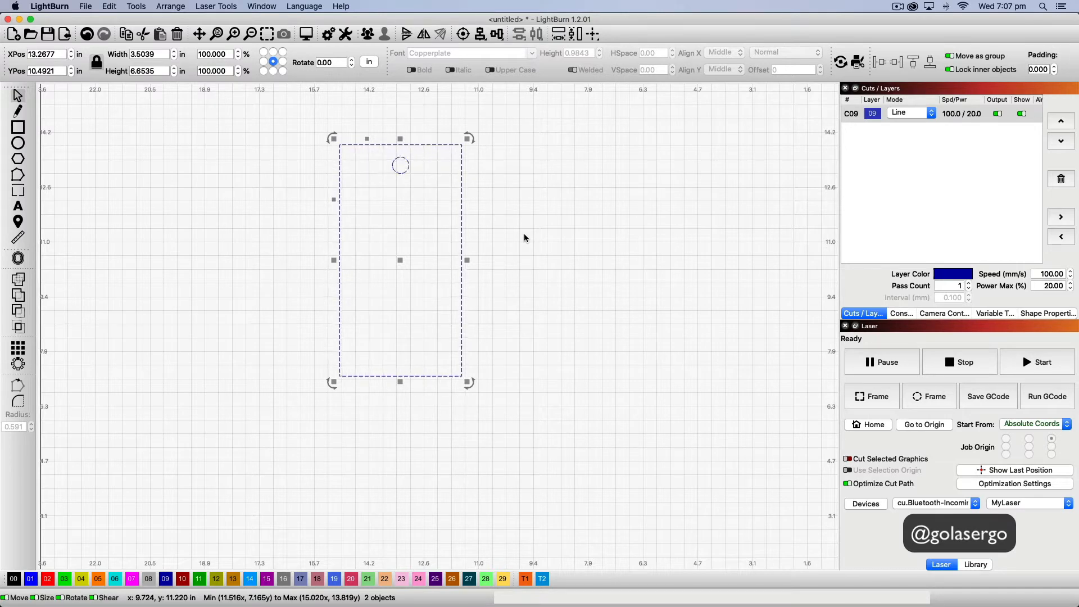
- Group the rectangle and circle, and scale the group down to about 3.32 by 6.30 in
right_click(427, 206)
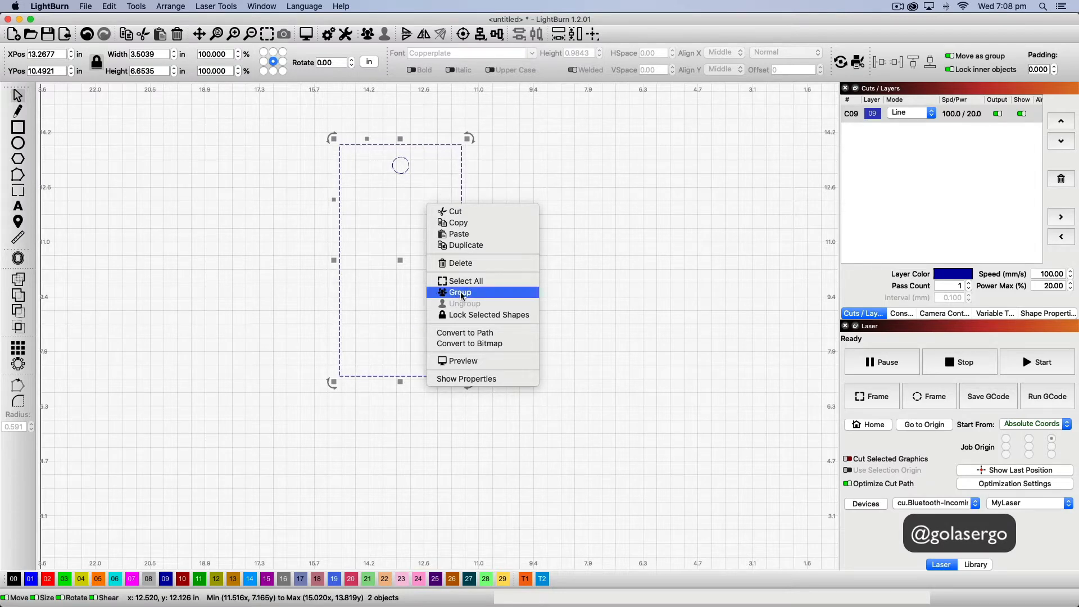
left_click(182, 246)
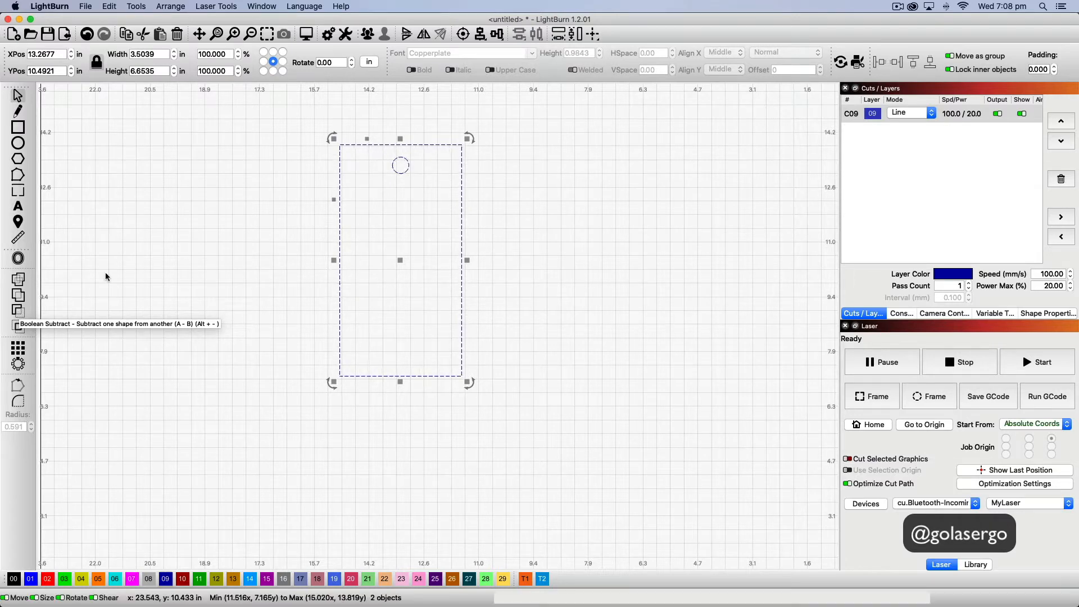
right_click(408, 201)
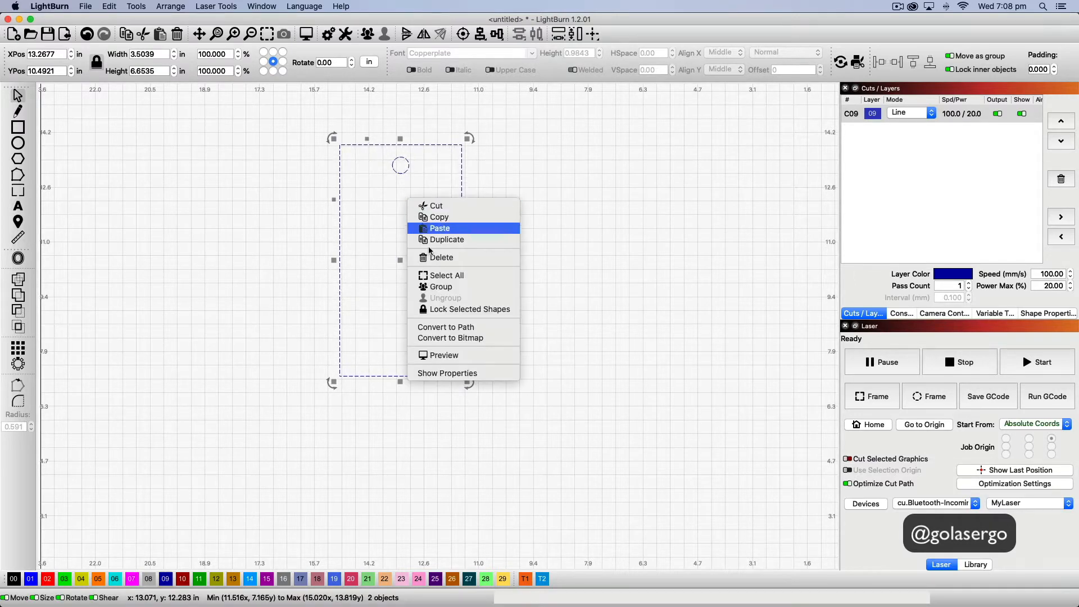
left_click(440, 290)
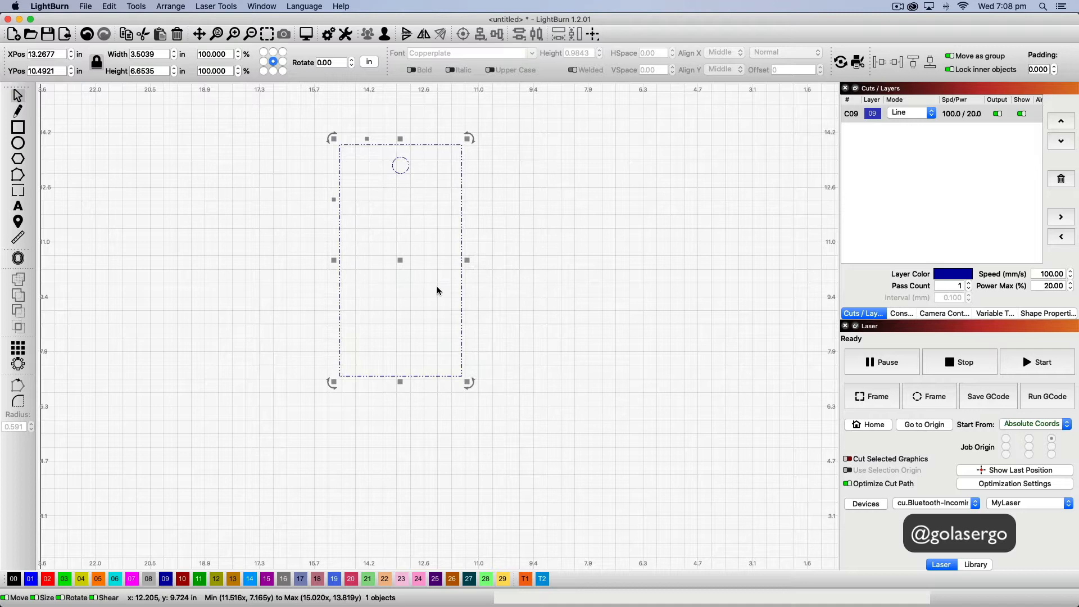
left_click(524, 256)
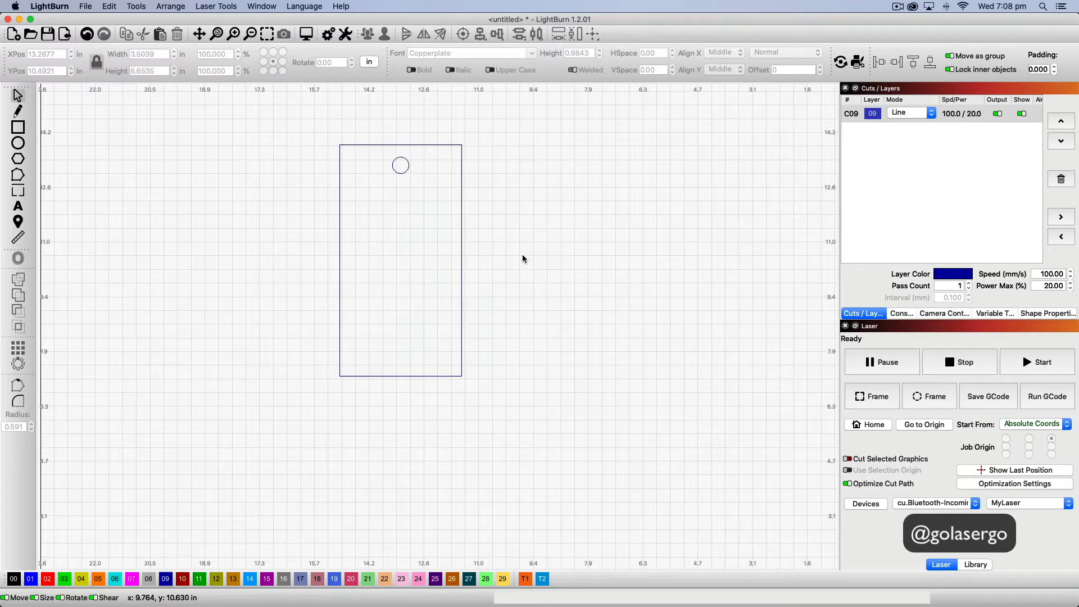
left_click(463, 376)
left_click_drag(464, 378, 424, 369)
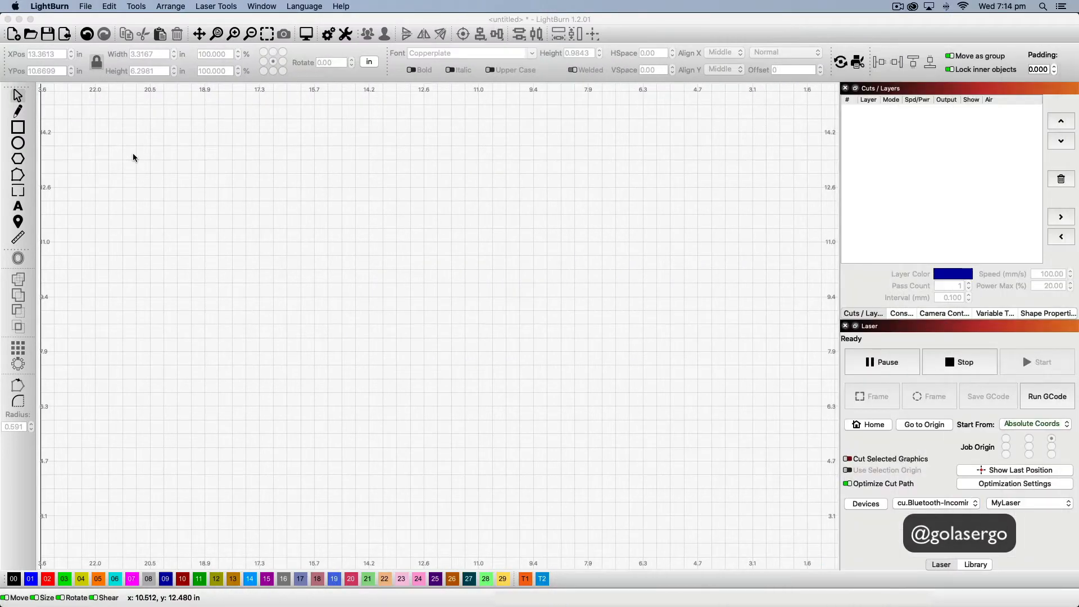
- Draw a new upright rectangle about 4.76 in wide and 8.43 in high
left_click(18, 128)
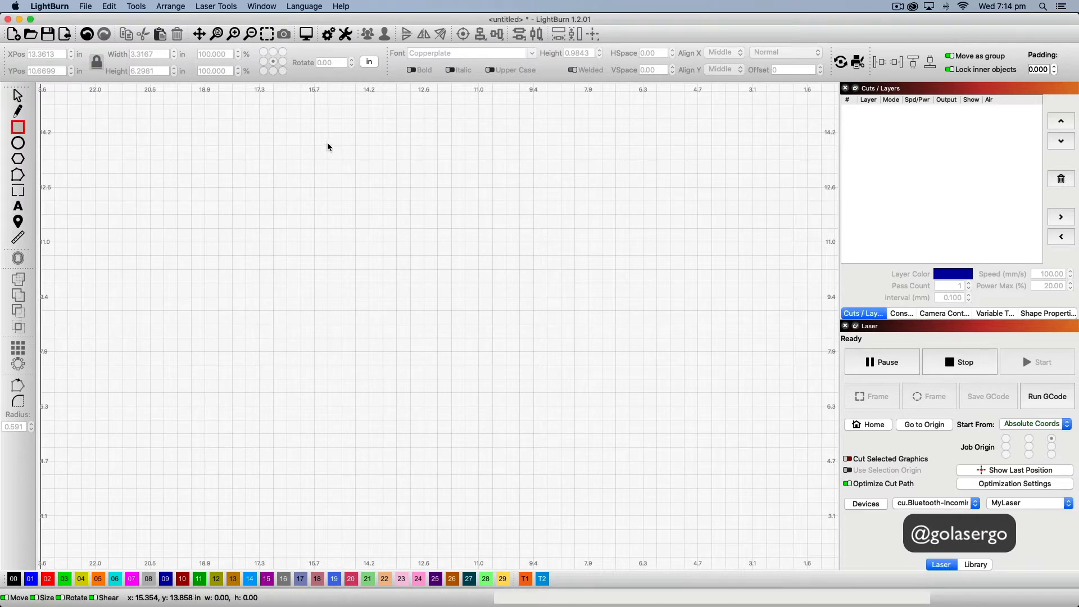
mouse_move(329, 144)
left_mouse_down()
mouse_move(464, 169)
mouse_move(493, 435)
left_mouse_up()
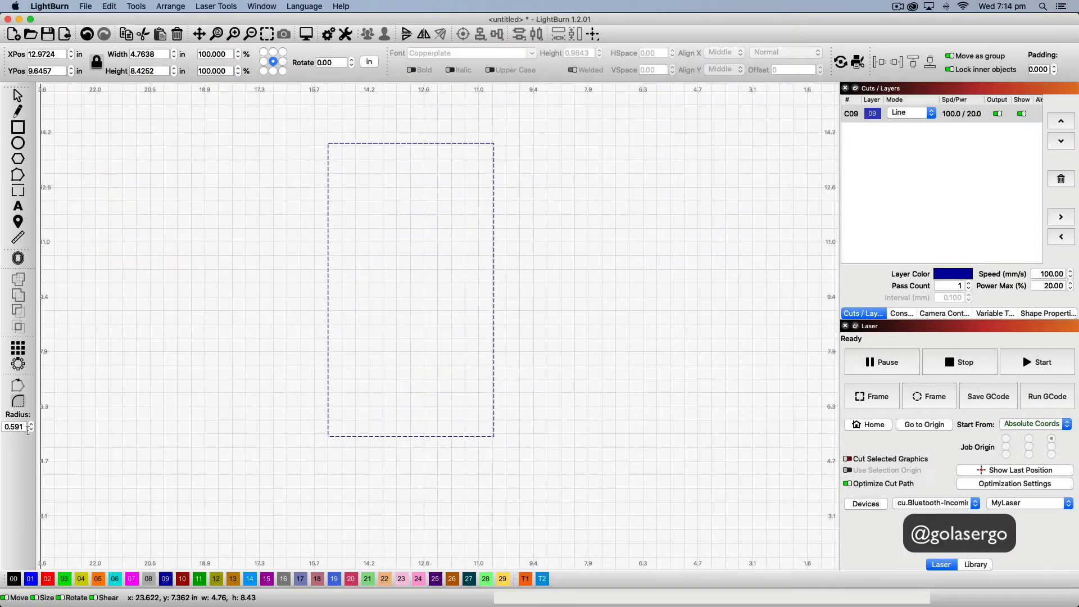
- Try rounding the rectangle's upper-left corner with a 4.591 in radius, and undo the rounding
left_click(31, 424)
left_click(31, 424)
left_click(31, 425)
left_click(31, 426)
left_click(32, 425)
left_click(31, 425)
left_click(31, 426)
left_click(31, 426)
left_click(32, 426)
left_click(32, 426)
left_click(32, 425)
left_click(31, 425)
left_click(31, 425)
left_click(31, 426)
left_click(31, 425)
left_click(32, 426)
left_click(31, 426)
left_click(32, 425)
left_click(31, 425)
left_click(32, 425)
left_click(31, 426)
left_click(32, 425)
left_click(32, 425)
left_click(32, 425)
left_click(31, 426)
left_click(32, 425)
left_click(31, 425)
left_click(31, 426)
left_click(32, 425)
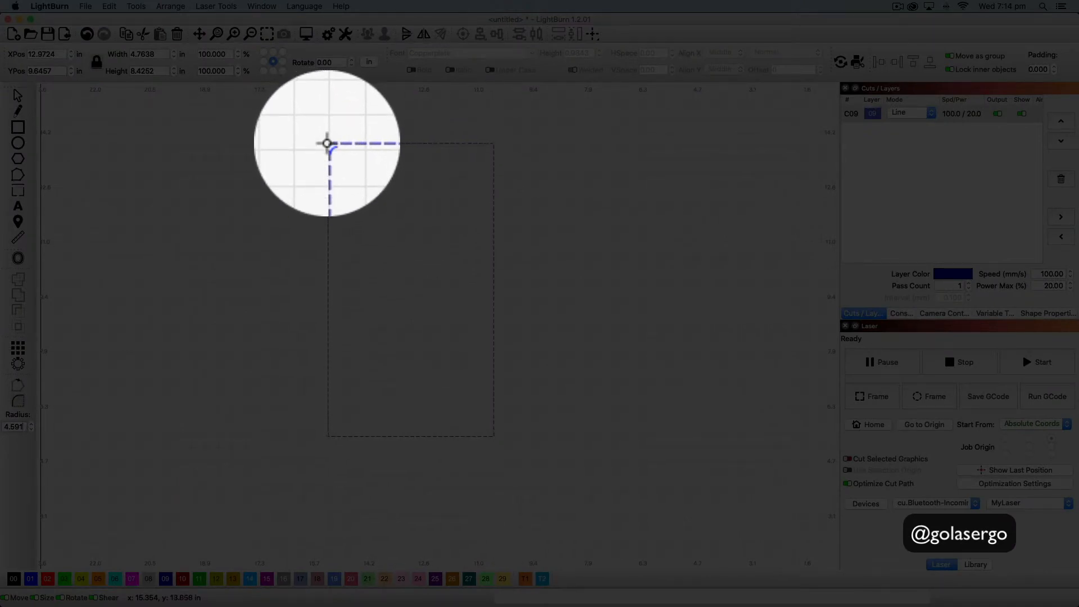
left_click(327, 143)
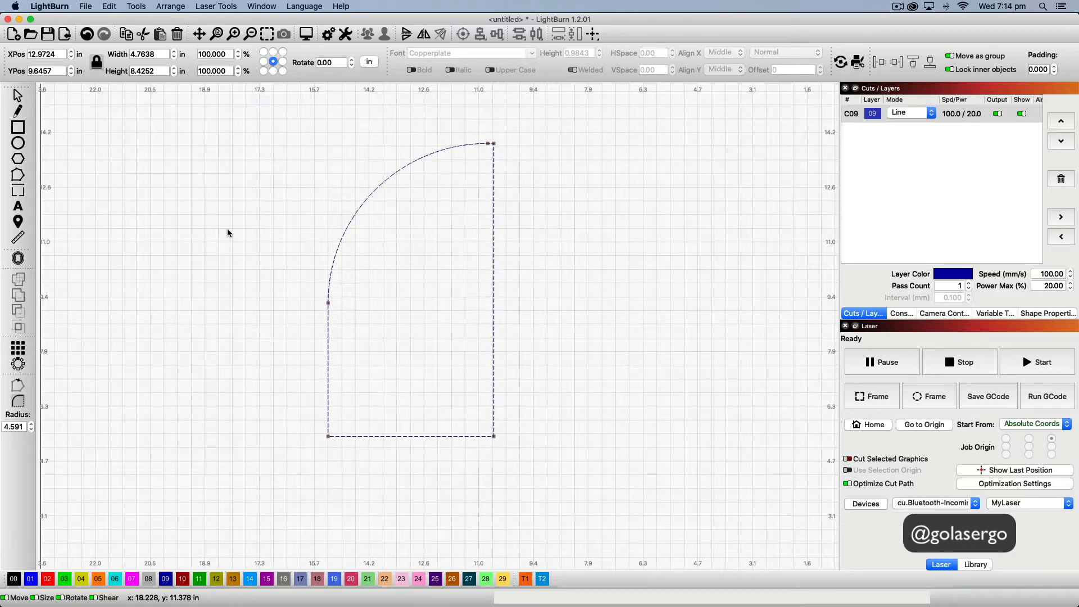
key("super+z")
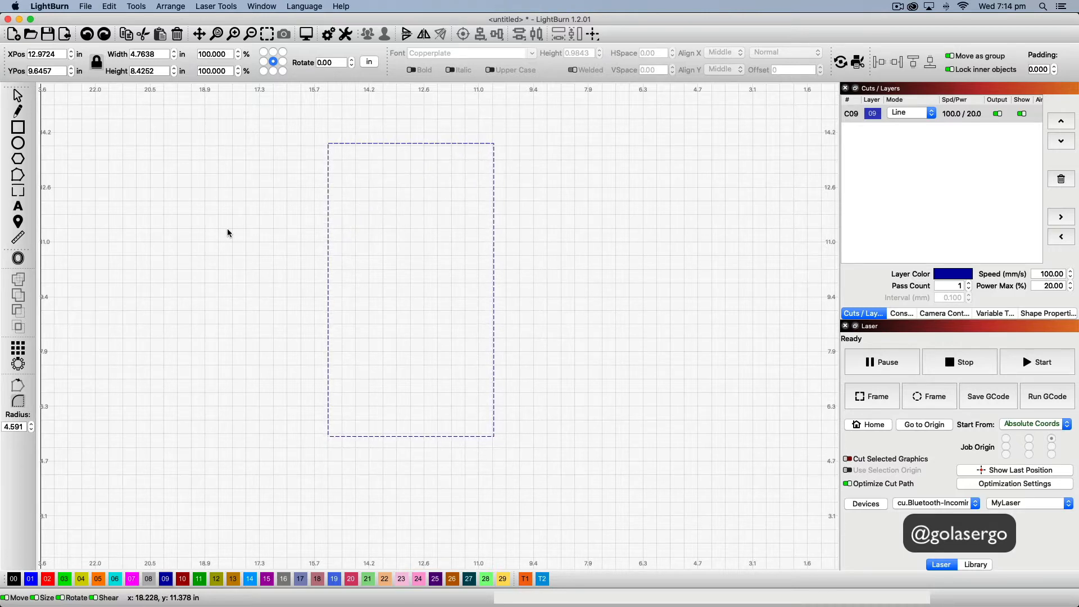
- Round all four corners of the rectangle with a radius of 0.966 in
left_click(29, 429)
left_click(30, 429)
left_click(30, 429)
left_click(30, 428)
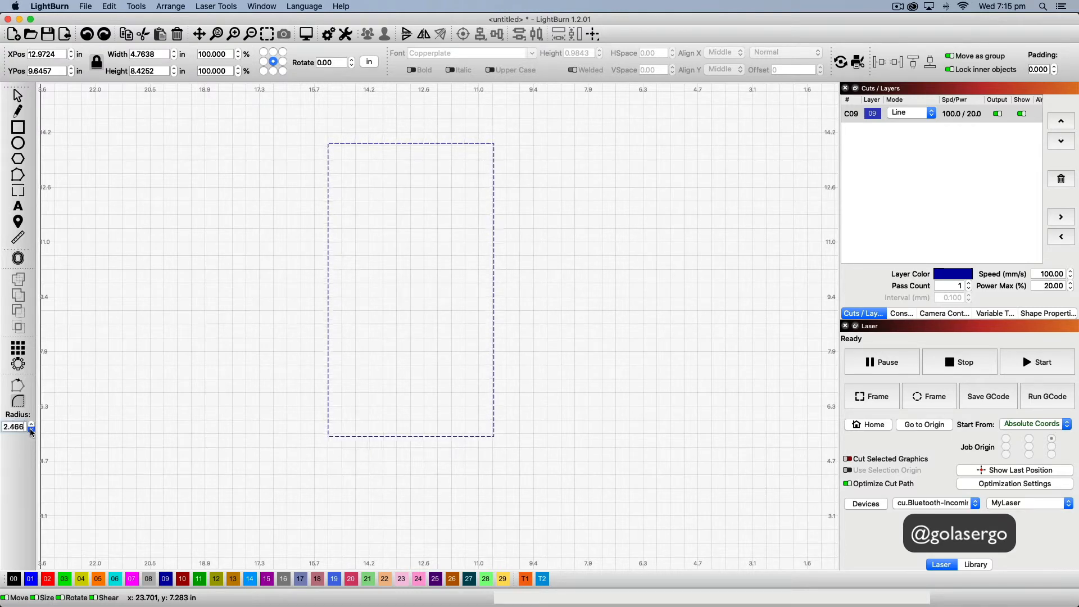
left_click(29, 429)
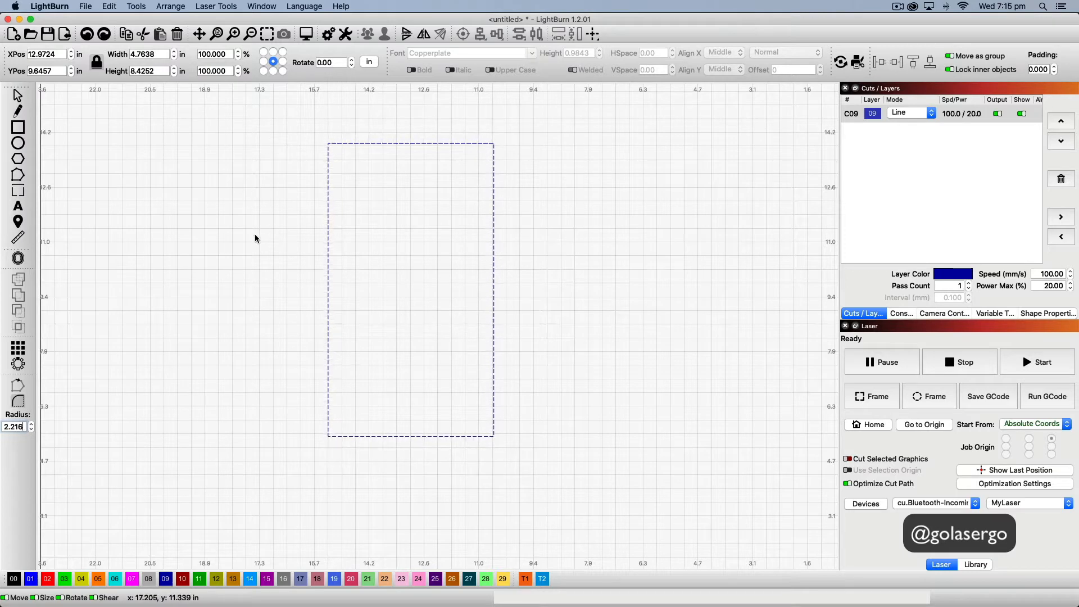
left_click(31, 430)
left_click(32, 430)
left_click(32, 430)
left_click(31, 430)
left_click(31, 430)
left_click(32, 430)
left_click(32, 429)
left_click(327, 143)
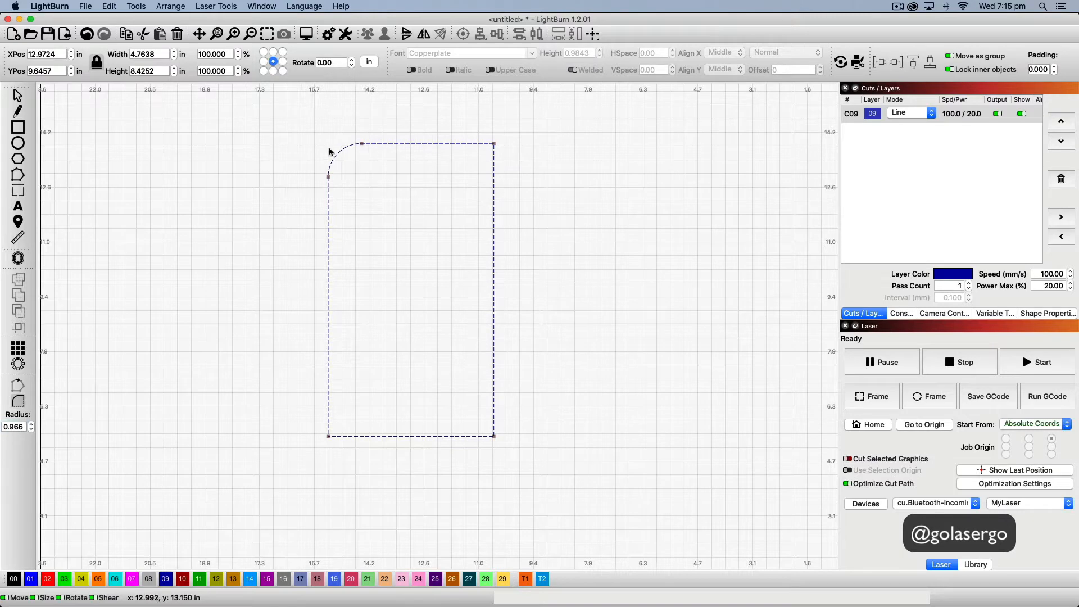
left_click(494, 144)
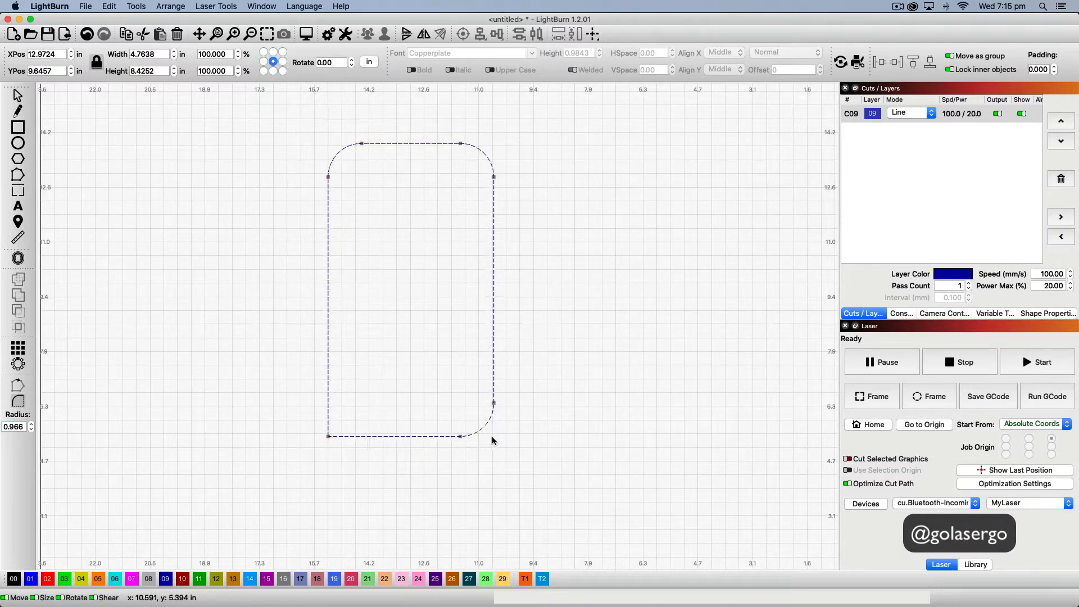
left_click(328, 437)
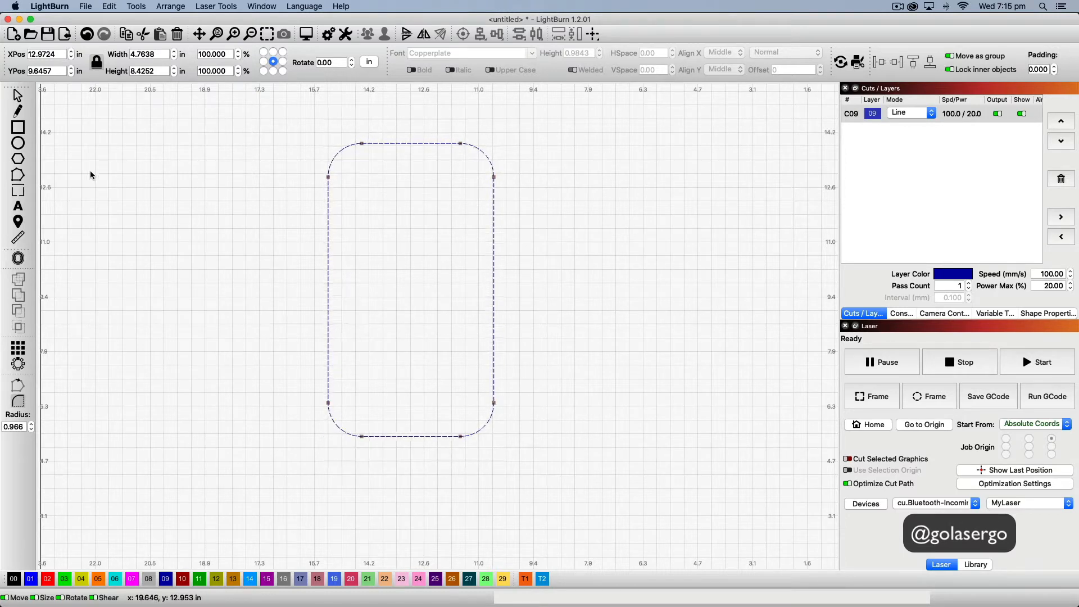
- Draw a circle about 0.55 in across near the rounded rectangle's upper edge and align both shapes with Align V-Center
left_click(18, 144)
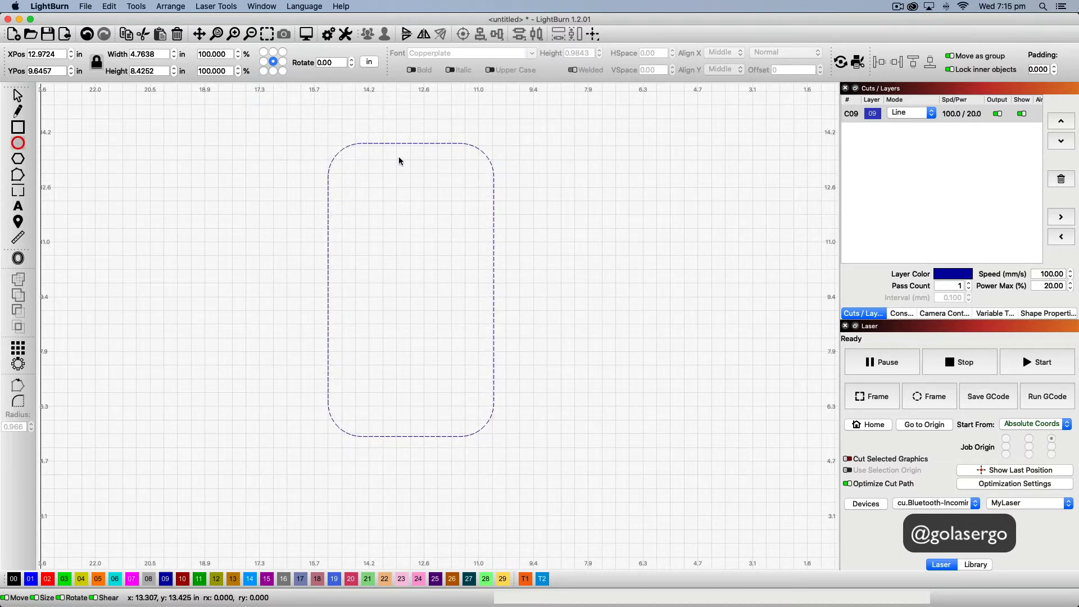
left_click_drag(399, 158, 419, 178)
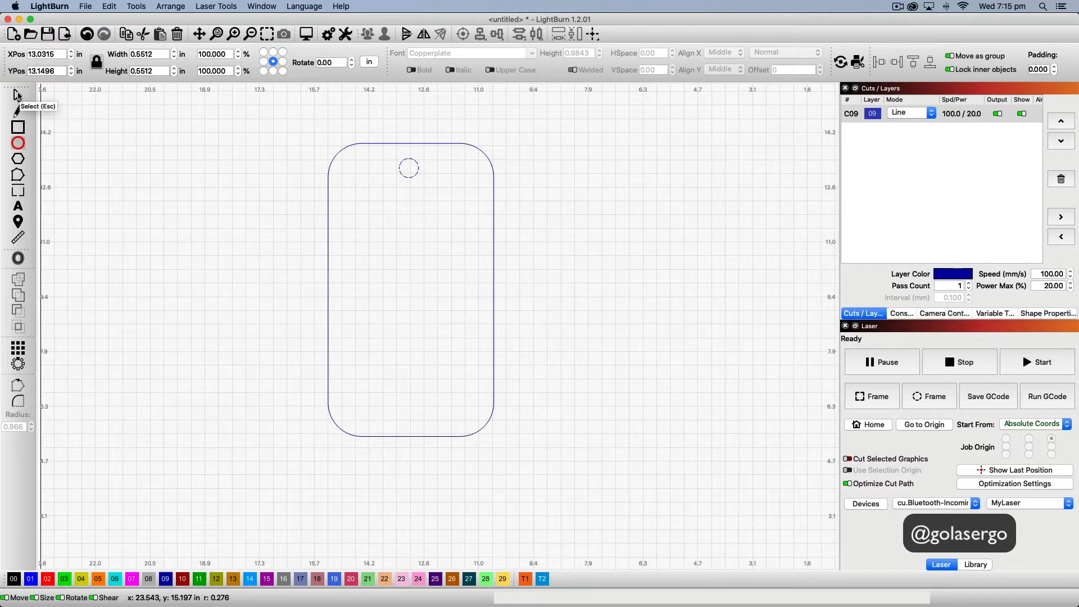
left_click(17, 95)
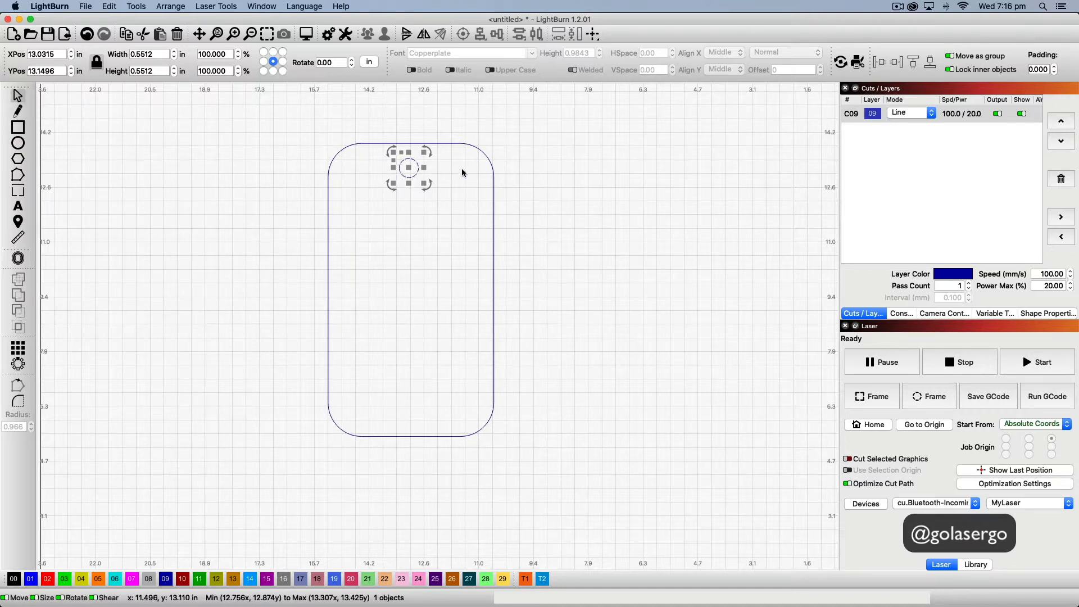
left_click_drag(616, 294, 185, 133)
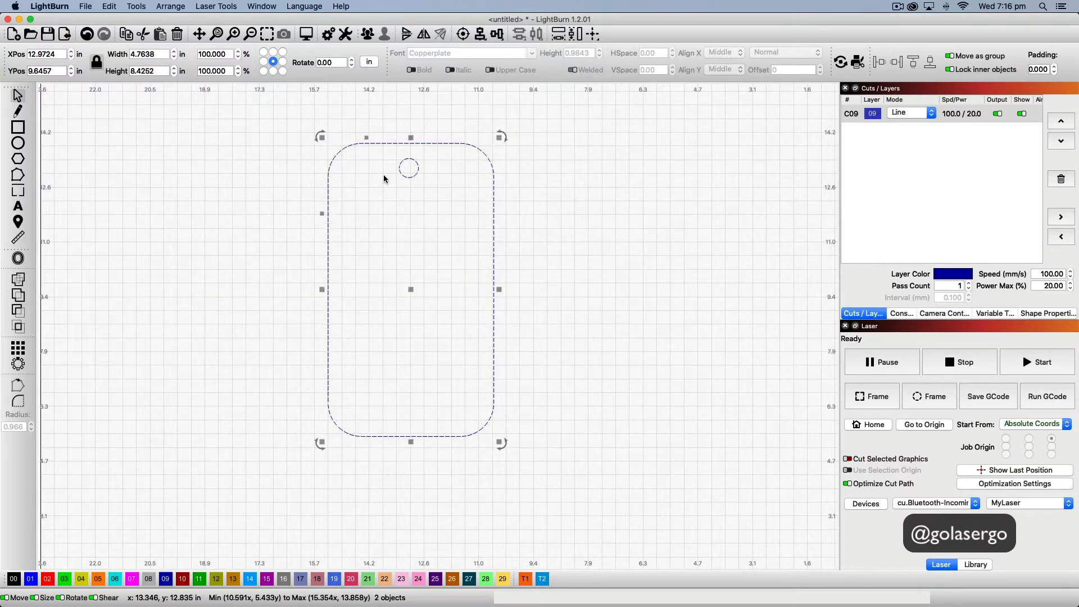
left_click(481, 37)
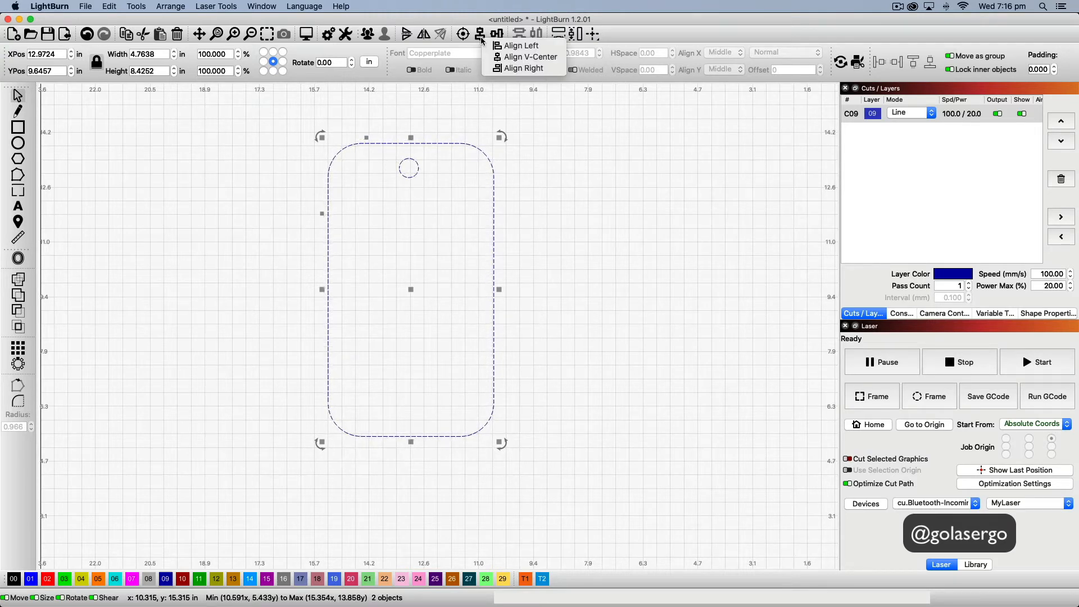
left_click(554, 59)
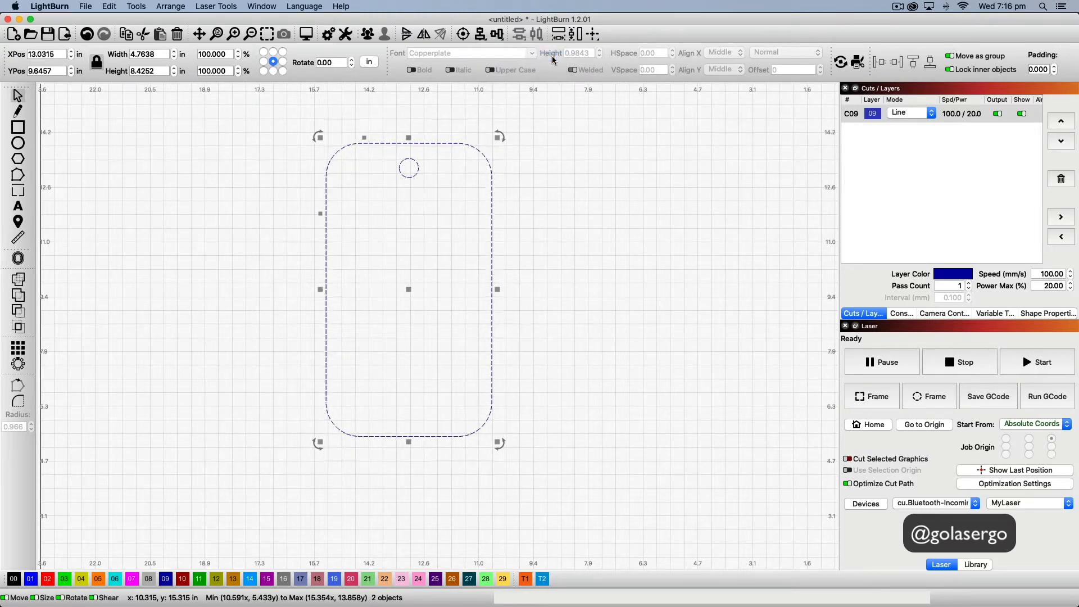
- Group the rounded rectangle with its small circle and deselect the group
right_click(437, 198)
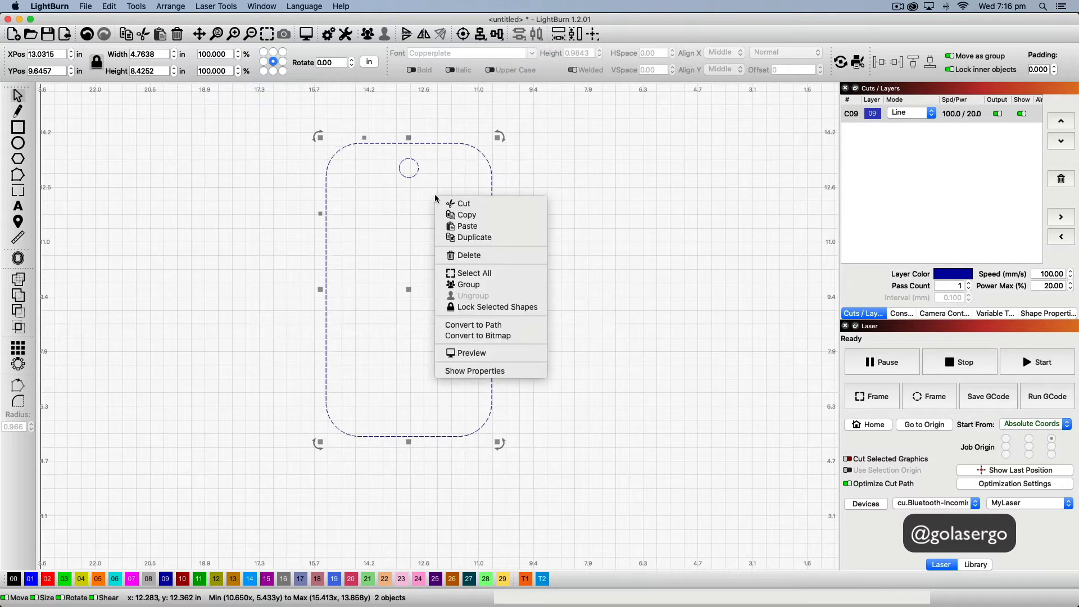
left_click(459, 287)
left_click(518, 411)
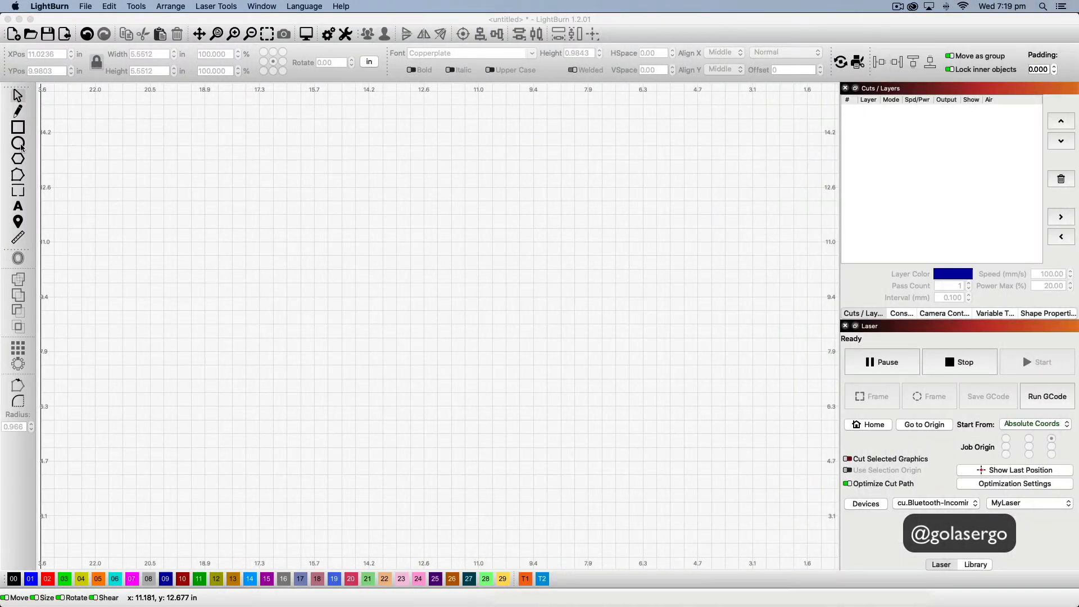
- Draw a circle about 5.98 in across with a small circle about 0.63 in across inside its upper edge
left_click(19, 144)
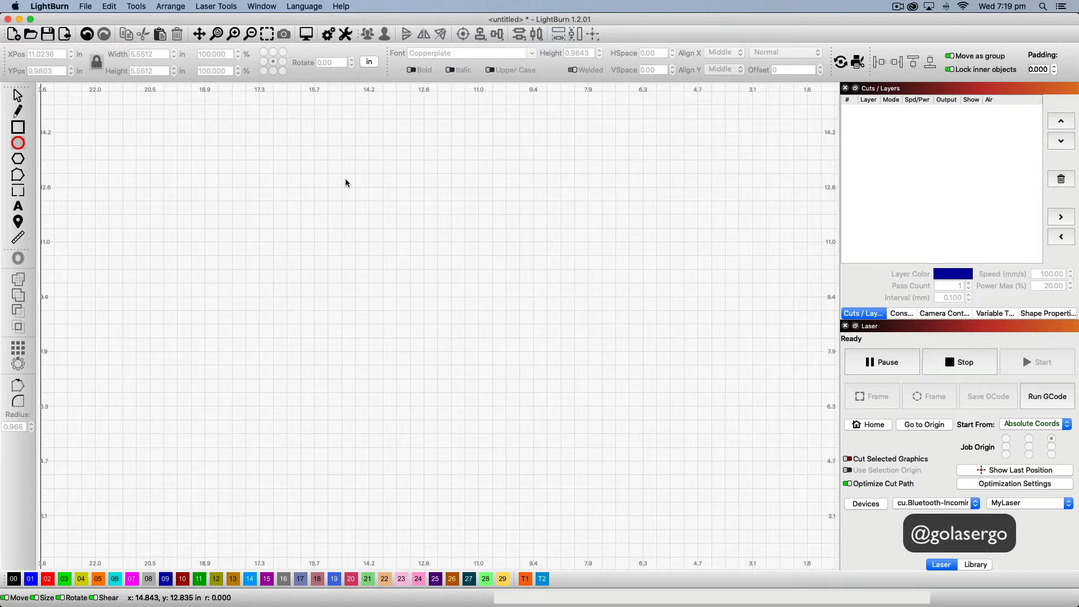
left_click_drag(345, 180, 541, 388)
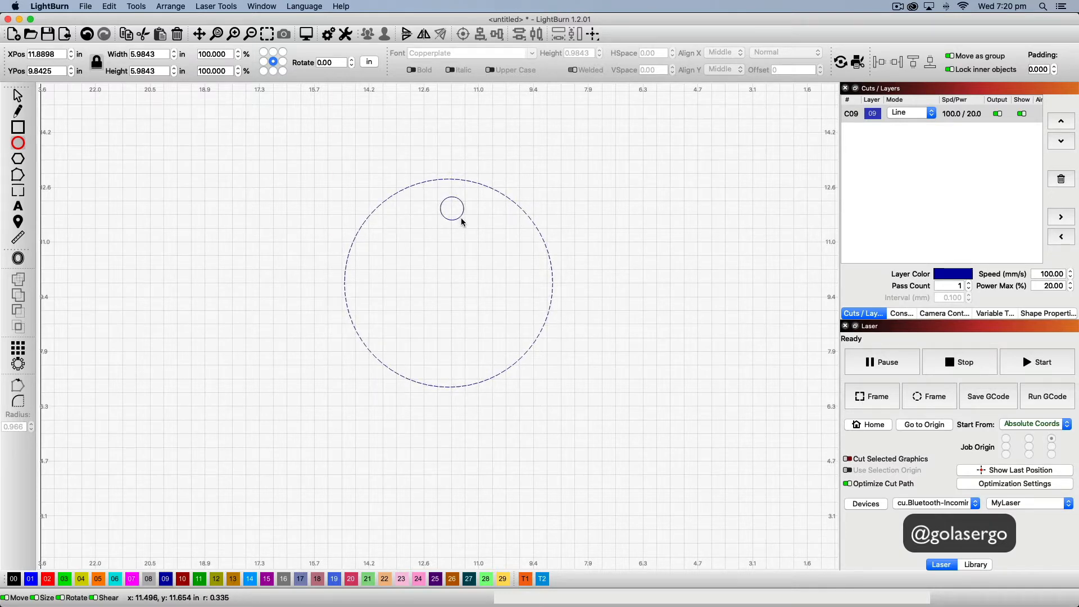
left_click_drag(461, 222, 462, 222)
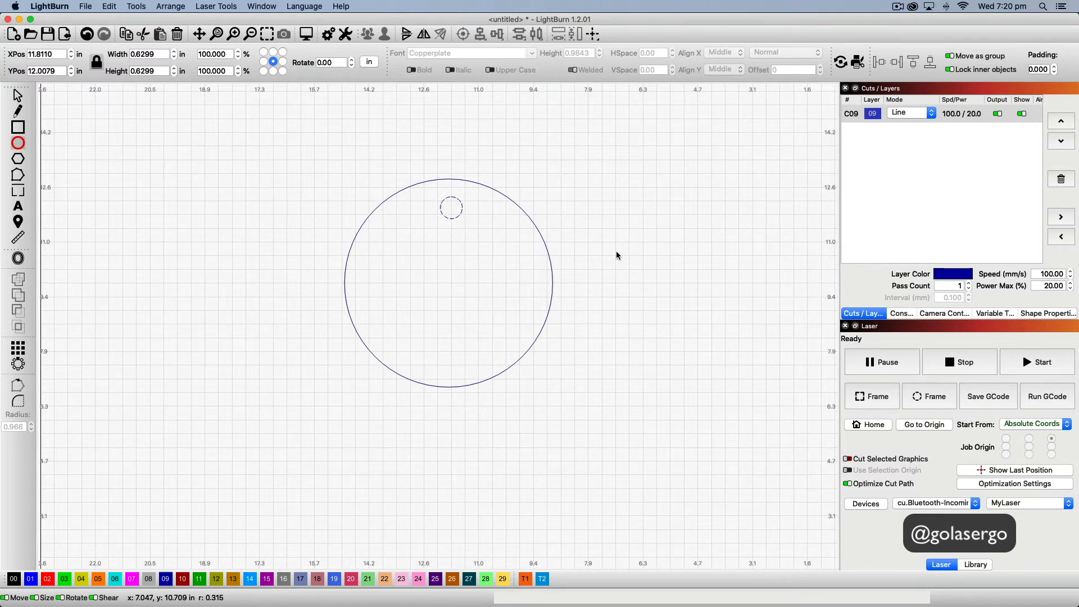
- Select the large circle and the small circle and align them with Align V-Center
key("Escape")
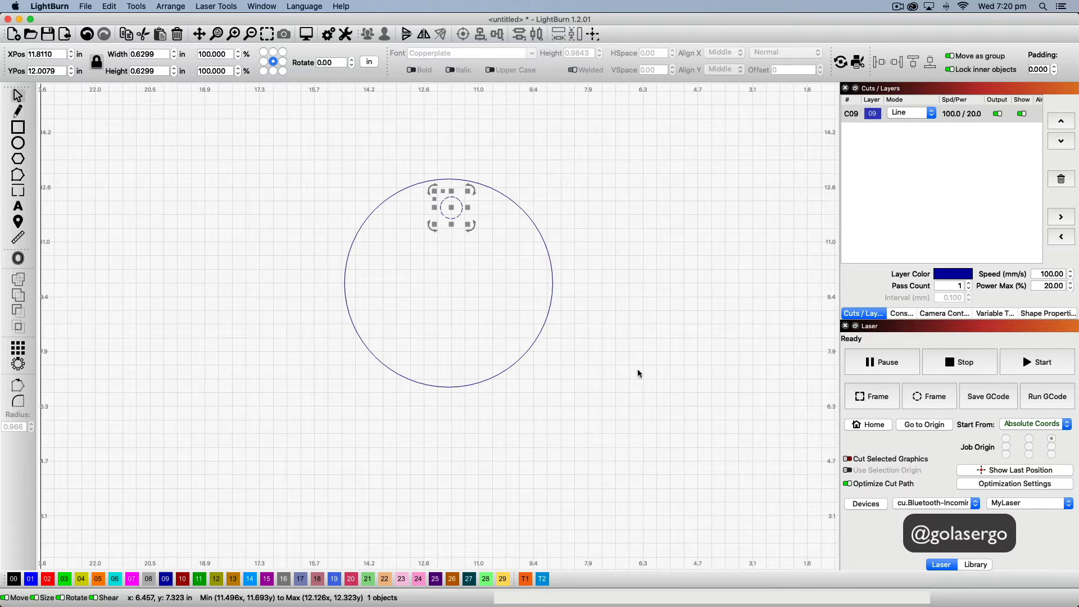
left_click_drag(644, 376, 230, 170)
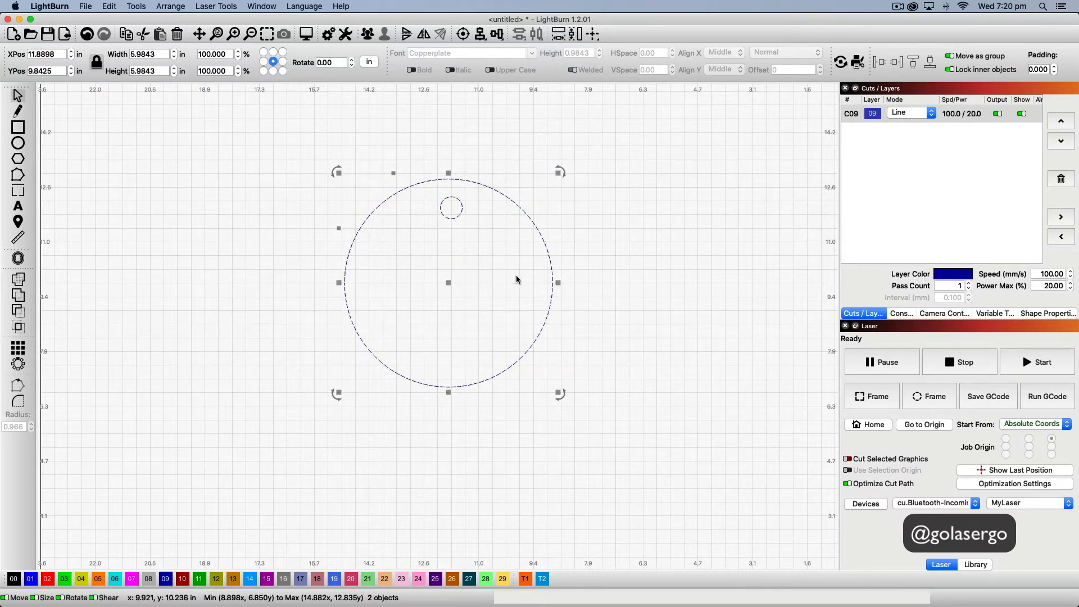
left_click(483, 37)
left_click(520, 50)
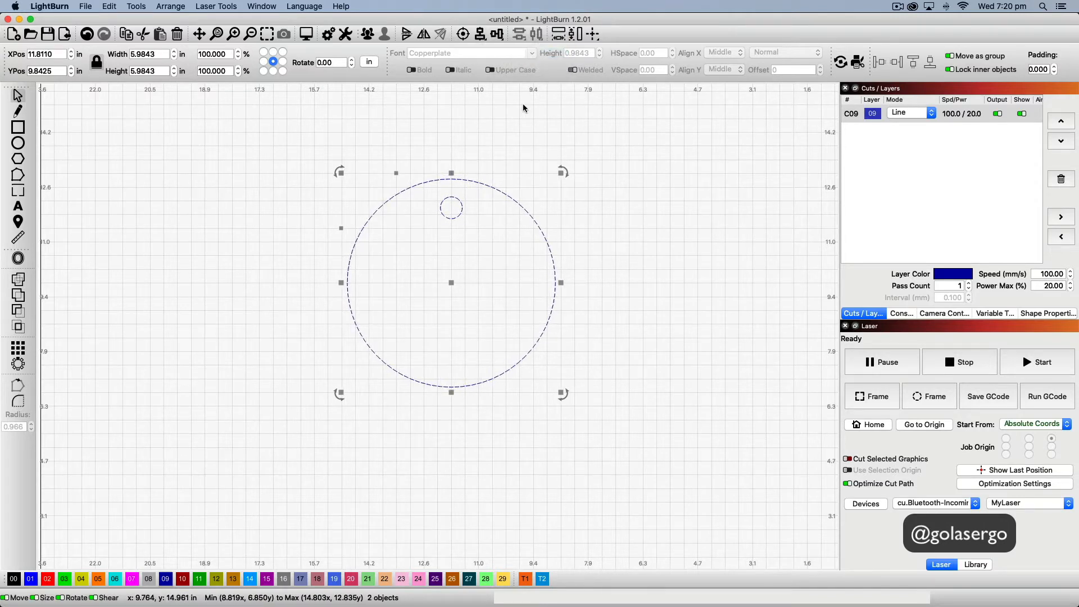
- Group the large circle with its small circle and shift the group slightly
right_click(498, 253)
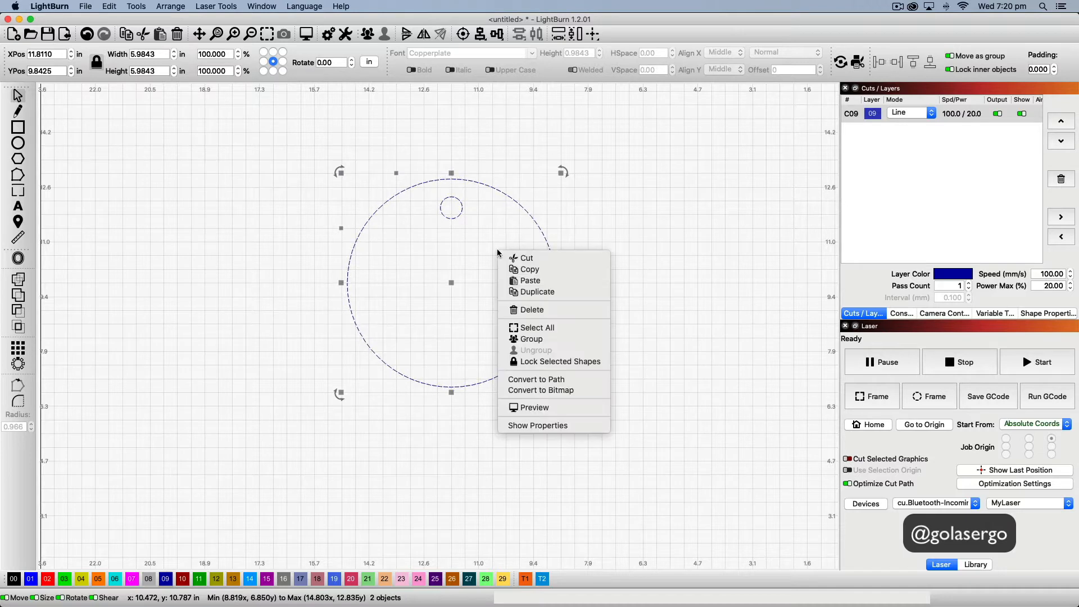
left_click(544, 340)
left_click(626, 343)
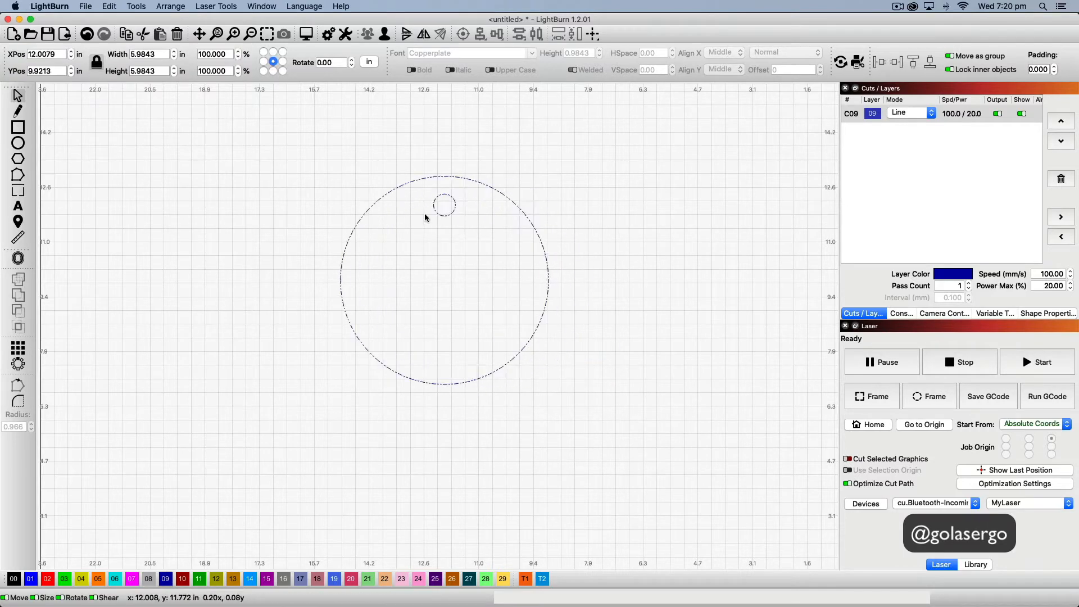
left_click(440, 219)
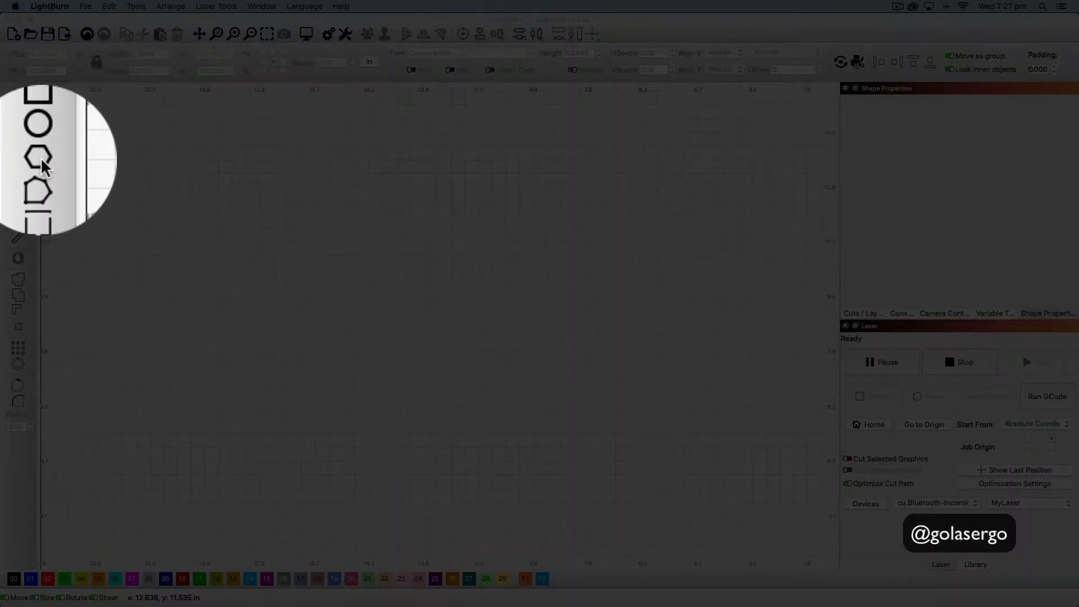
- Draw a hexagon about 7.48 in wide and a circle about 0.67 in across inside its upper edge
left_click(18, 158)
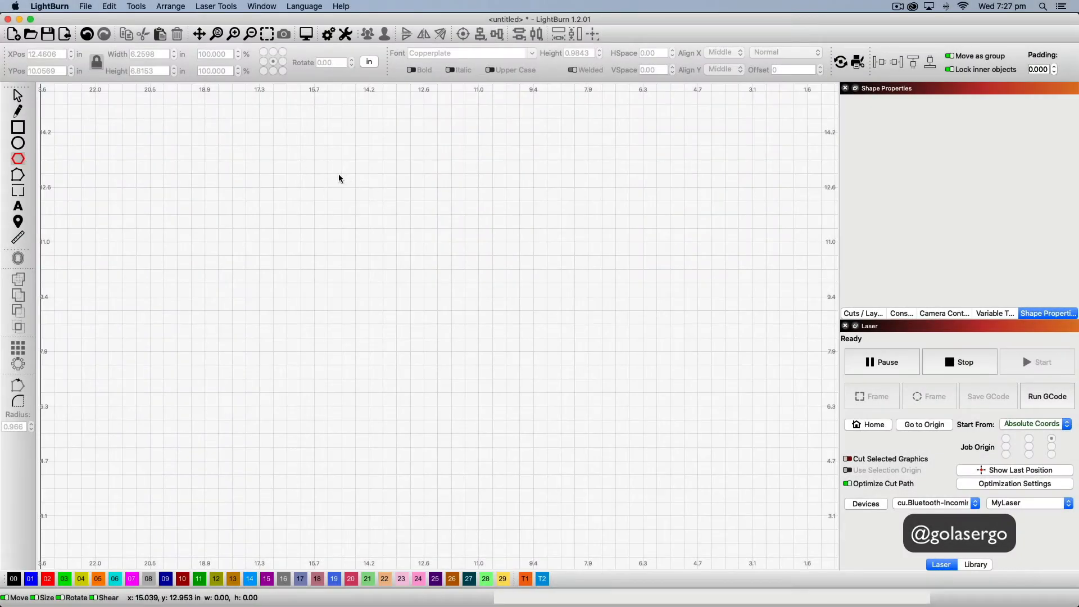
left_click_drag(339, 177, 583, 440)
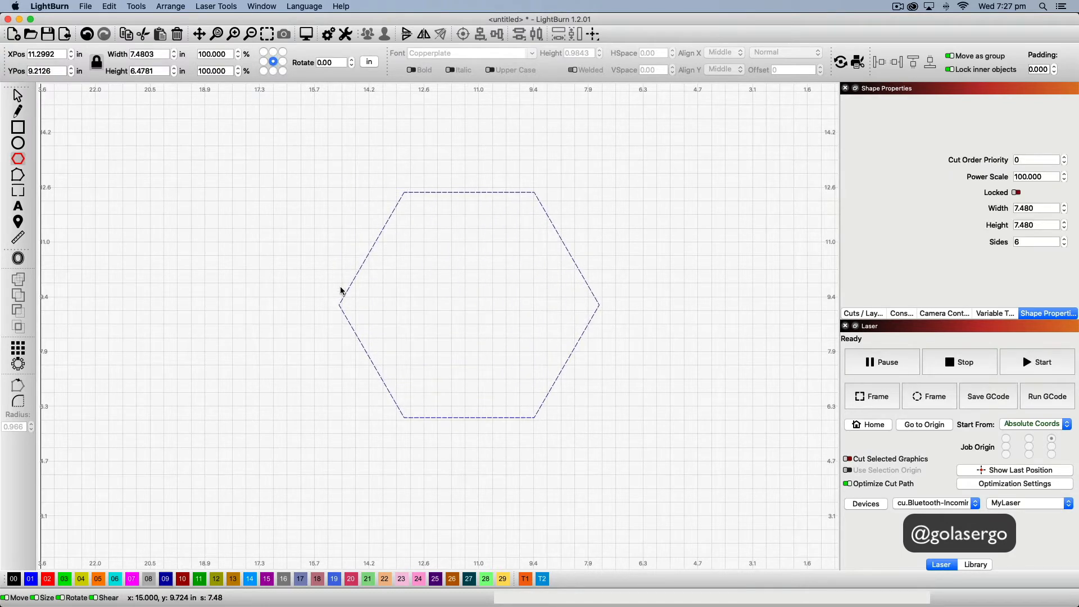
left_click(18, 145)
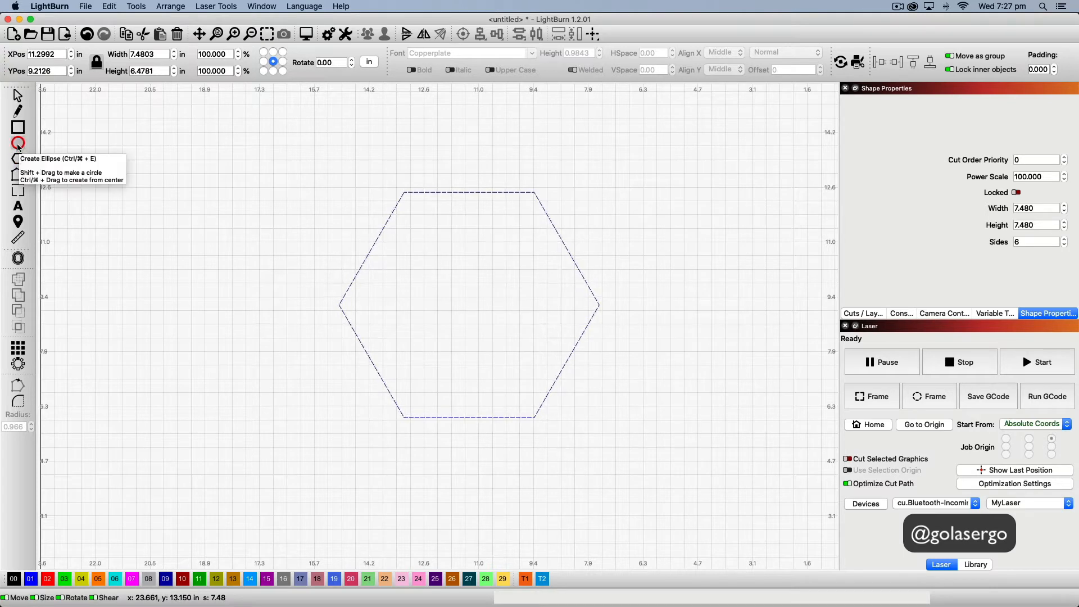
left_click_drag(459, 206, 484, 231)
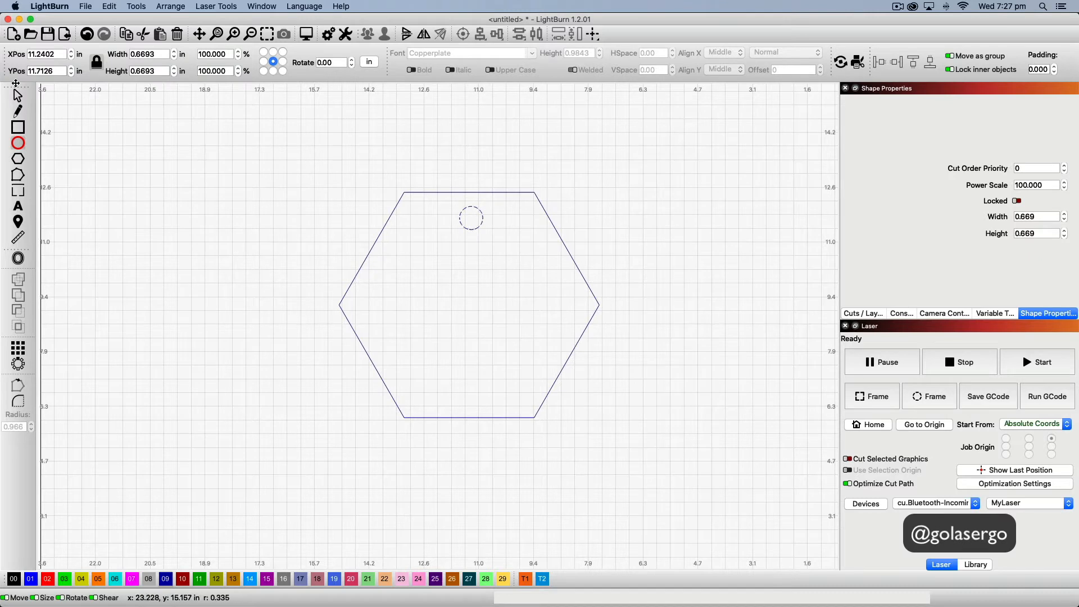
- Move the small circle above the hexagon, select the hexagon and show its shape properties
left_click(17, 98)
left_click_drag(471, 218, 471, 141)
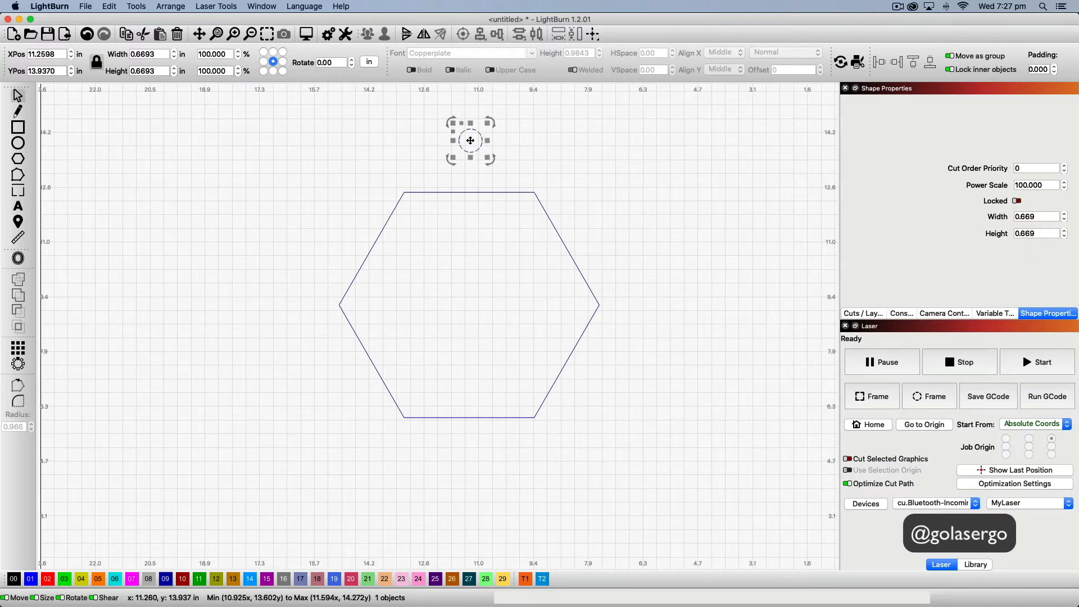
left_click(466, 195)
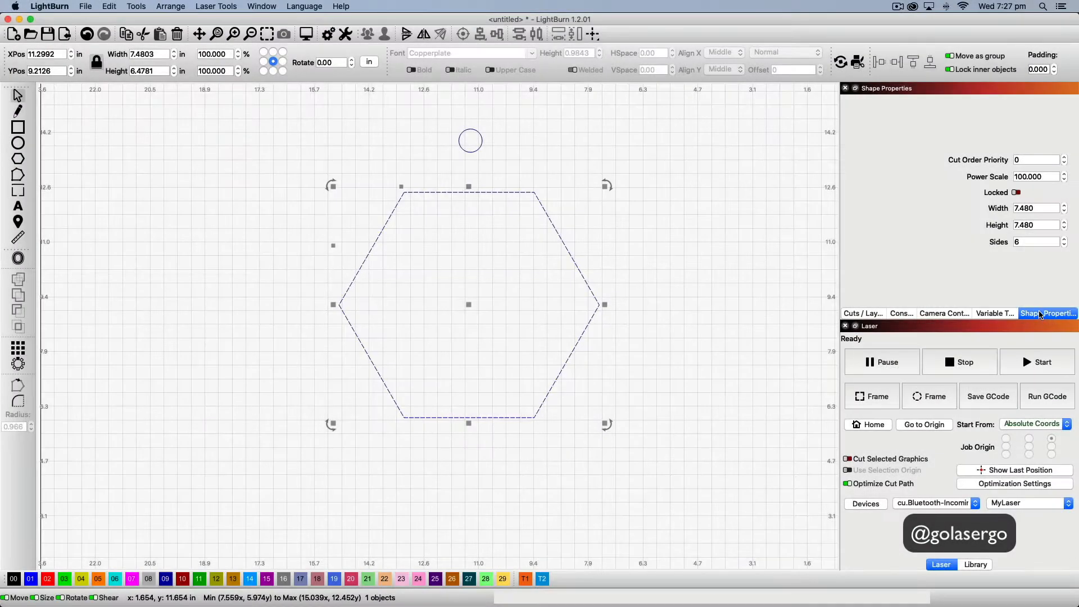
left_click(262, 10)
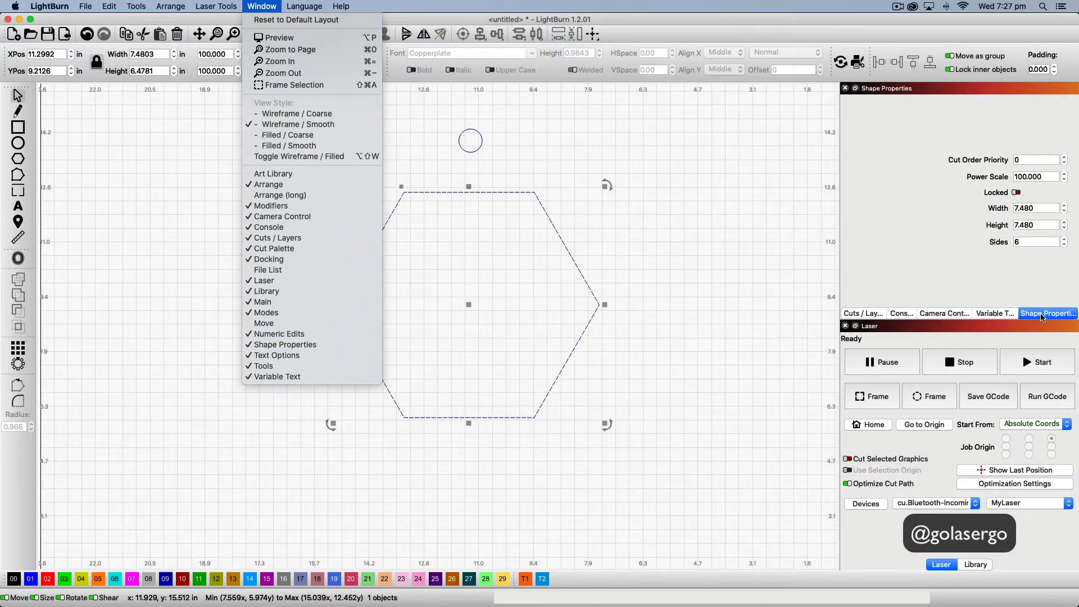
left_click(1061, 317)
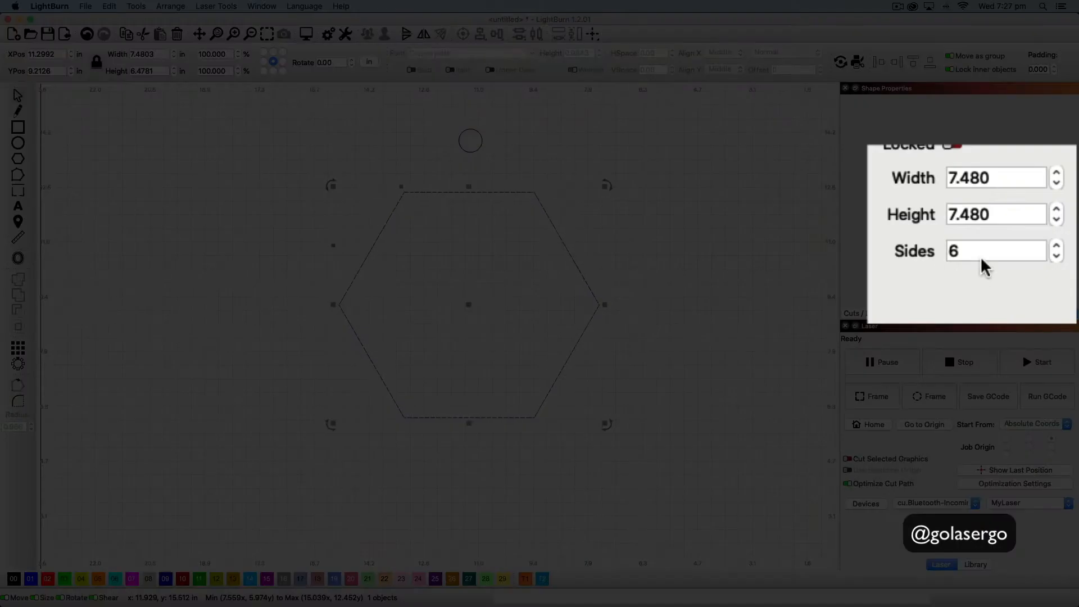
- Increase the hexagon's number of sides step by step to 26
left_click(1056, 246)
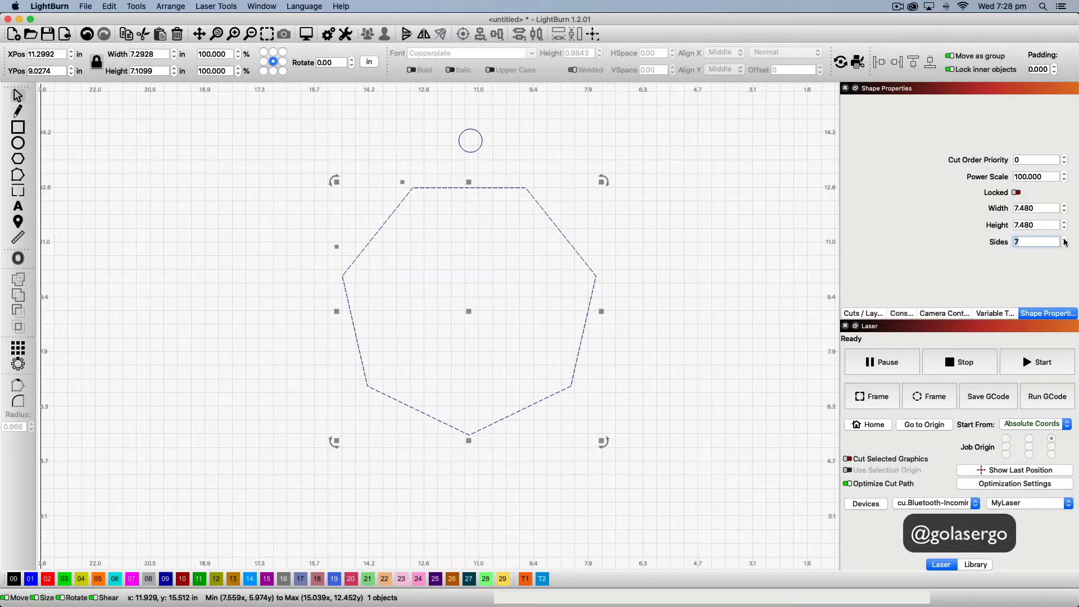
left_click(1065, 240)
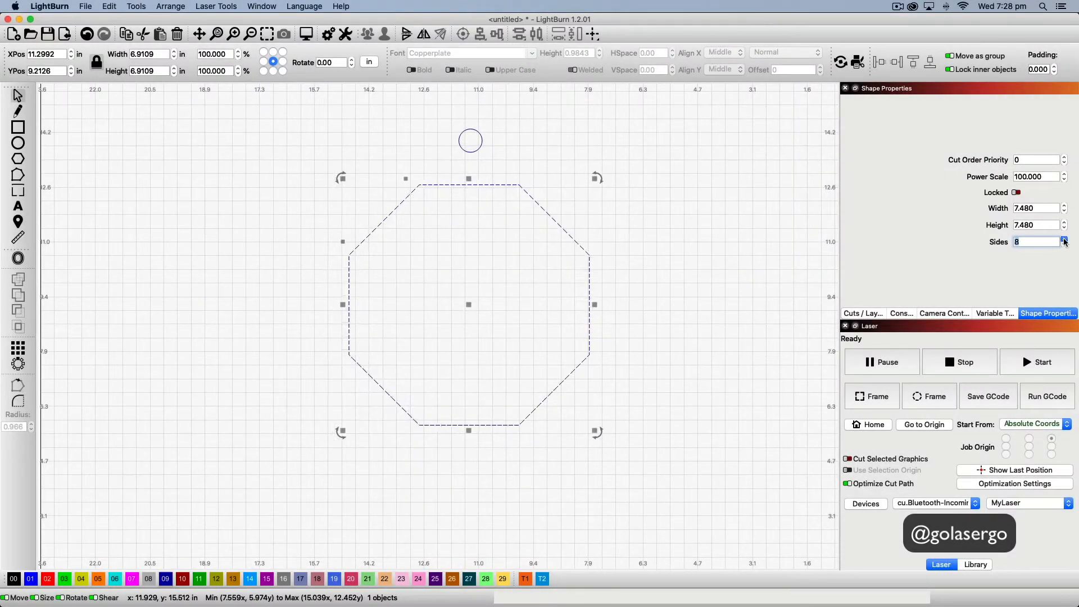
left_click(1064, 240)
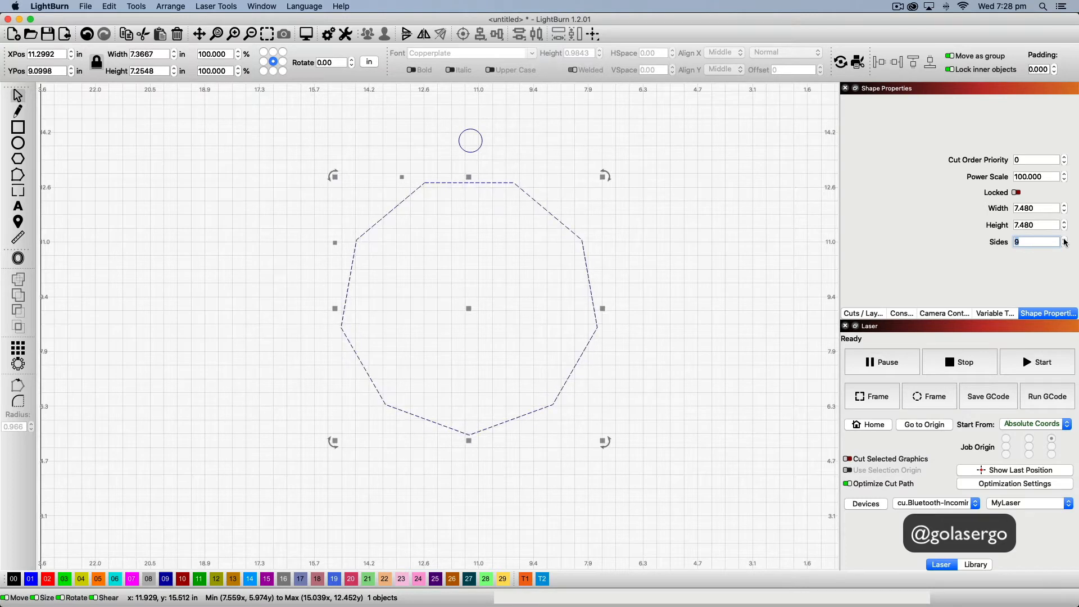
left_click(1064, 240)
left_click(1065, 240)
double_click(1064, 240)
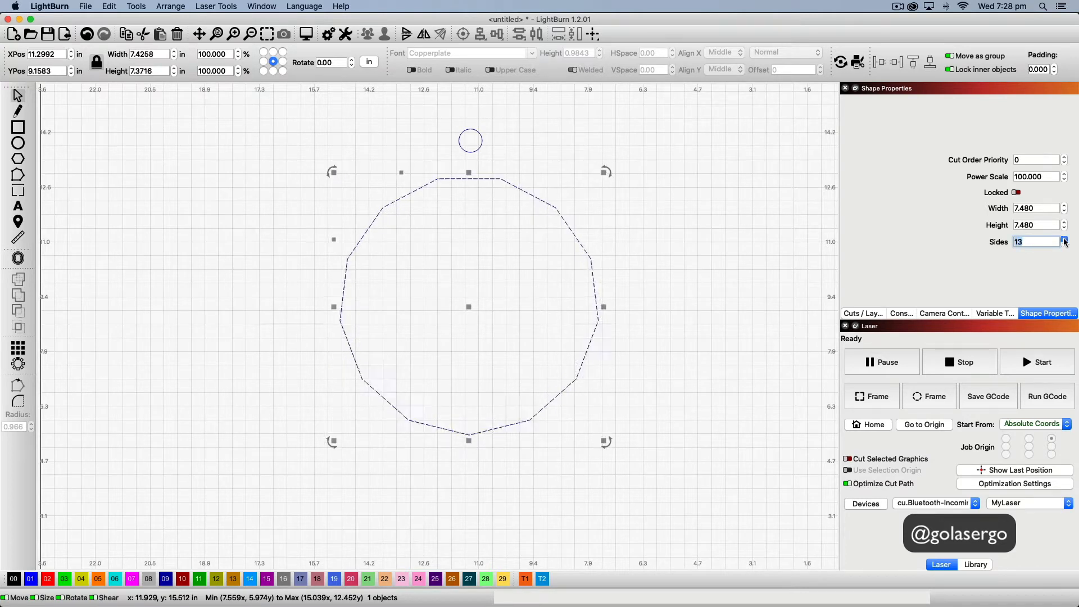
left_click(1065, 240)
double_click(1064, 240)
left_click(1064, 240)
left_click(1064, 240)
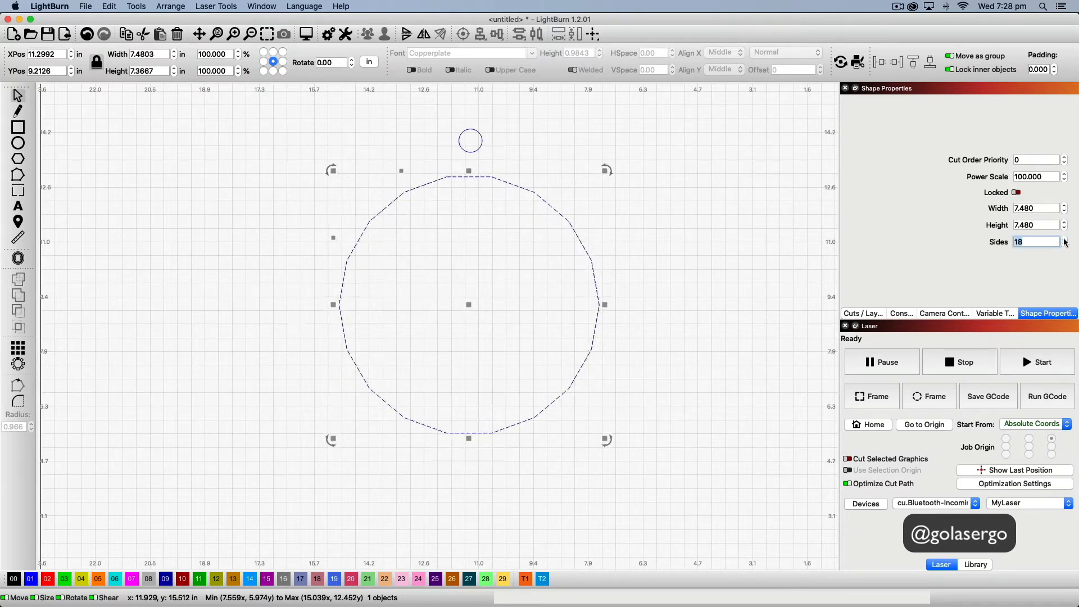
left_click(1065, 240)
double_click(1064, 240)
left_click(1065, 240)
left_click(1065, 240)
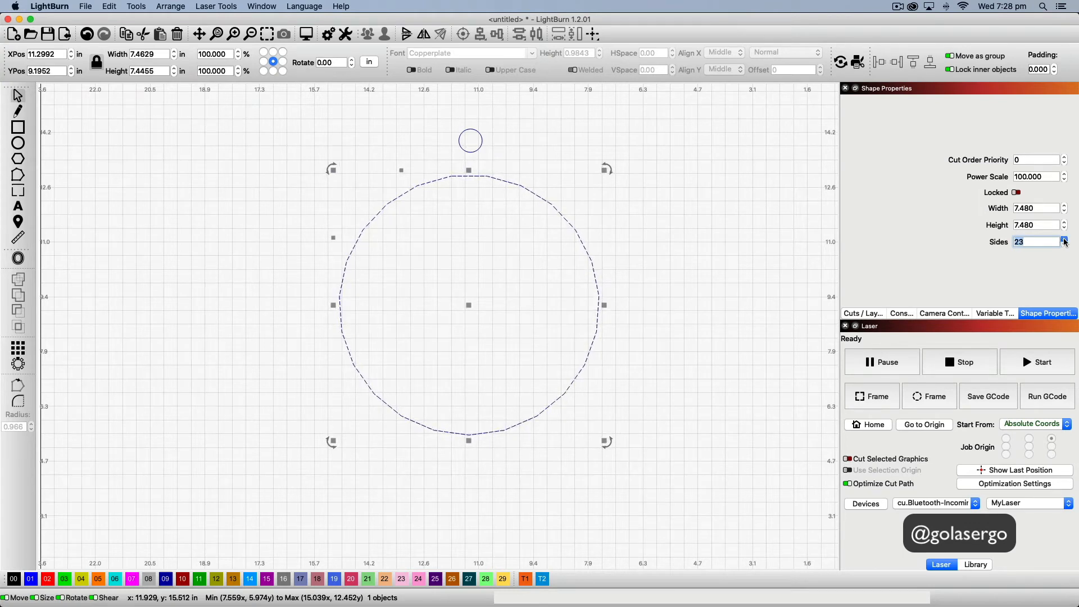
left_click(1064, 240)
double_click(1065, 240)
- Reduce the polygon's number of sides one at a time, past 8 and 5 down to 4
left_click(1064, 246)
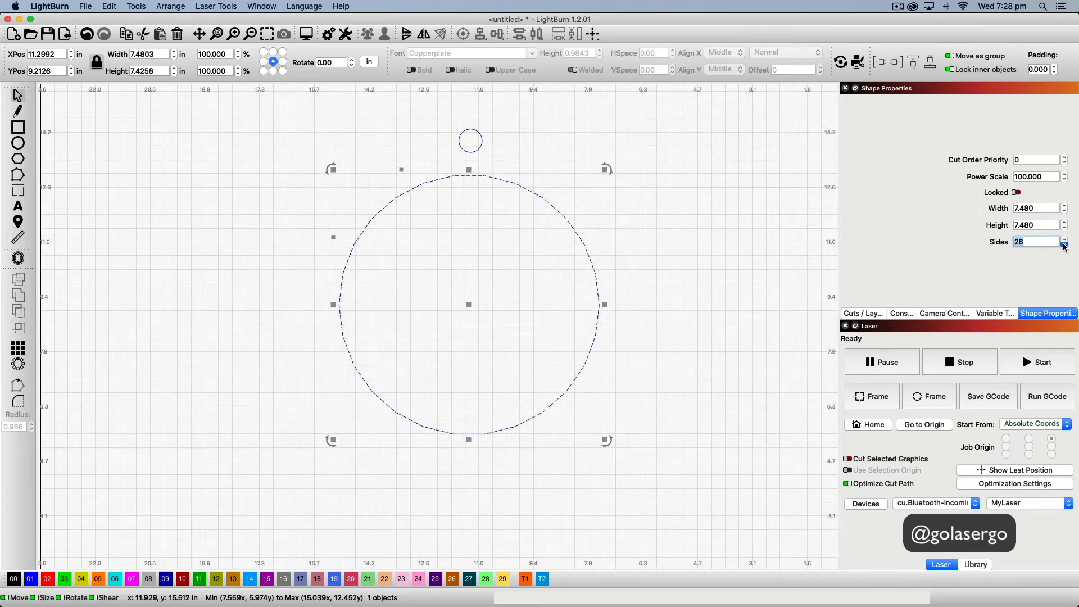
left_click(1065, 245)
left_click(1064, 246)
left_click(1064, 246)
left_click(1065, 245)
double_click(1064, 246)
double_click(1065, 246)
double_click(1065, 246)
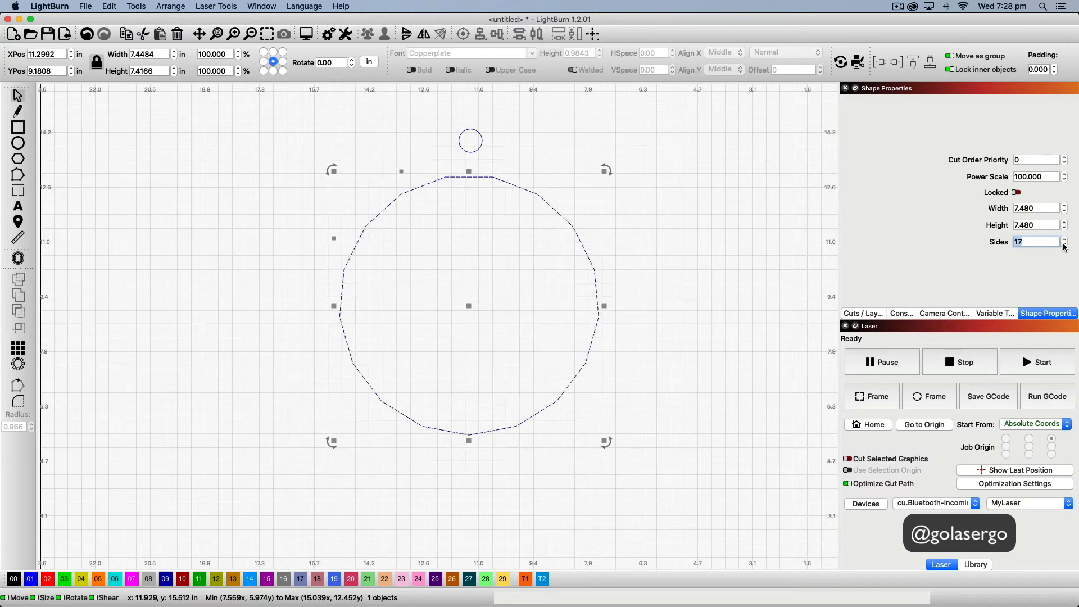
double_click(1064, 245)
double_click(1064, 245)
double_click(1065, 245)
left_click(1064, 246)
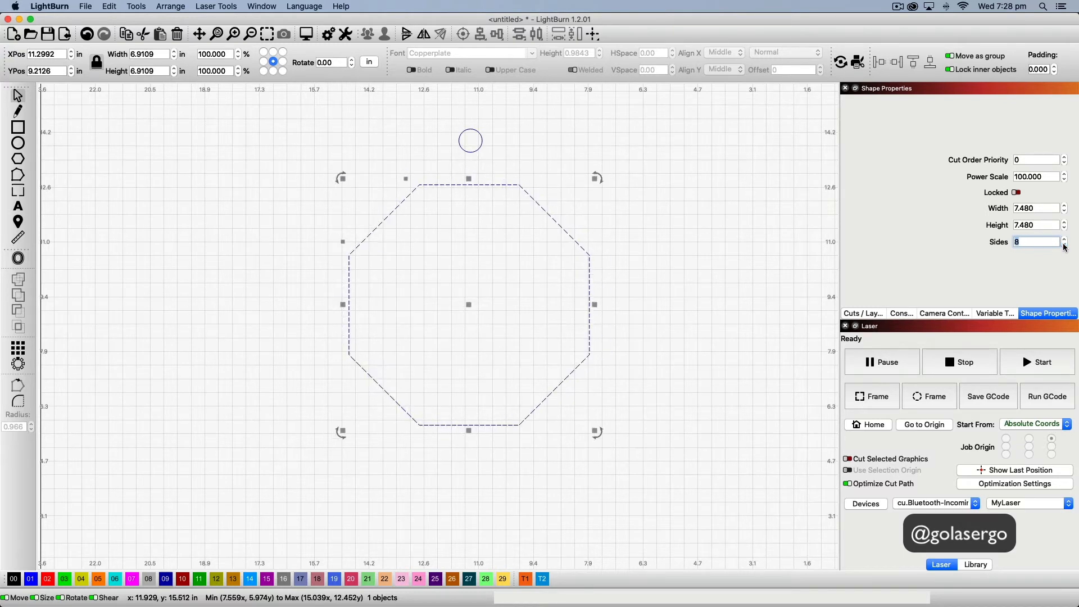
left_click(1065, 245)
left_click(1064, 245)
left_click(1064, 245)
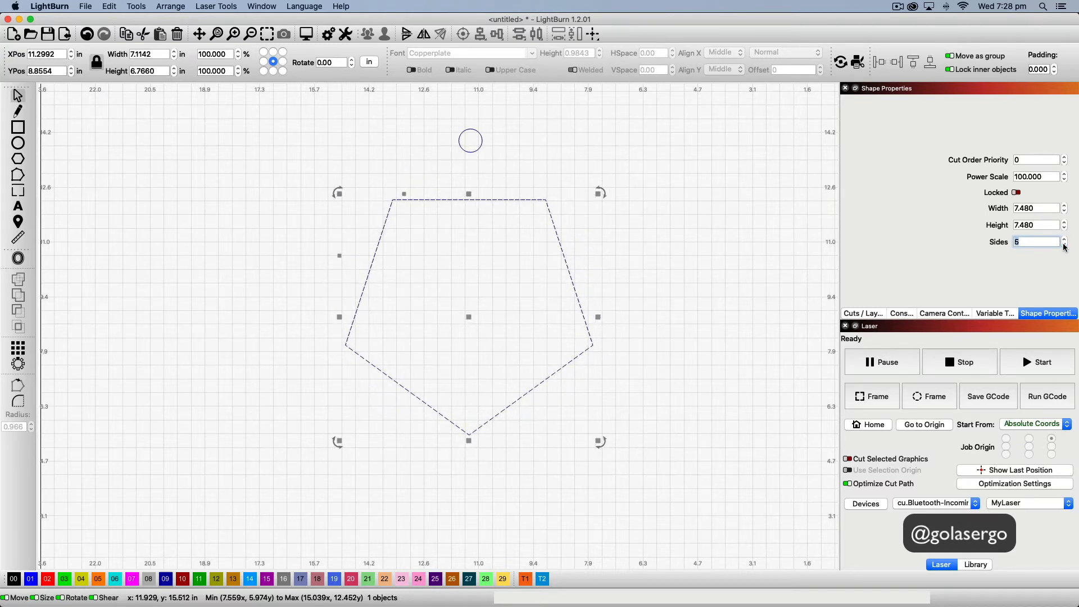
left_click(1065, 246)
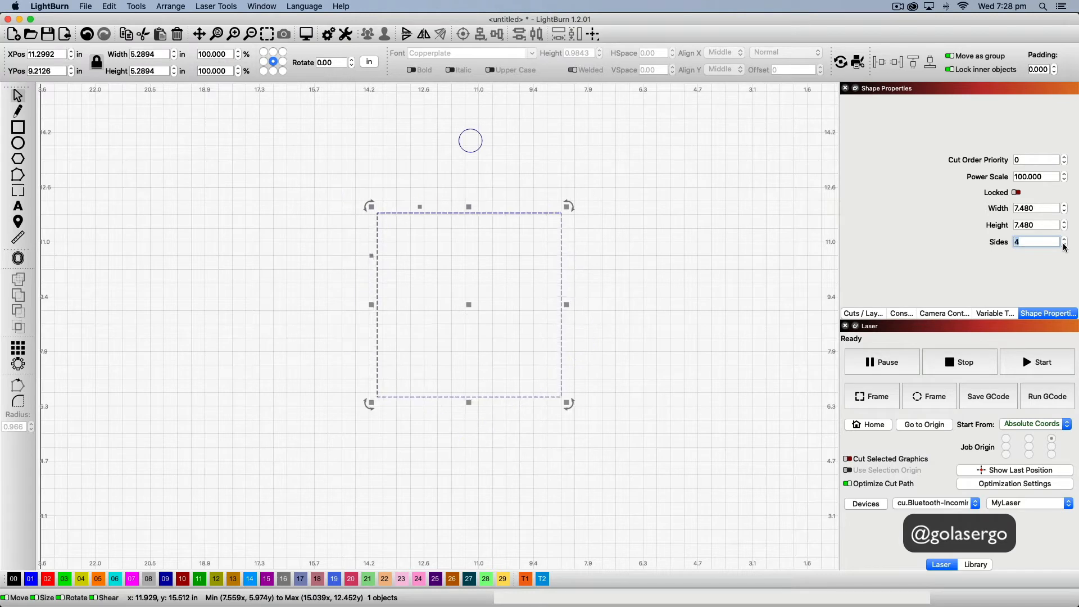
left_click(1064, 245)
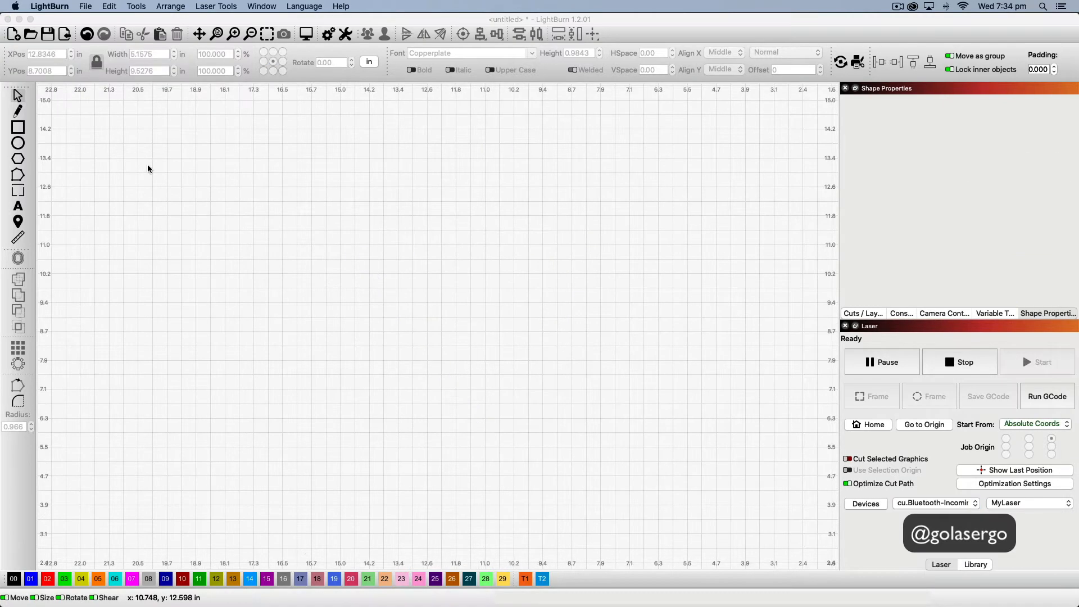
- Draw an upright rectangle about 4.84 in wide and 9.02 in high and convert it to a path
left_click(17, 129)
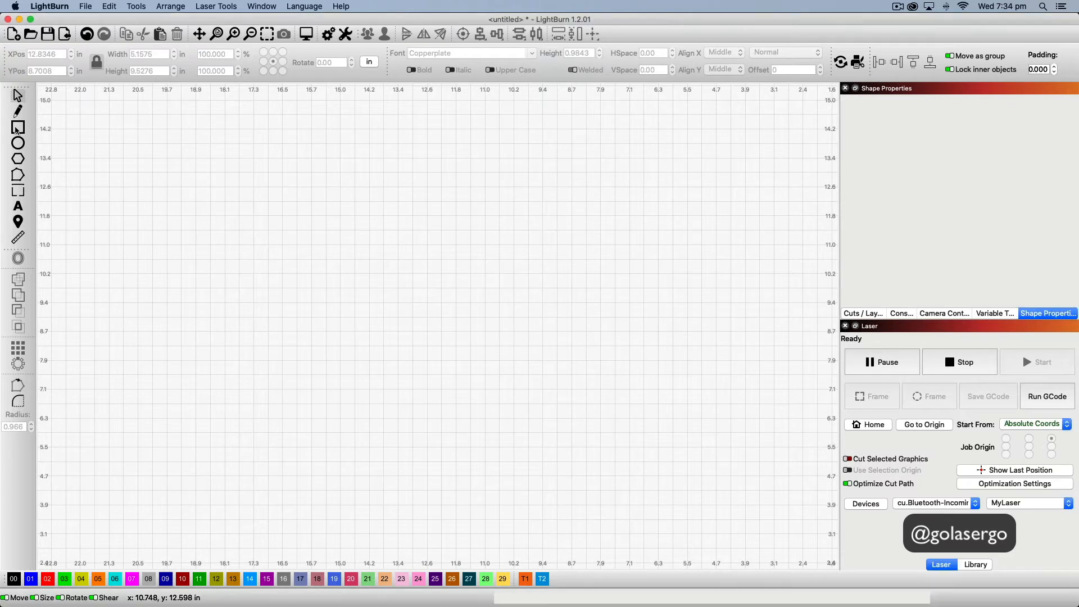
mouse_move(340, 144)
left_mouse_down()
mouse_move(492, 162)
mouse_move(517, 508)
mouse_move(519, 474)
left_mouse_up()
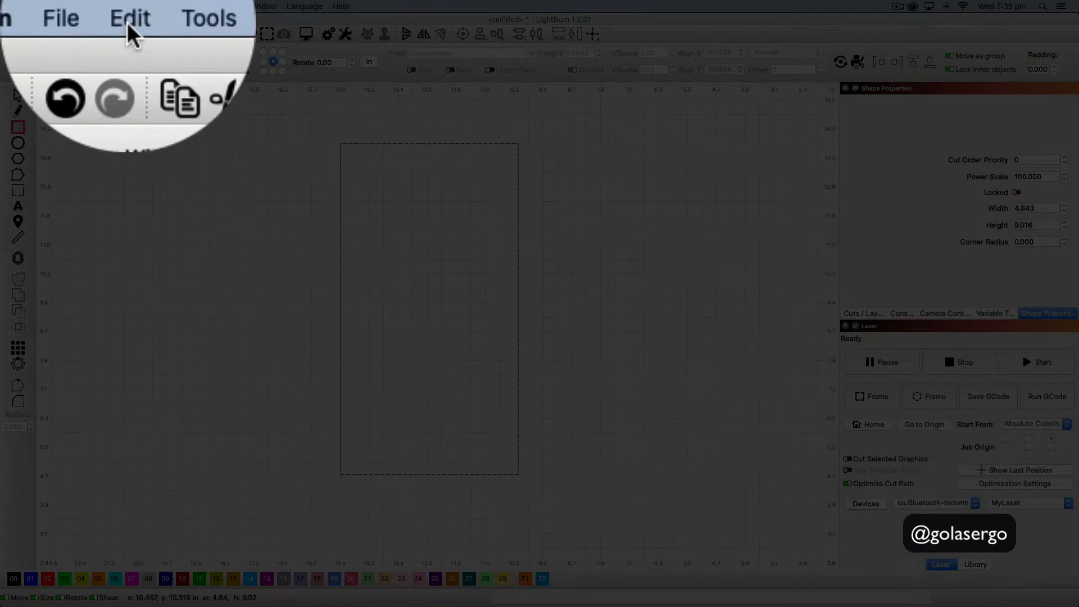
left_click(109, 6)
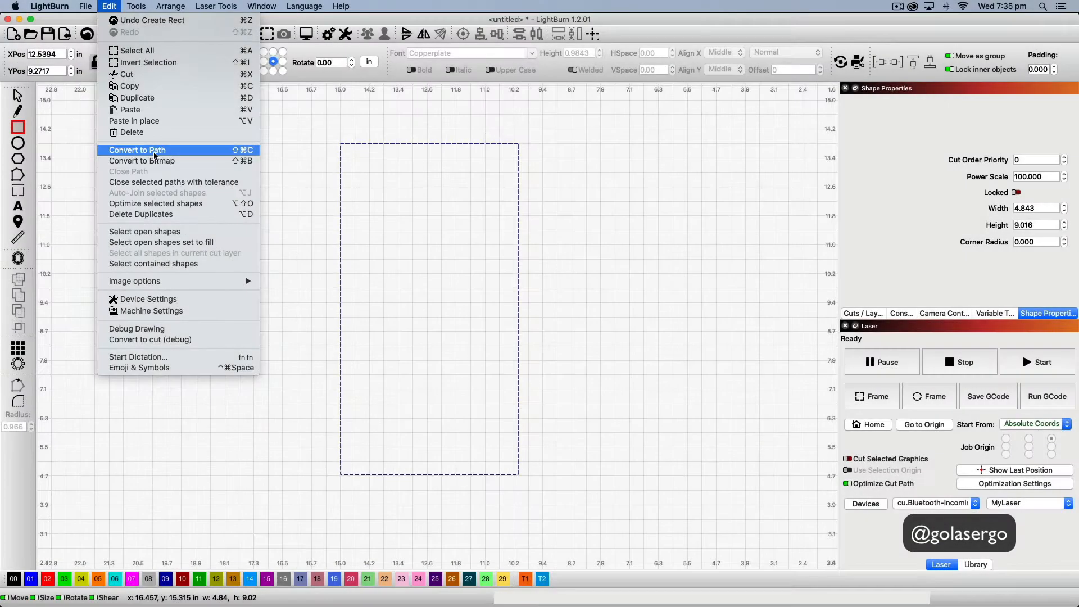
left_click(181, 151)
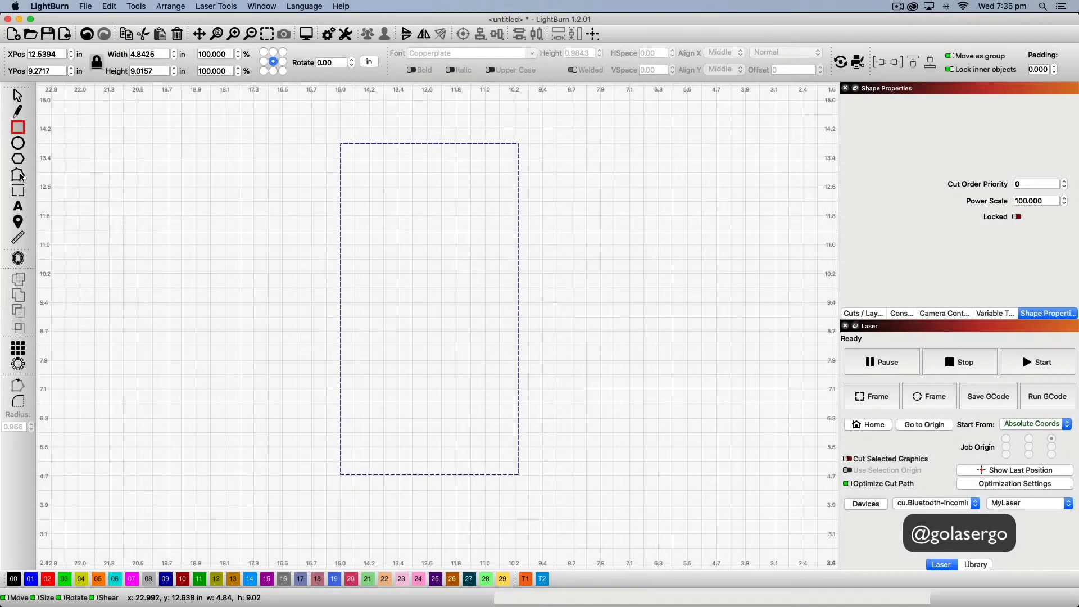
- Add midpoint nodes to the rectangle's top and bottom edges, pulling the top node up into a peak and the bottom node up into a notch
left_click(21, 176)
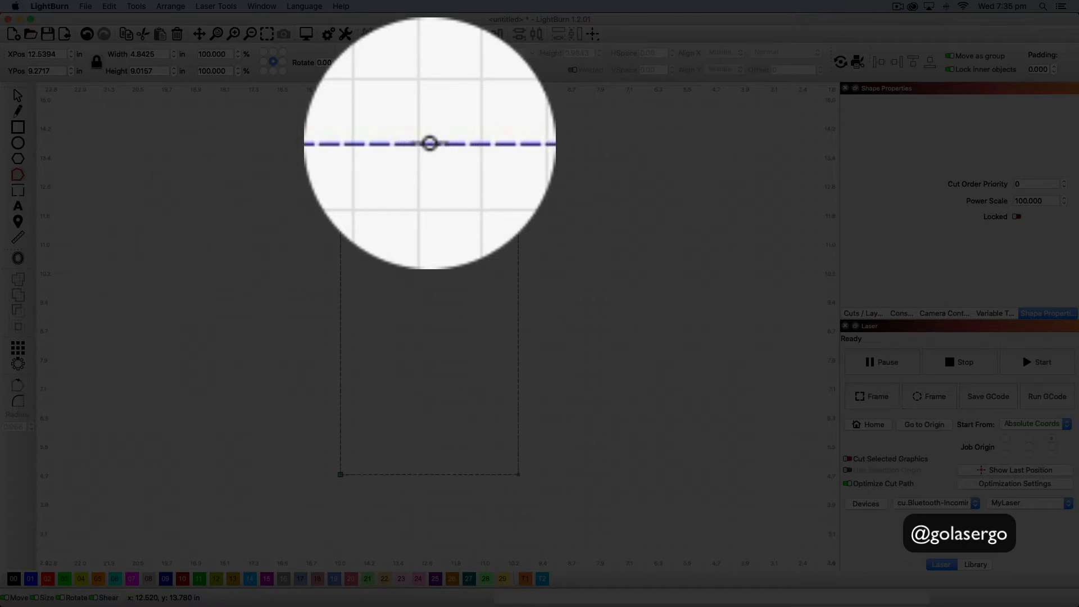
key("m")
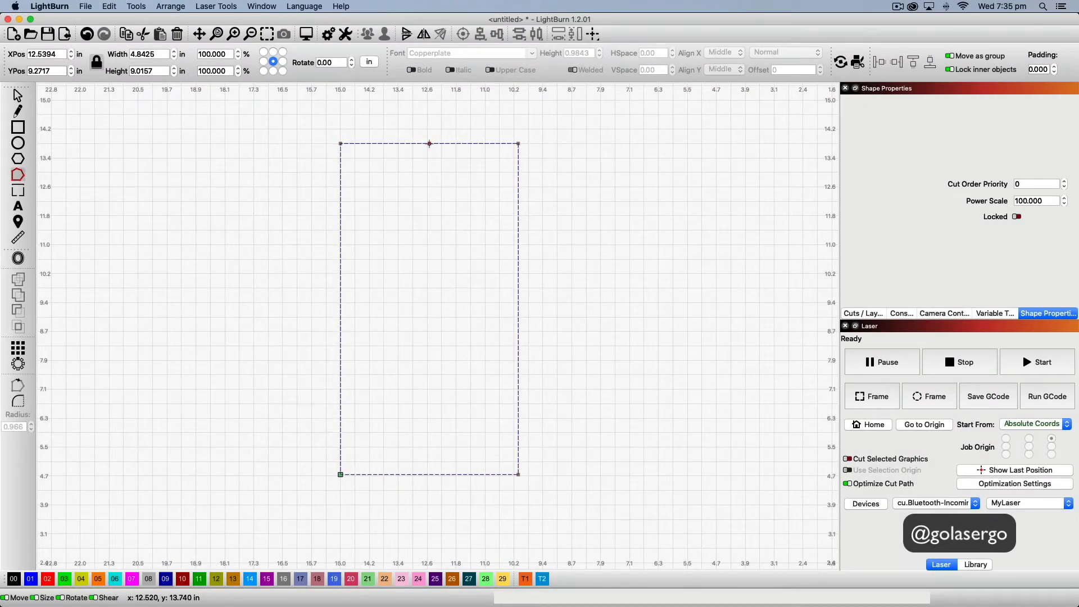
left_click_drag(429, 144, 430, 103)
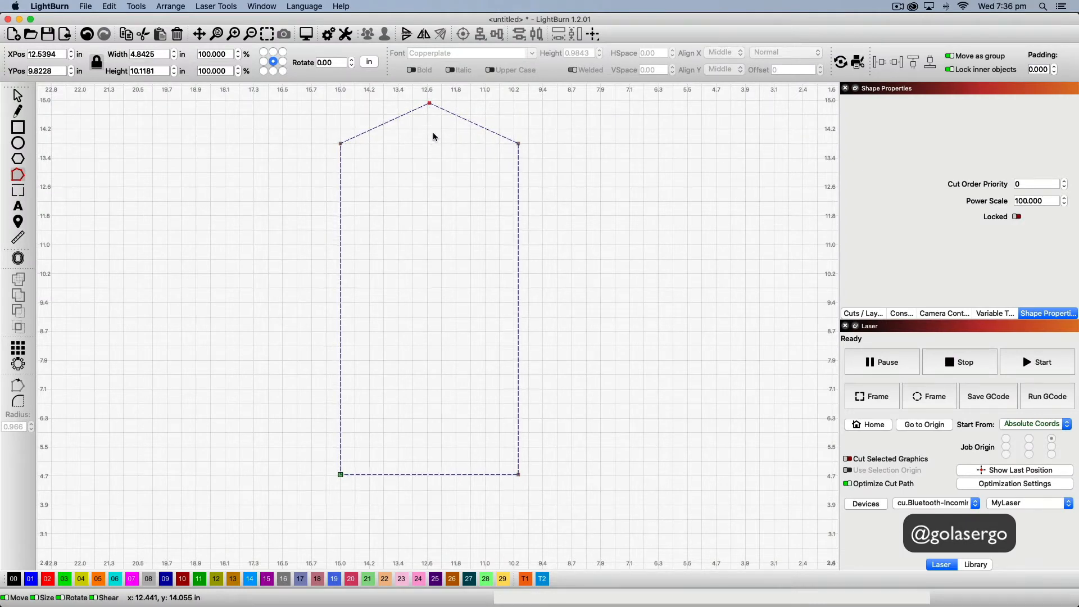
left_click_drag(430, 103, 429, 100)
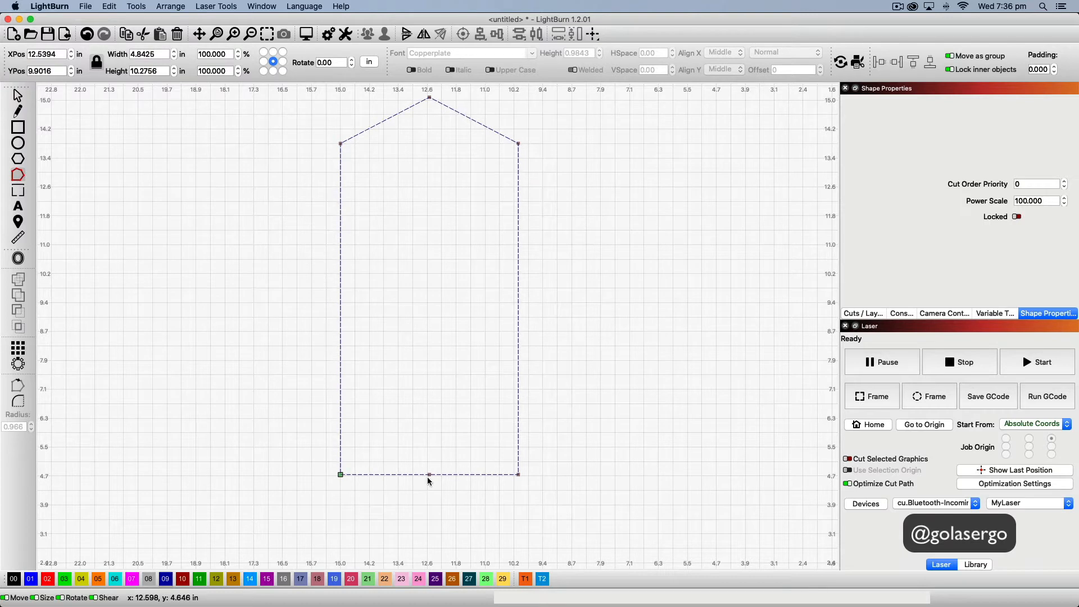
left_click_drag(430, 475, 428, 439)
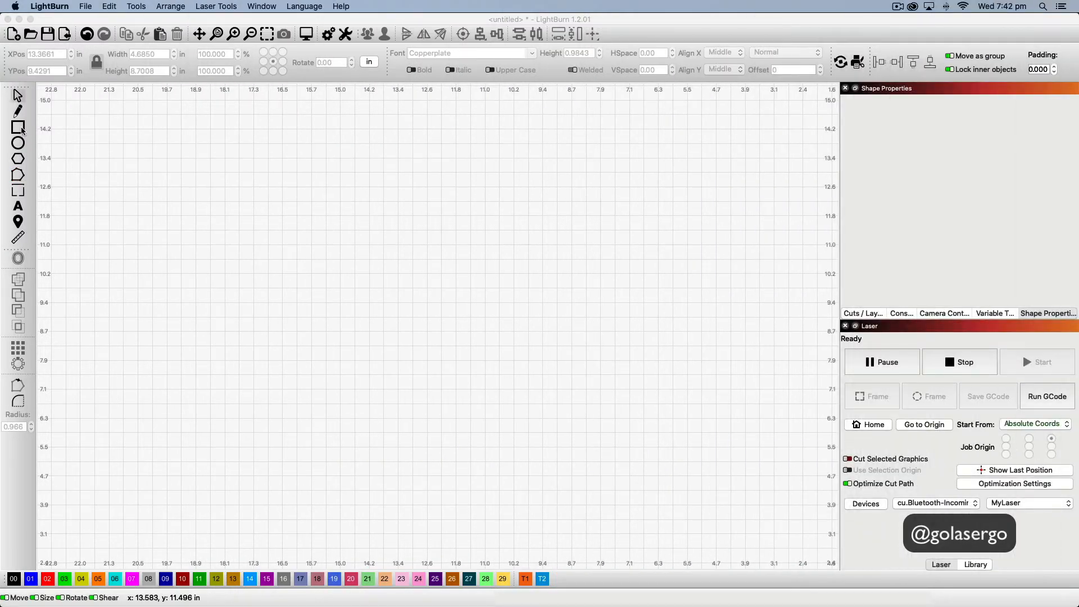
- Draw an upright rectangle about 4.88 in wide and 8.90 in high and convert it to a path
left_click(21, 129)
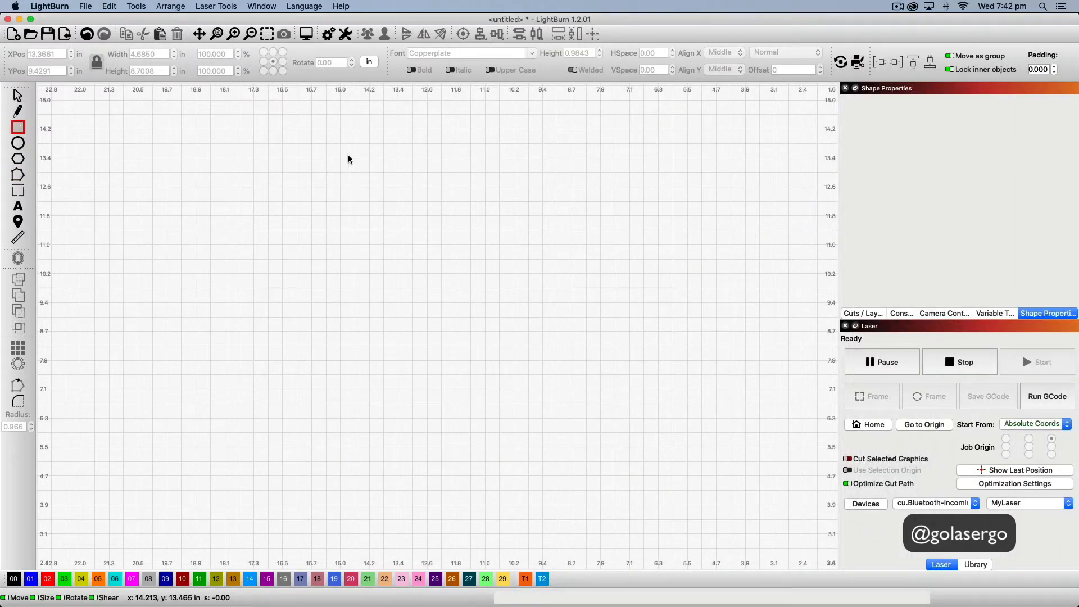
left_click_drag(321, 172, 499, 498)
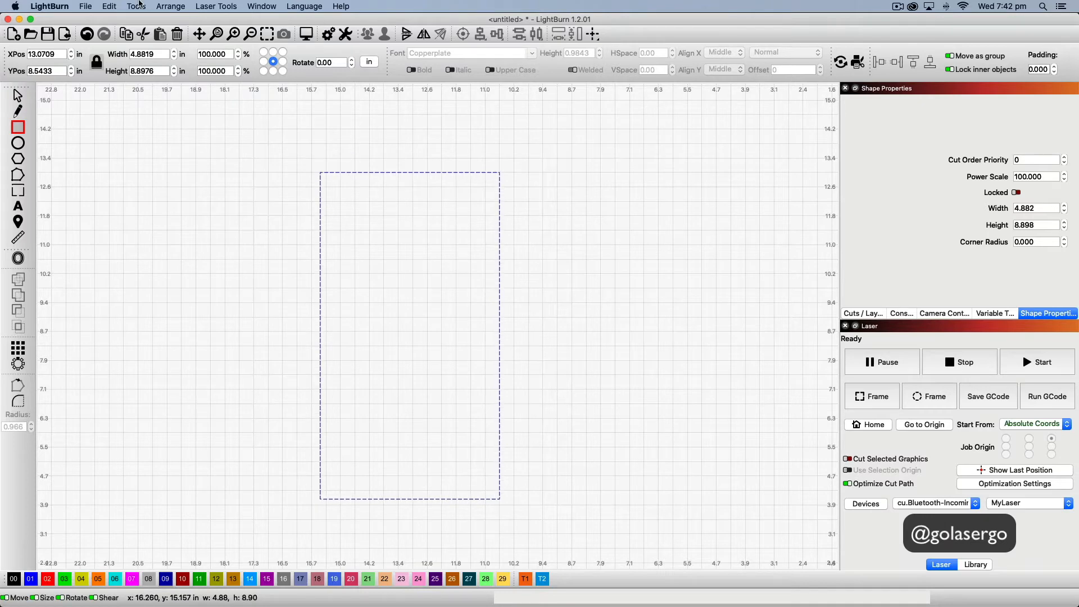
left_click(110, 9)
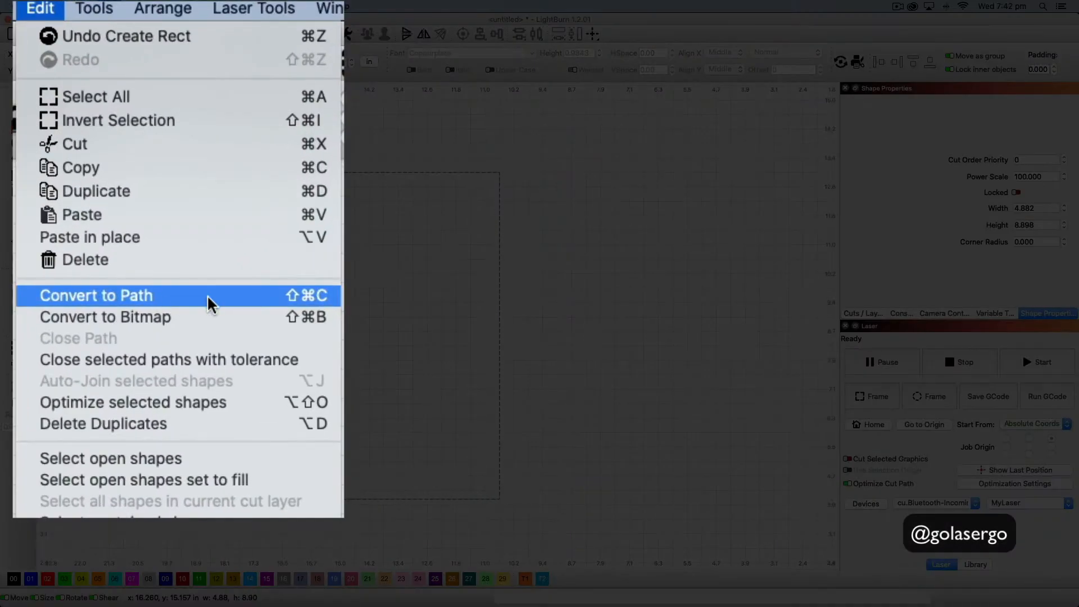
left_click(205, 295)
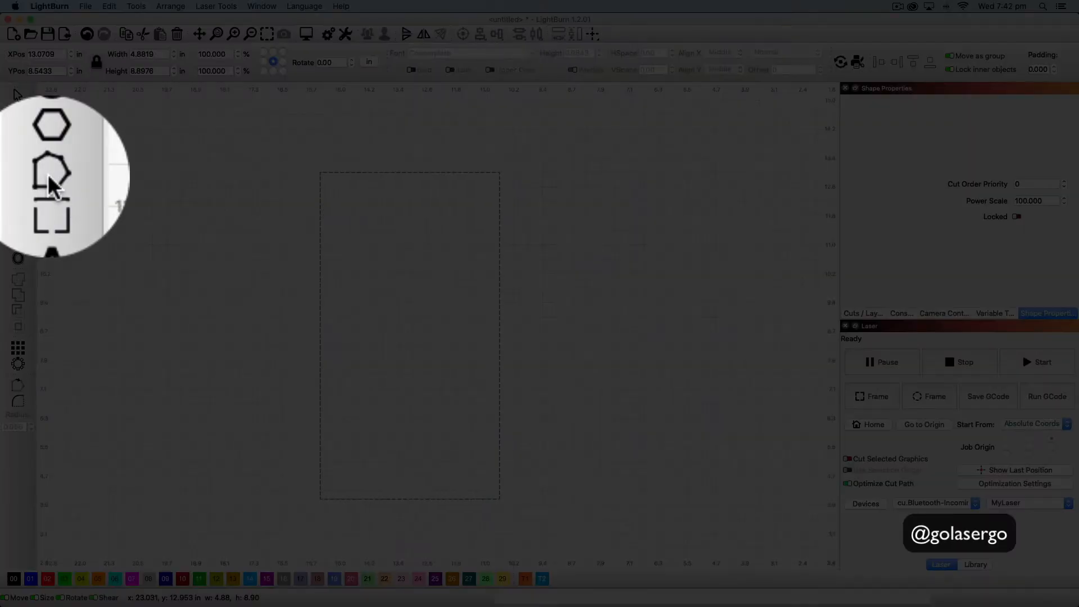
- Add three evenly spaced nodes along the rectangle's top edge and select all three together
left_click(18, 175)
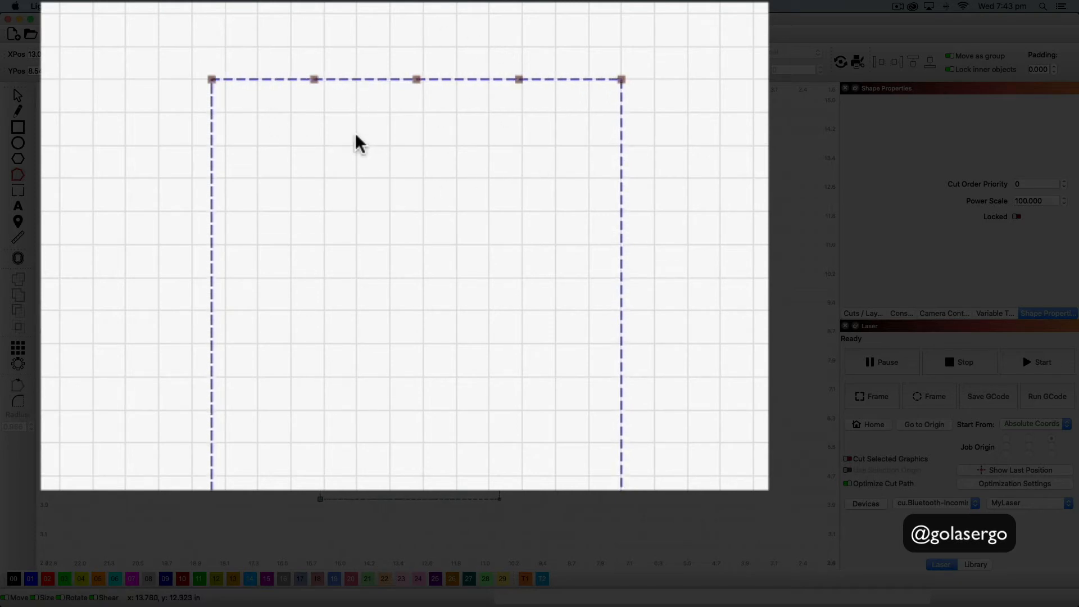
left_click(315, 80)
left_click(416, 79)
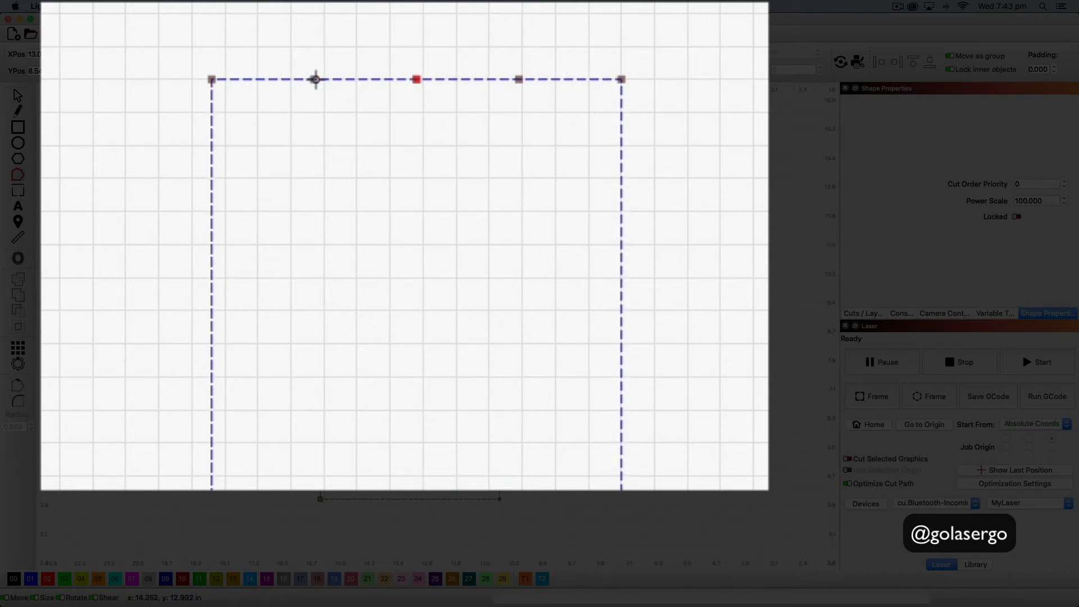
left_click(313, 79)
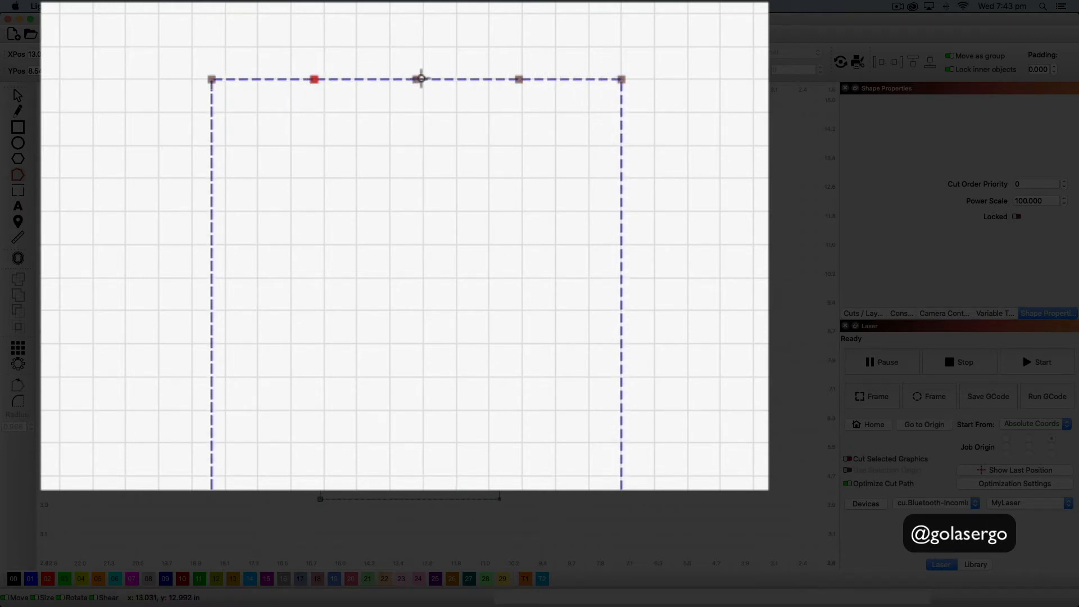
left_click(418, 79, "shift")
left_click(519, 79, "shift")
left_click(417, 56)
left_click_drag(283, 43, 544, 120)
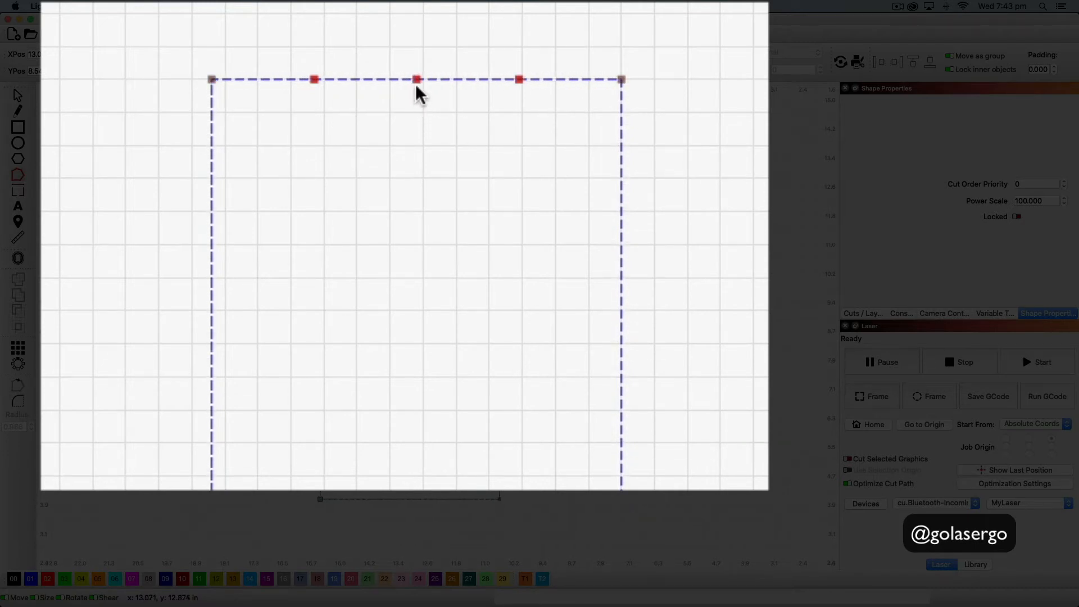
- Raise the three selected top nodes together to form sloped shoulders, making the tag about 10 in high
left_click_drag(416, 82, 413, 45)
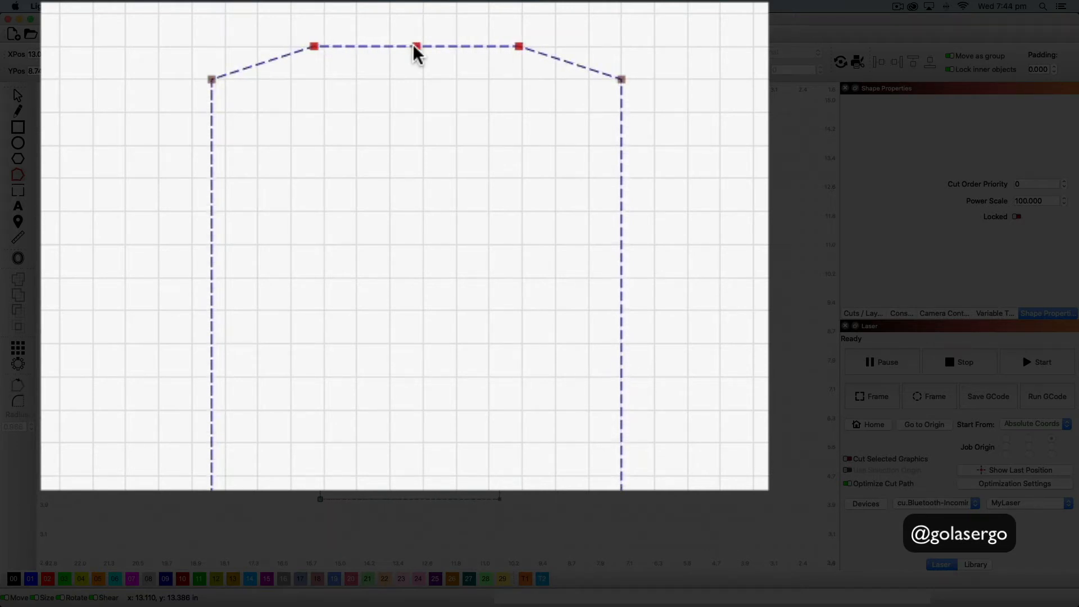
left_click_drag(414, 45, 407, 135)
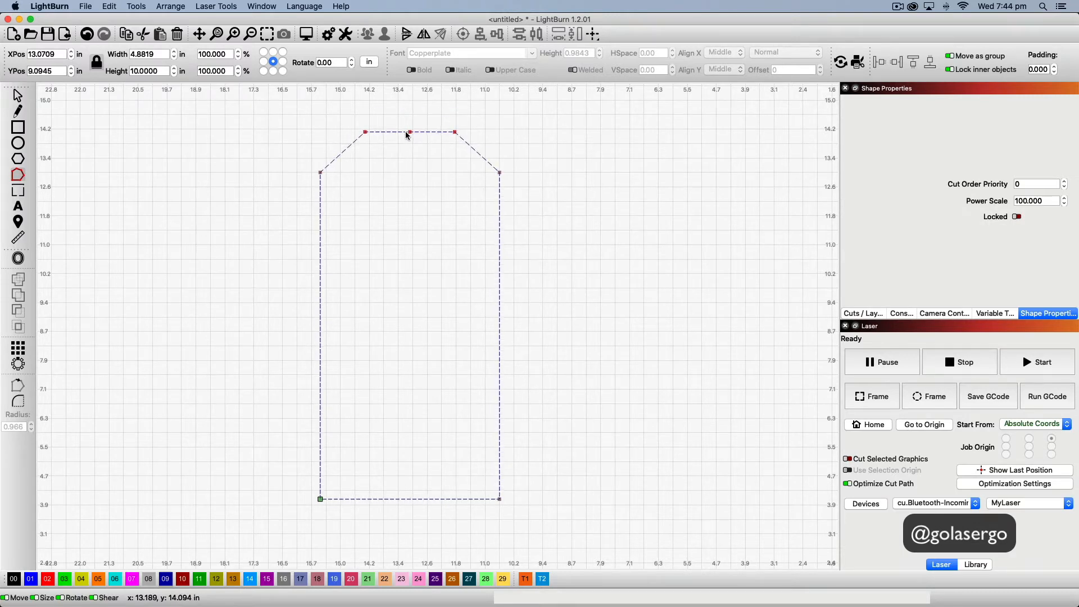
left_click(544, 158)
- Draw a small circular hanging hole centred just below the tag's raised top edge
left_click(19, 95)
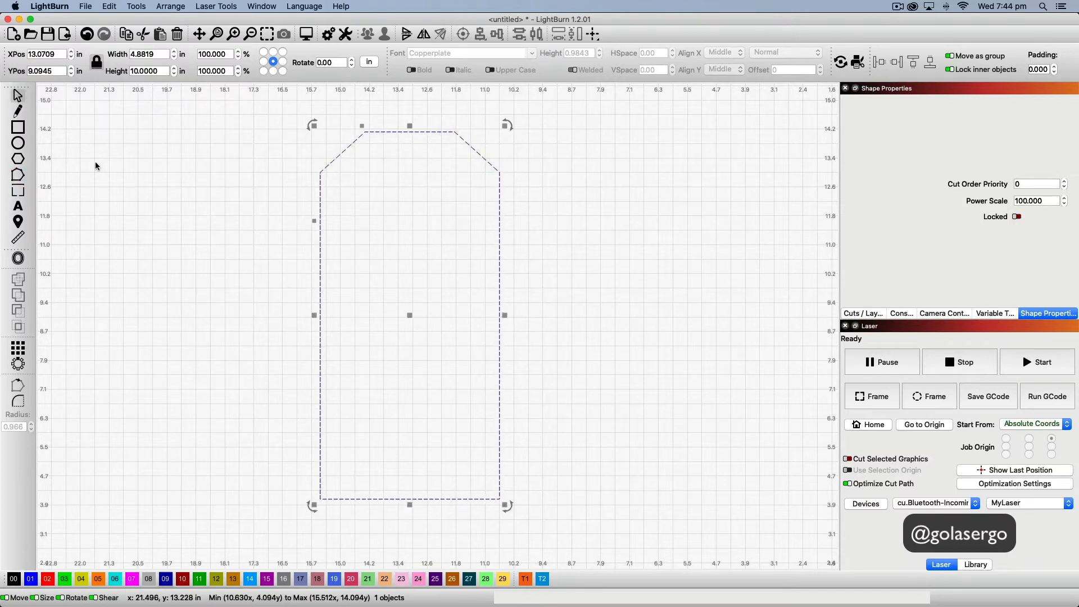
left_click(18, 147)
left_click_drag(400, 142, 418, 159)
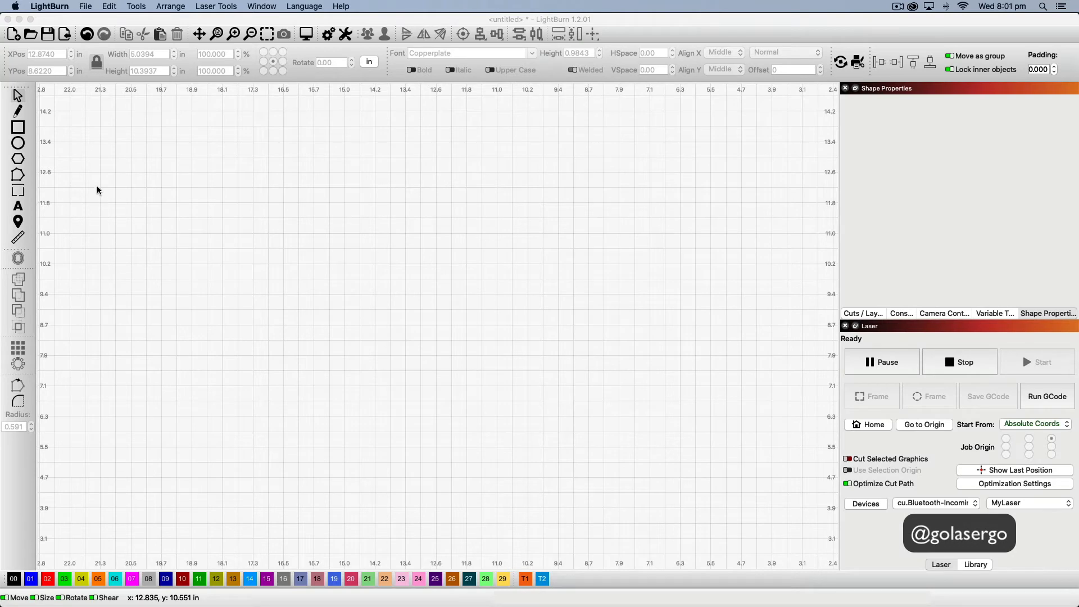
- Draw a new upright rectangle about 4.65 in wide and 8.15 in high for the next tag
left_click(16, 129)
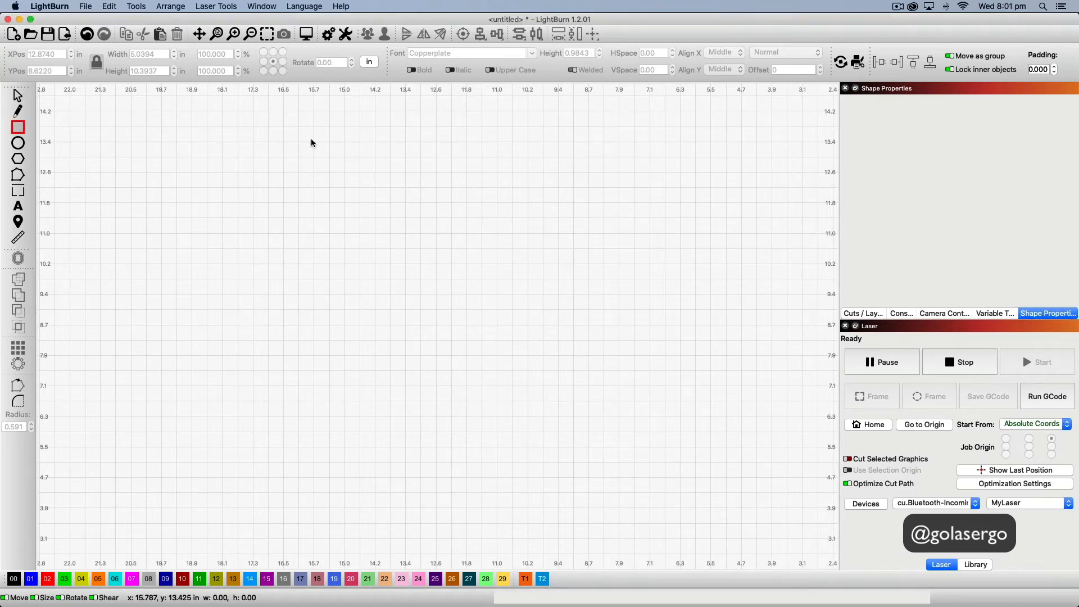
mouse_move(313, 176)
left_mouse_down()
mouse_move(448, 205)
mouse_move(492, 464)
left_mouse_up()
left_click_drag(494, 485, 493, 491)
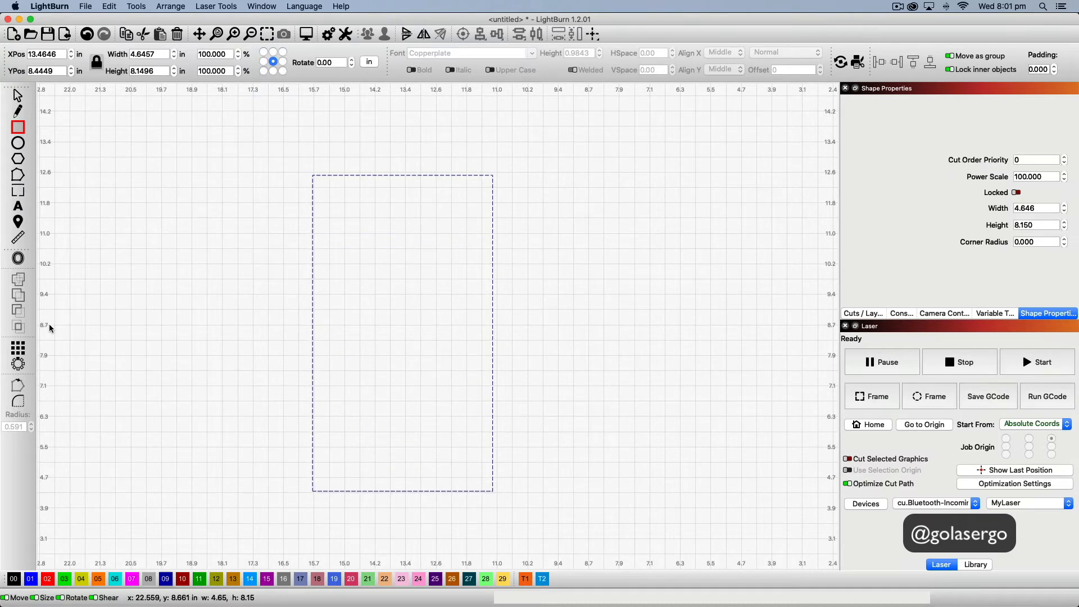
- Round all four corners of the rectangle outward with a radius of 0.591 in
left_click(19, 402)
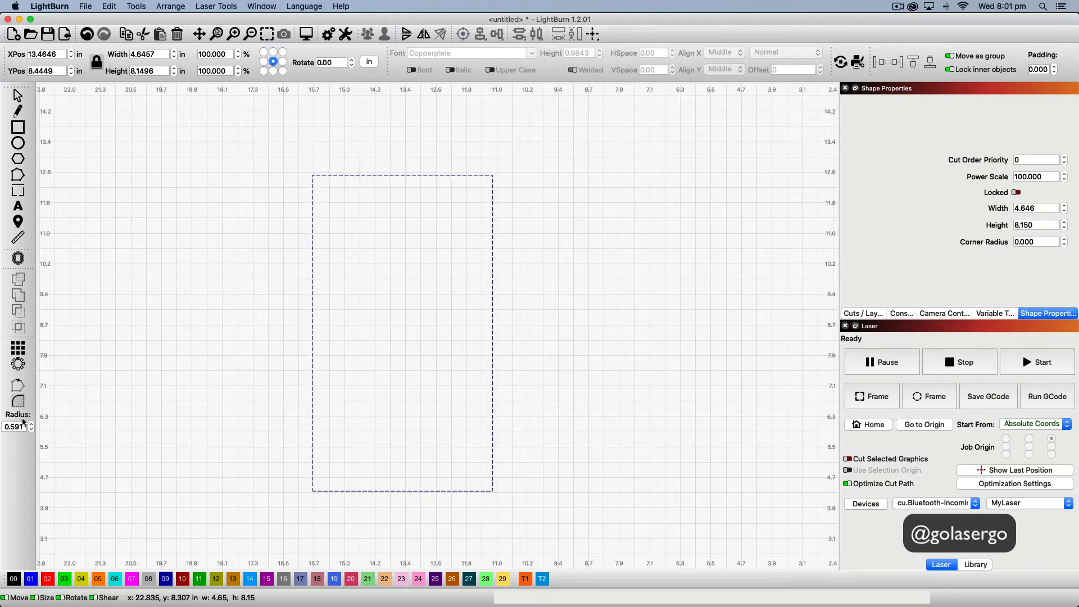
left_click(313, 175)
left_click(493, 176)
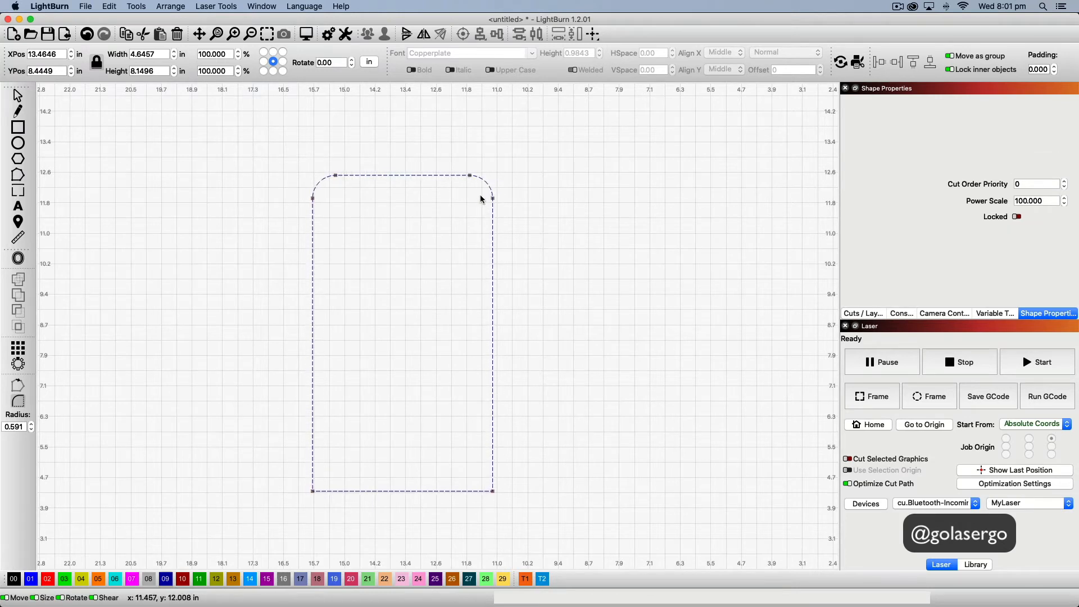
left_click(493, 492)
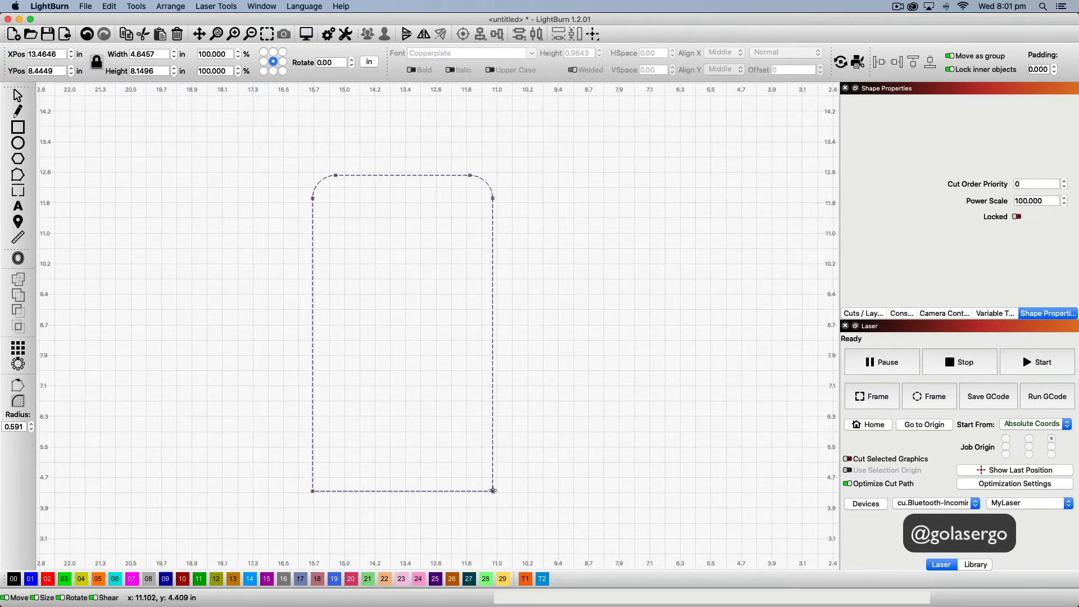
left_click(313, 491)
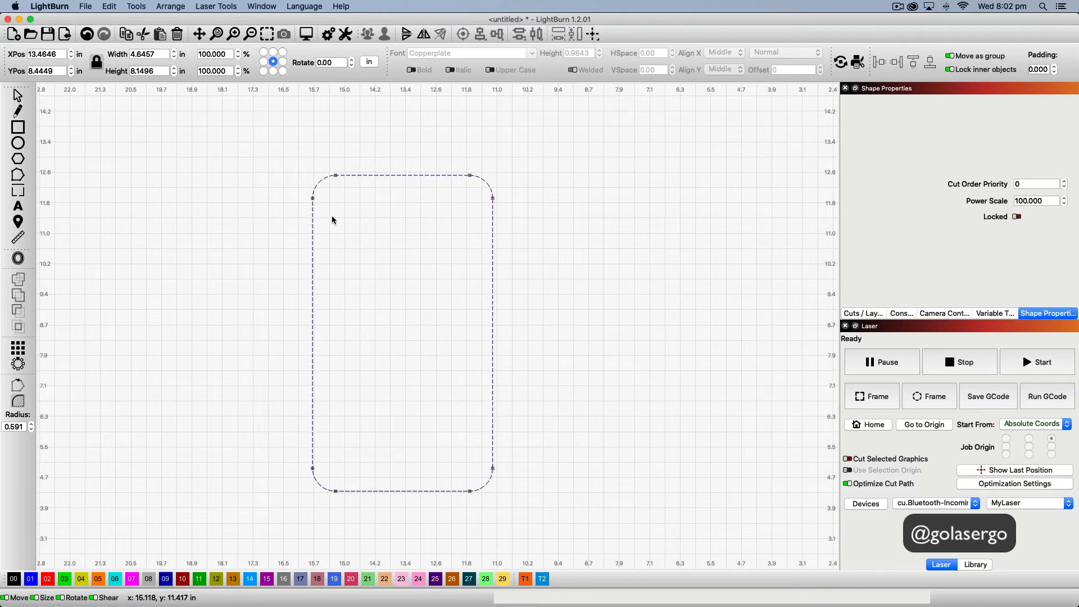
- Draw a rectangle about 3.86 by 0.87 in across the tag's top edge and round its two upper corners with a 0.591 in radius
left_click(18, 128)
left_click_drag(329, 159, 479, 193)
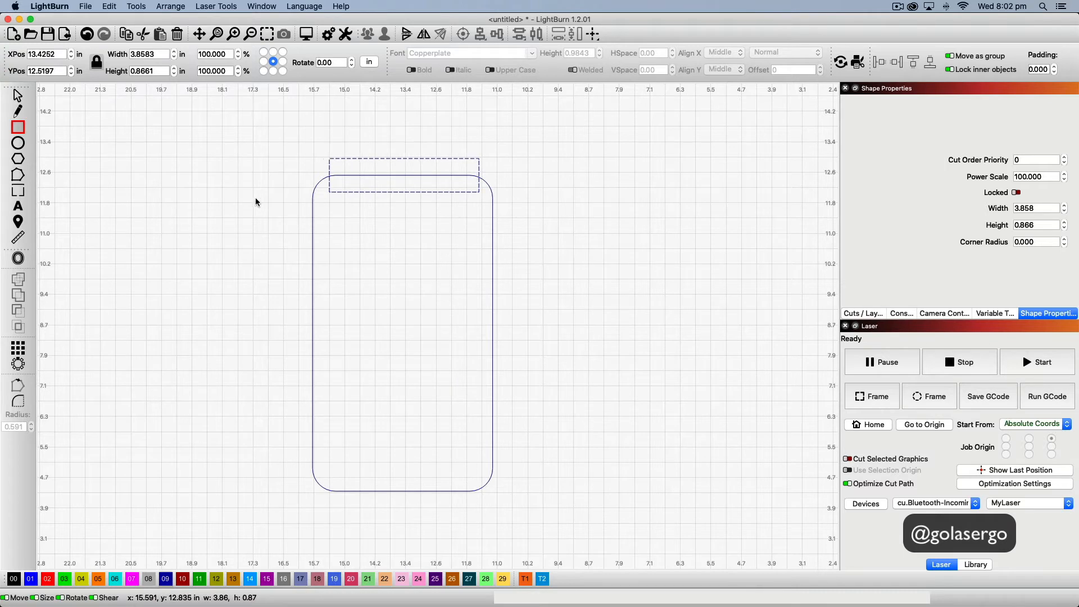
left_click(19, 402)
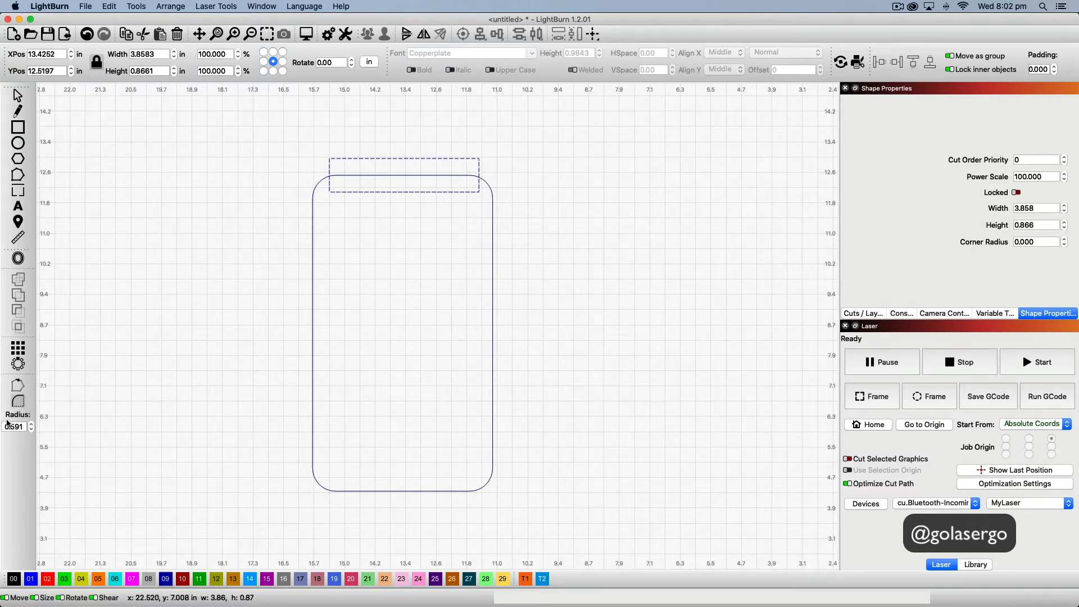
left_click(330, 158)
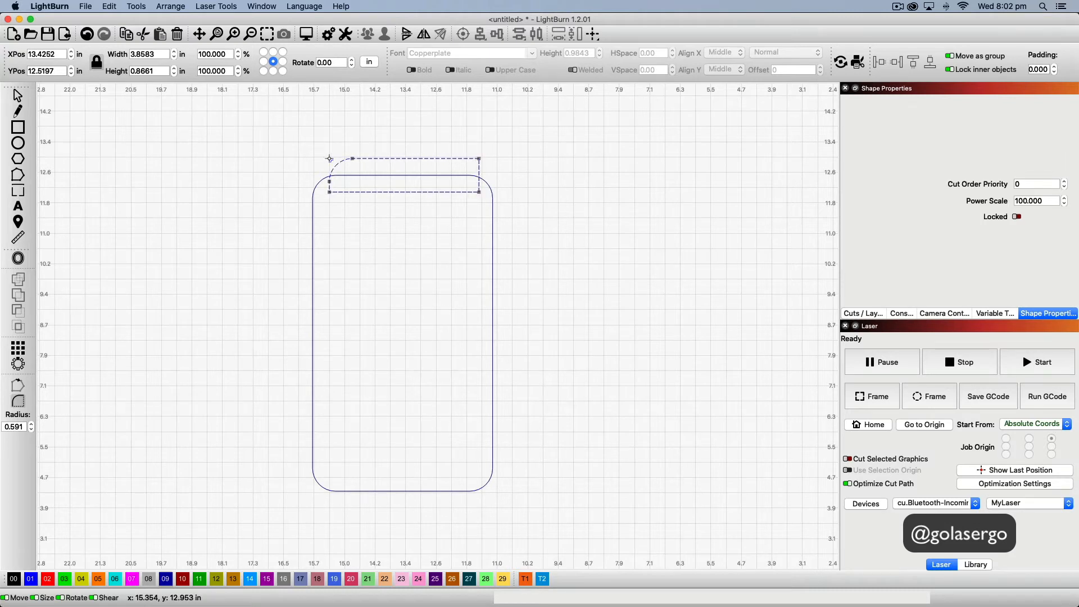
left_click(478, 159)
- Draw an ellipse about 2.20 in wide and 1.73 in high over the middle of the tag's top edge
left_click(18, 143)
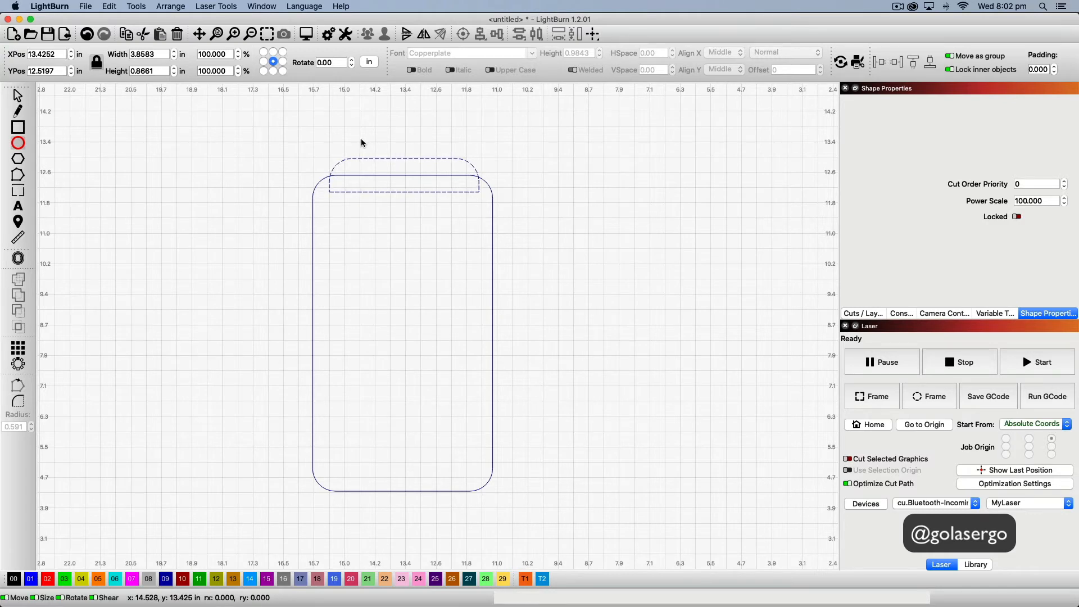
left_click_drag(369, 142, 449, 213)
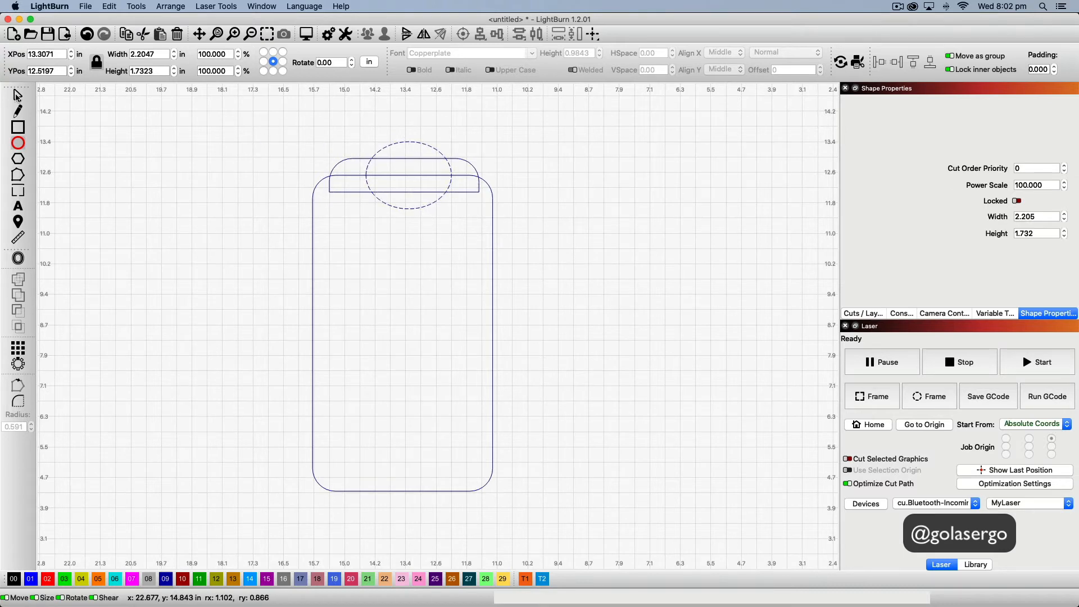
key("Escape")
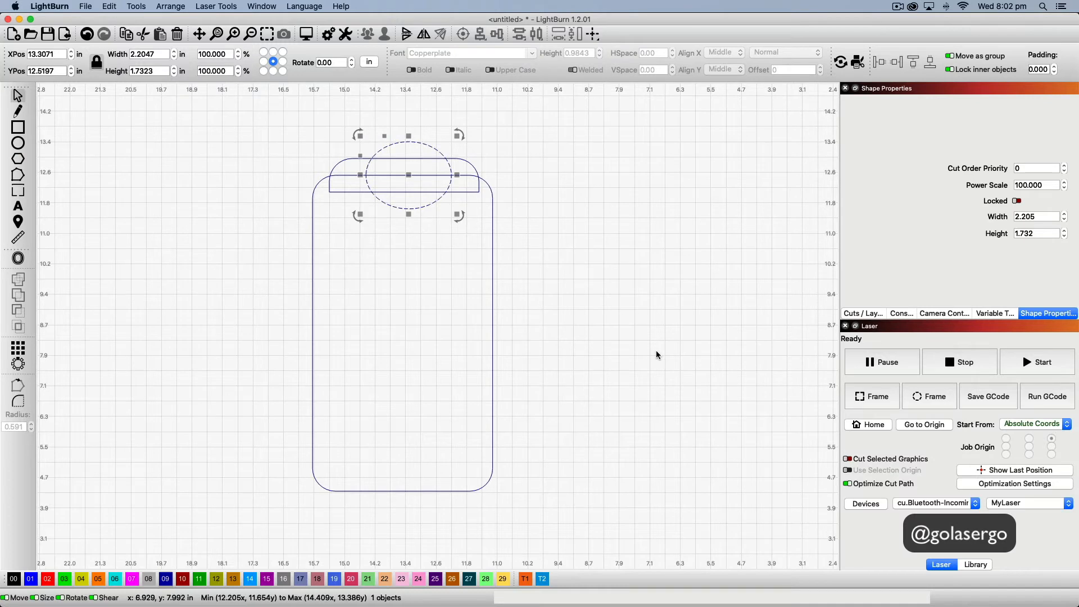
- Select all three shapes and line them up on a common vertical centre line with Align V-Center
left_click_drag(648, 353, 188, 135)
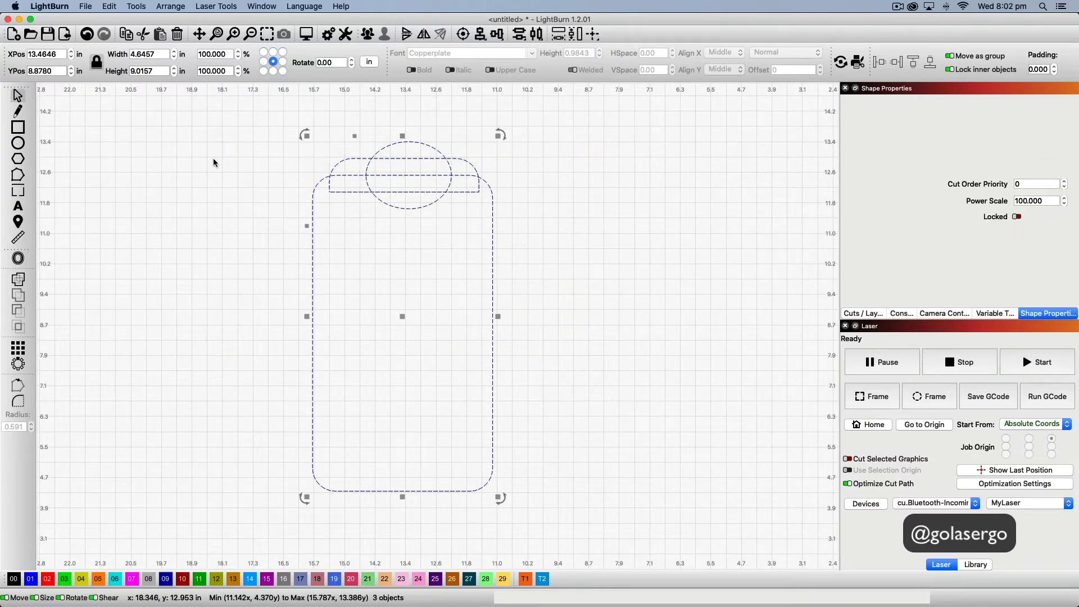
left_click(478, 35)
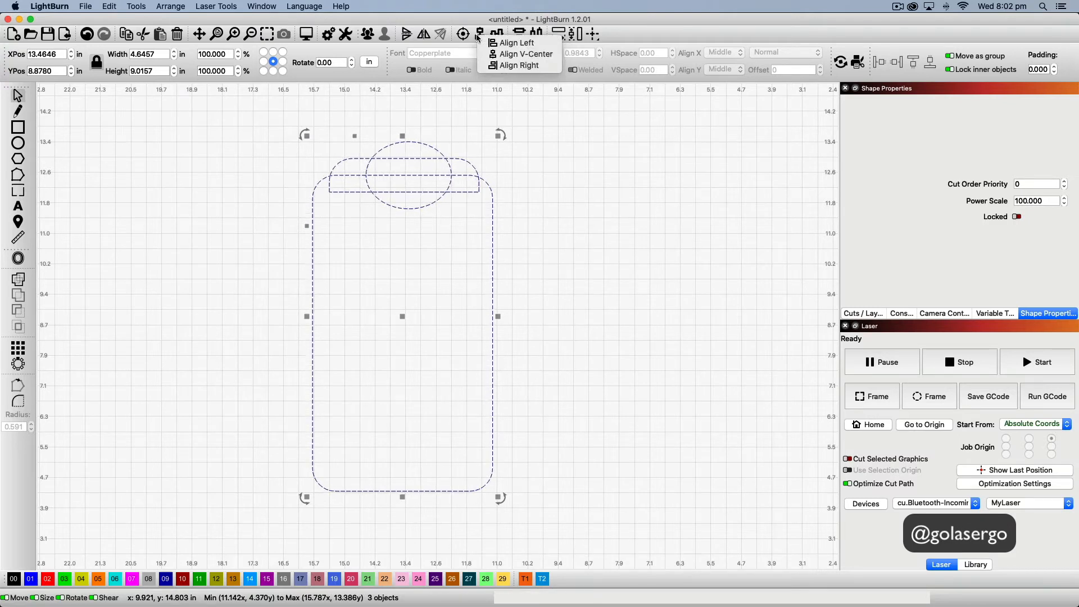
left_click(523, 54)
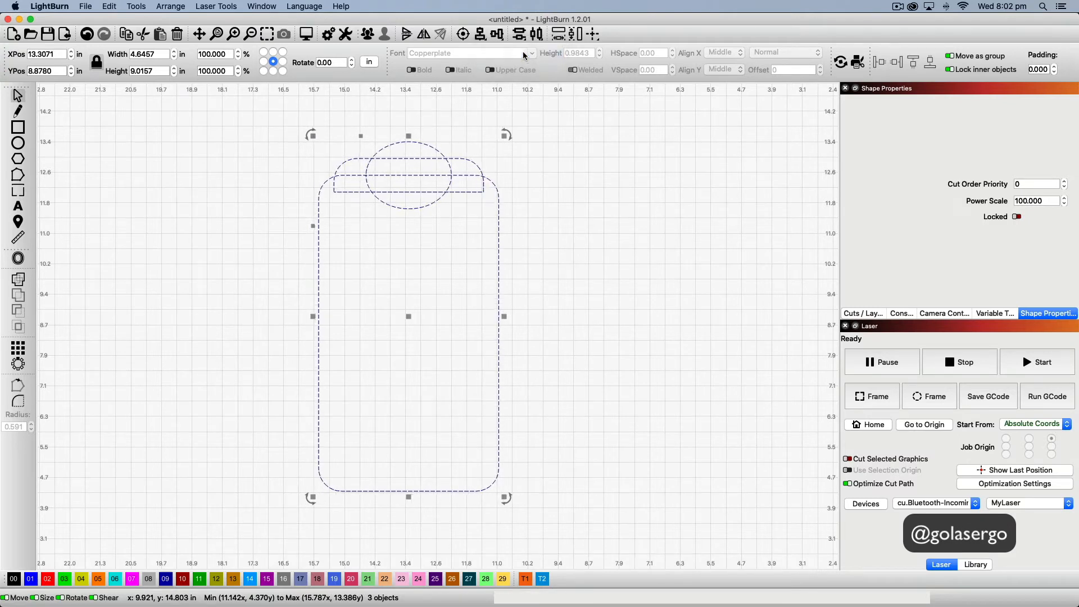
left_click(572, 228)
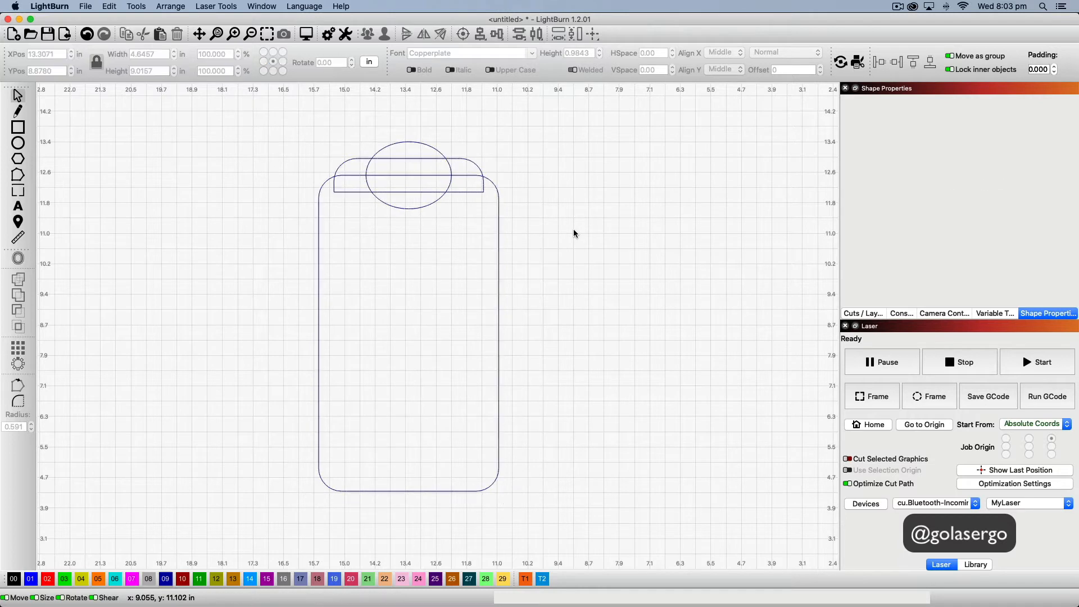
- Move the ellipse straight up by about 0.1 in so it projects further above the small rectangle
left_click(410, 142)
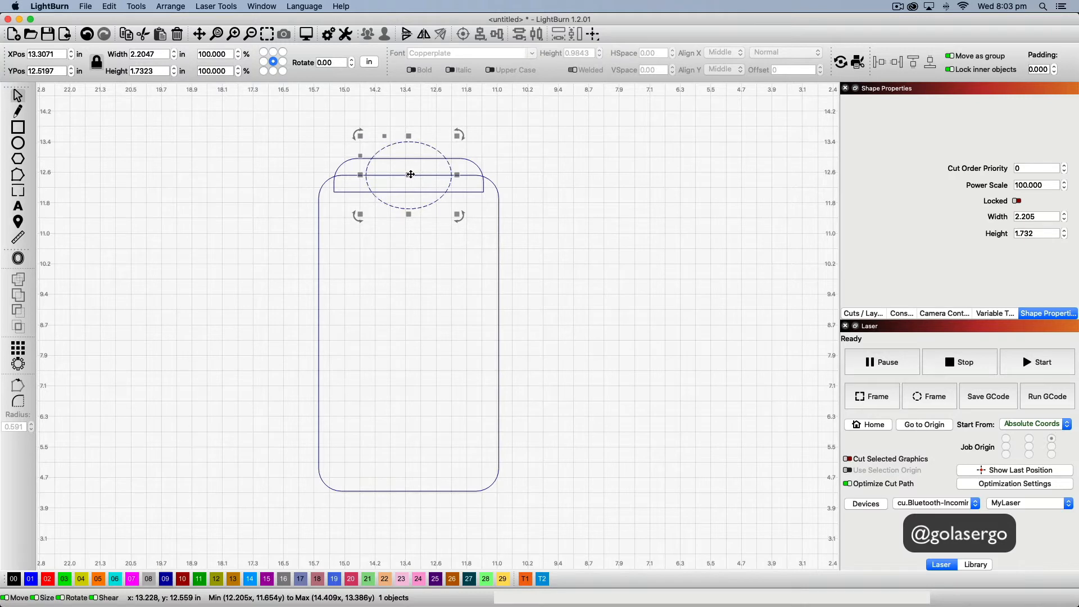
left_click_drag(411, 174, 412, 171)
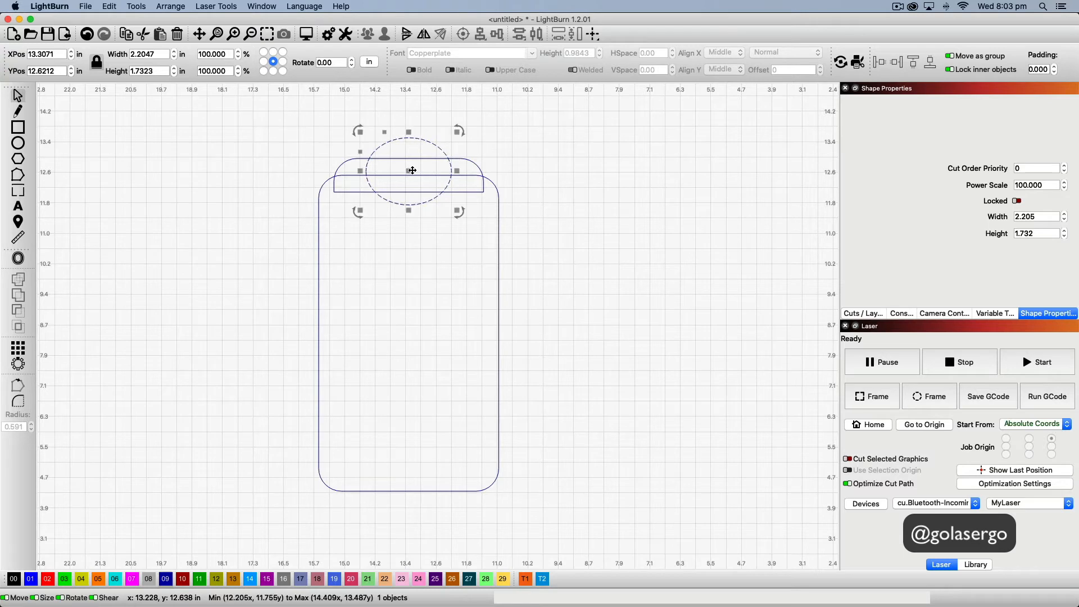
left_click(548, 221)
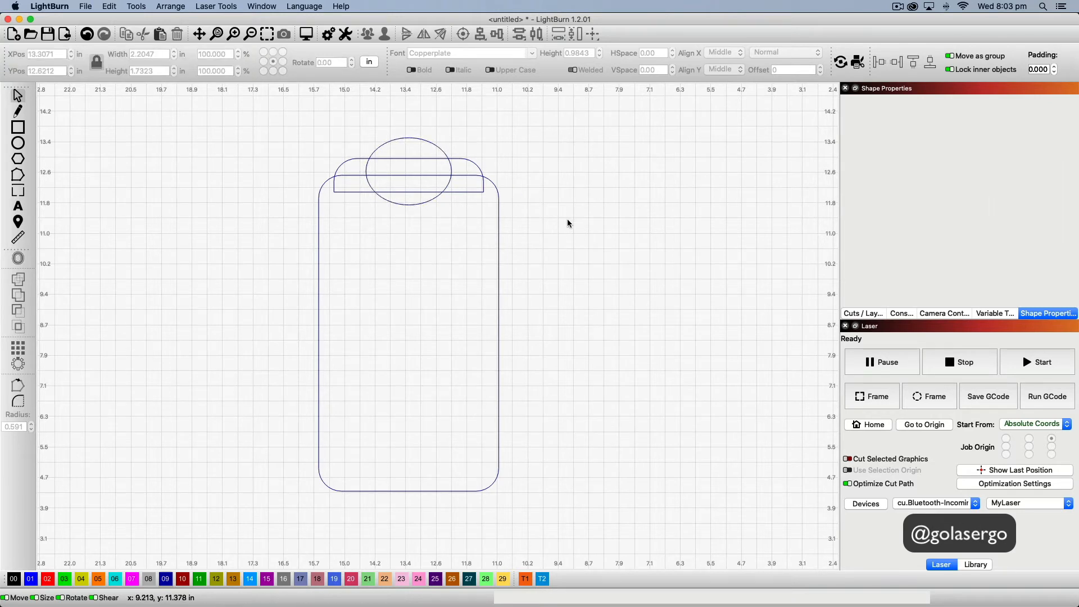
- Union the three overlapping shapes into one tag outline and draw a small circular hanging hole near its top
left_click_drag(595, 371, 203, 114)
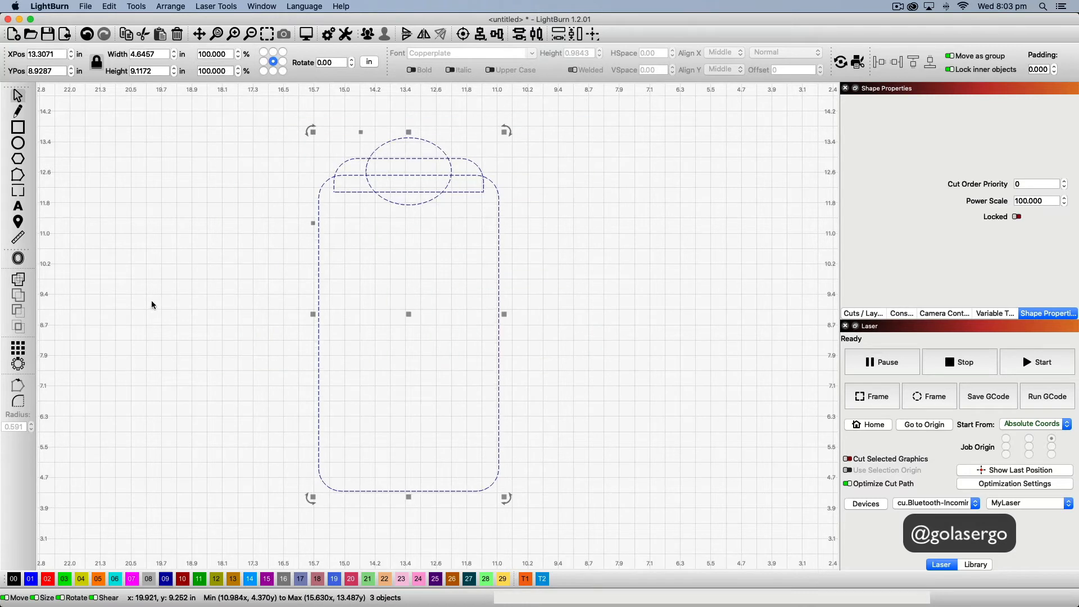
left_click(19, 281)
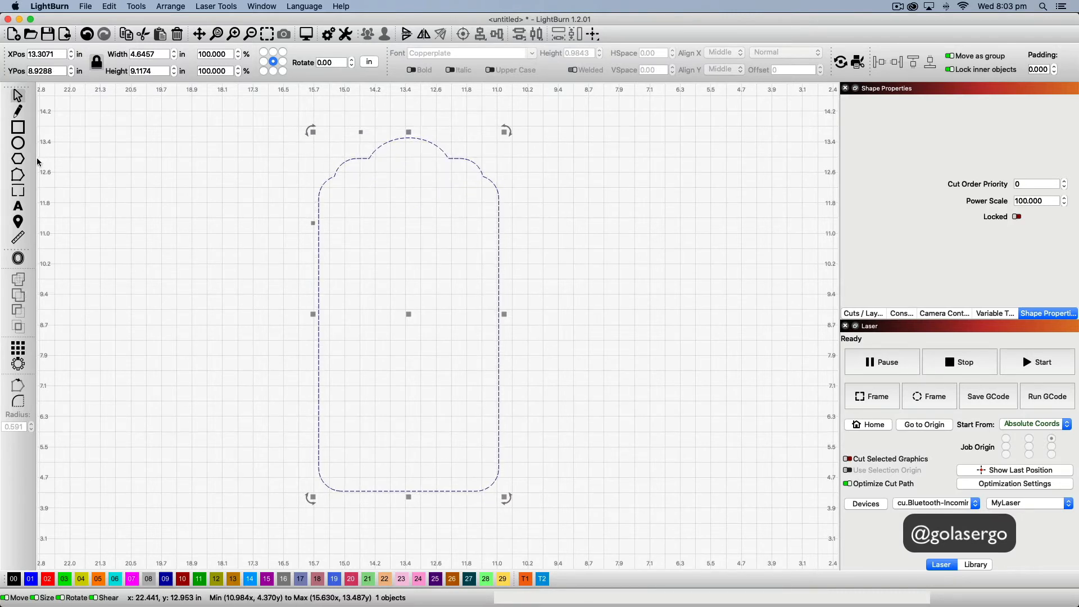
left_click(20, 146)
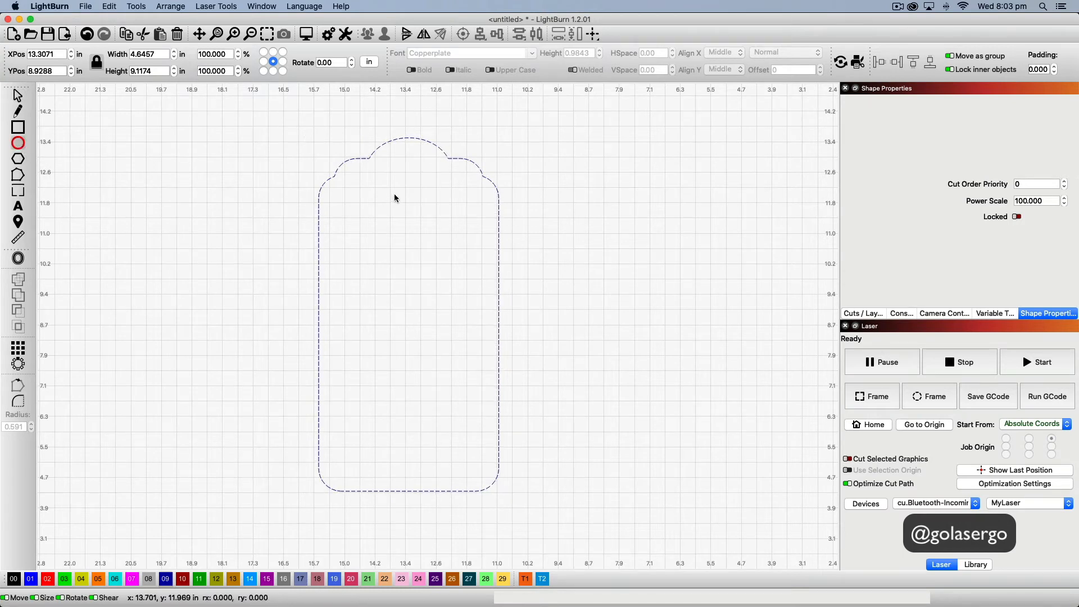
left_click_drag(399, 157, 418, 173)
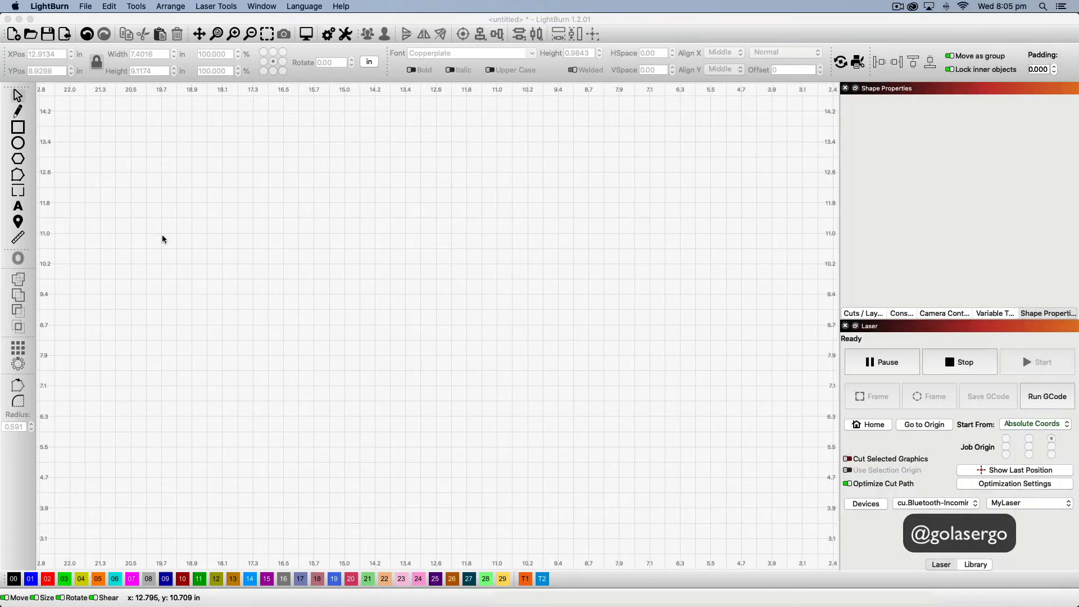
- Draw a rectangle about 4.84 in wide and 9.06 in high, and round all four corners with a 0.591 radius
left_click(18, 128)
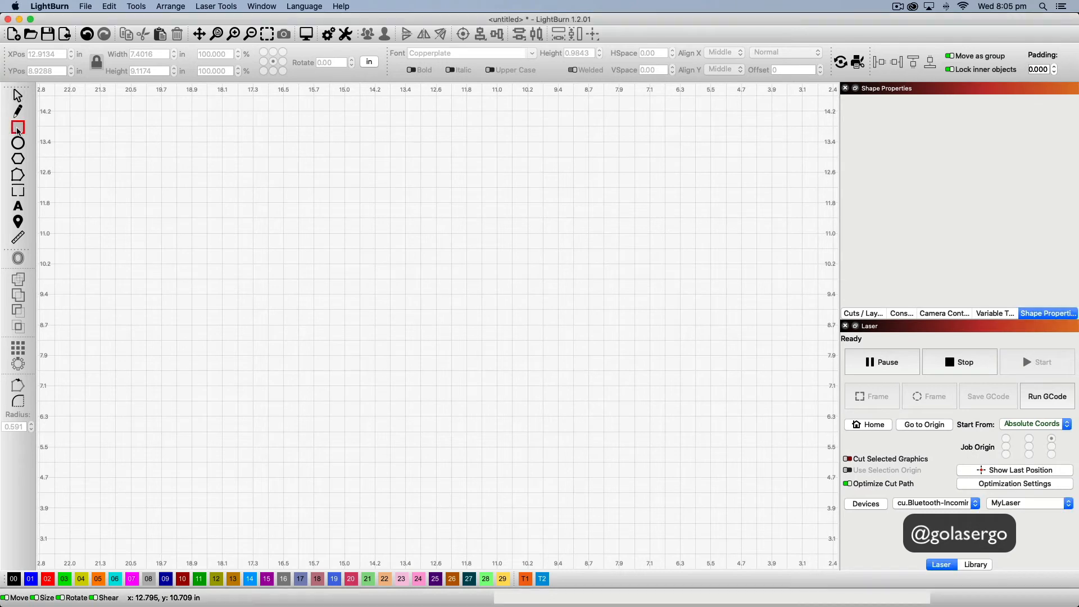
left_click_drag(319, 155, 507, 504)
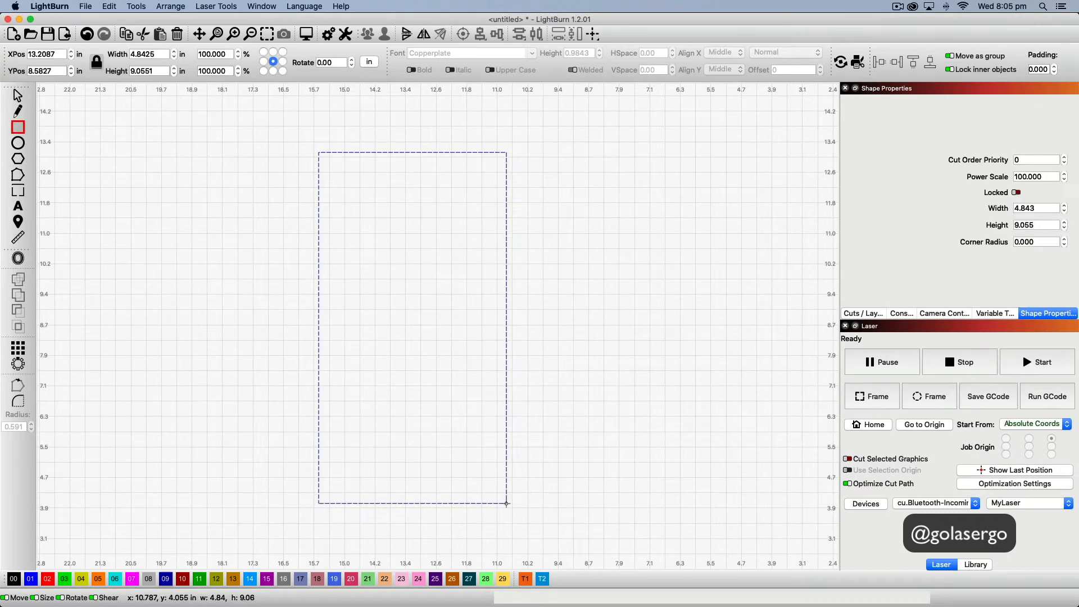
left_click(19, 402)
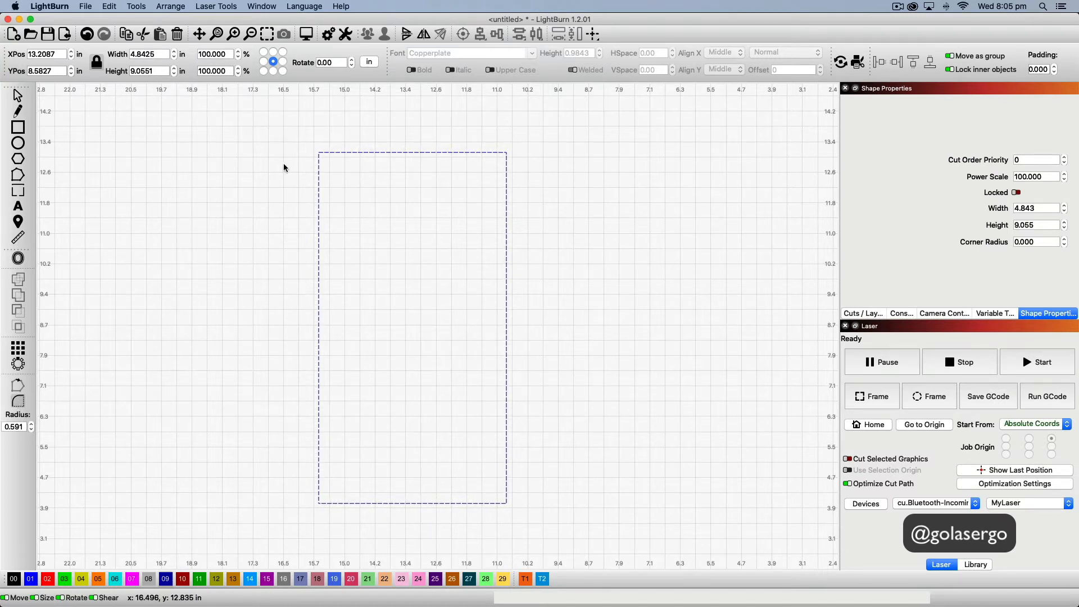
left_click(320, 154)
left_click(505, 154)
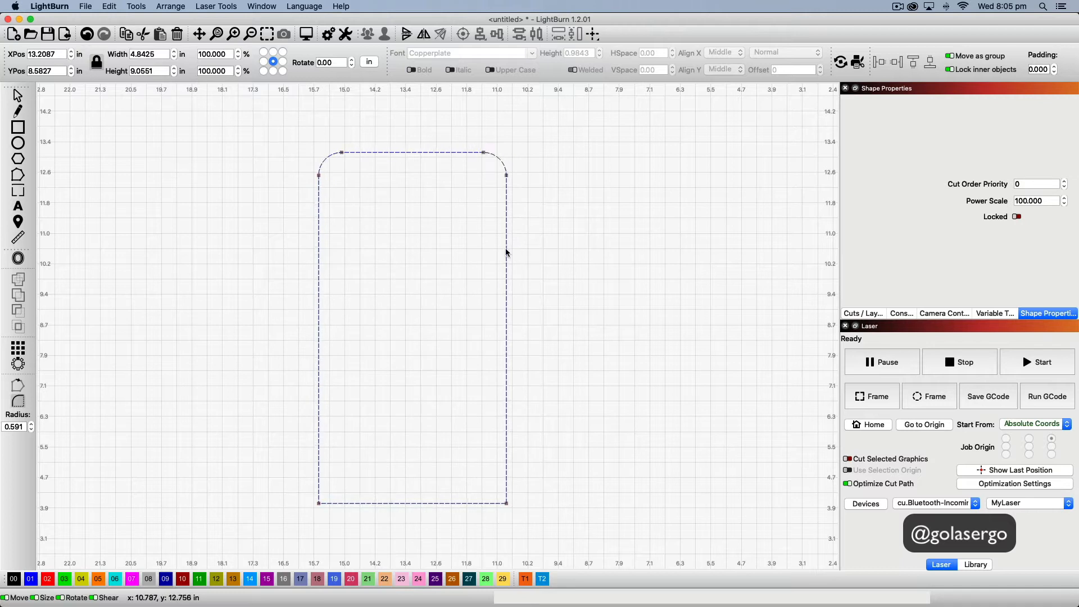
left_click(507, 503)
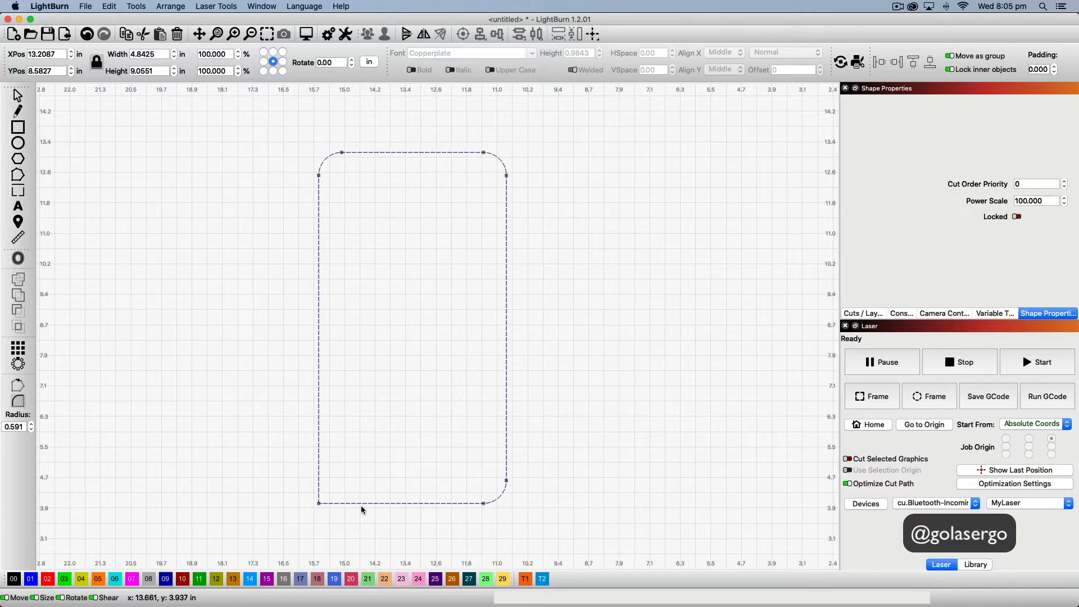
left_click(319, 503)
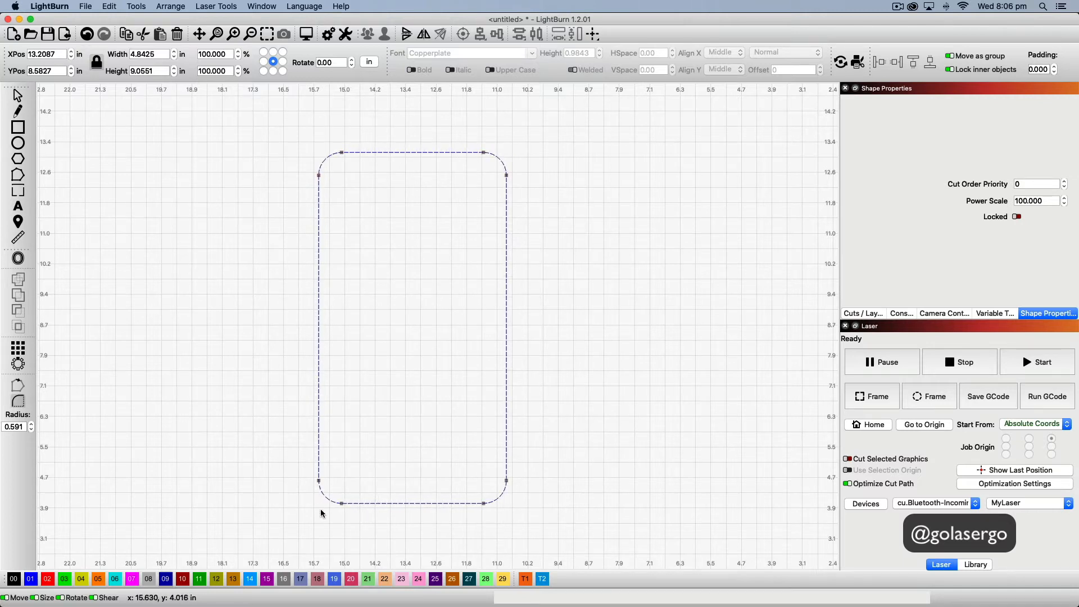
- Draw an ellipse about 2.56 in wide and 1.85 in high over the middle of the rounded rectangle's top edge
left_click(17, 144)
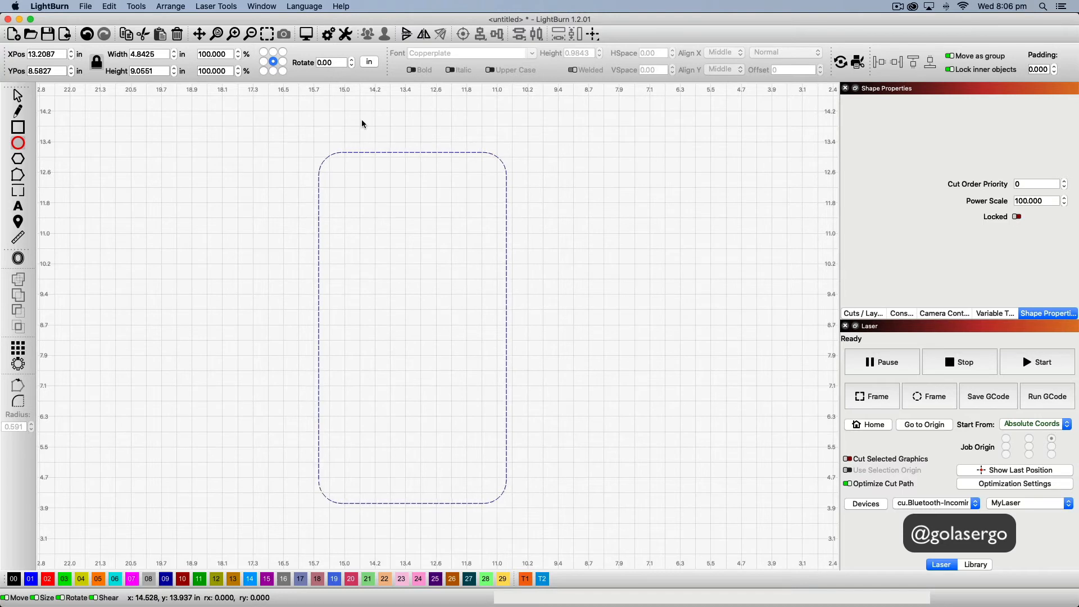
left_click_drag(368, 119, 465, 187)
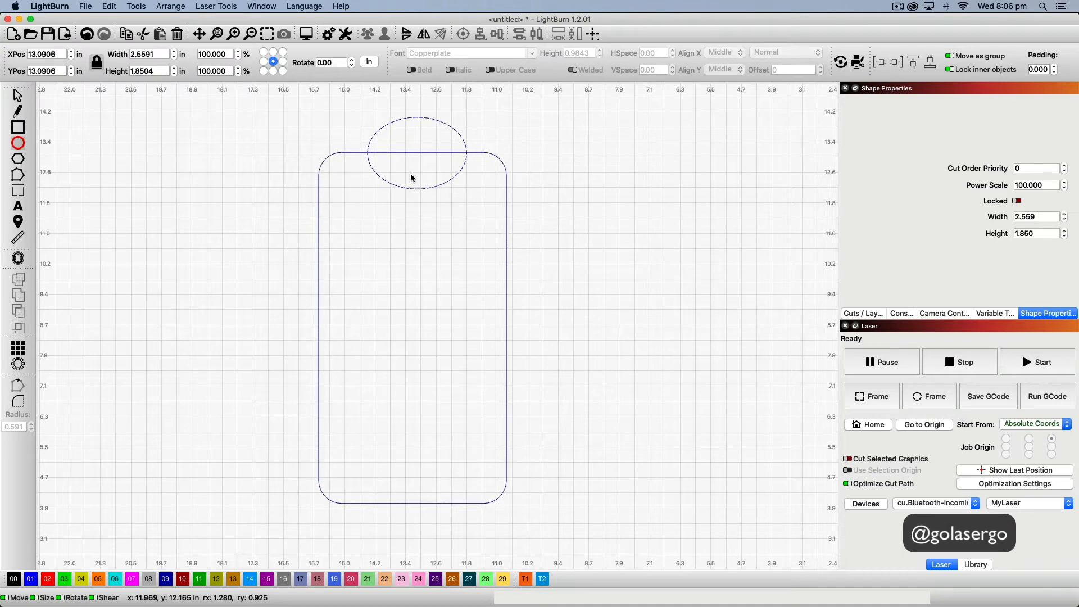
- Line up the ellipse and rounded rectangle with Align V-Center and union them into one tag outline
left_click(19, 97)
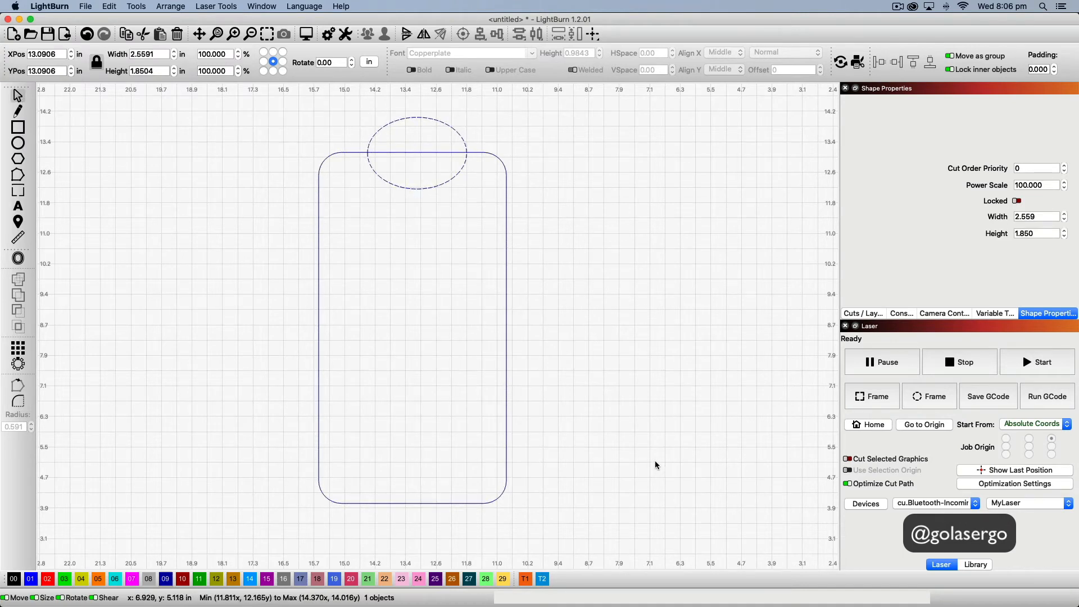
left_click_drag(655, 464, 204, 114)
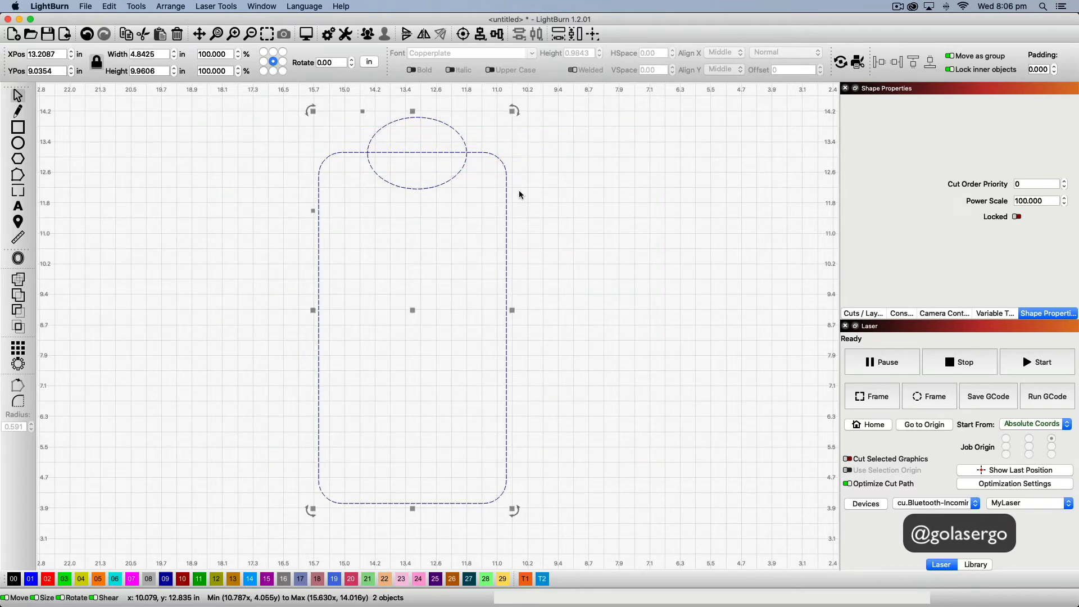
left_click(480, 35)
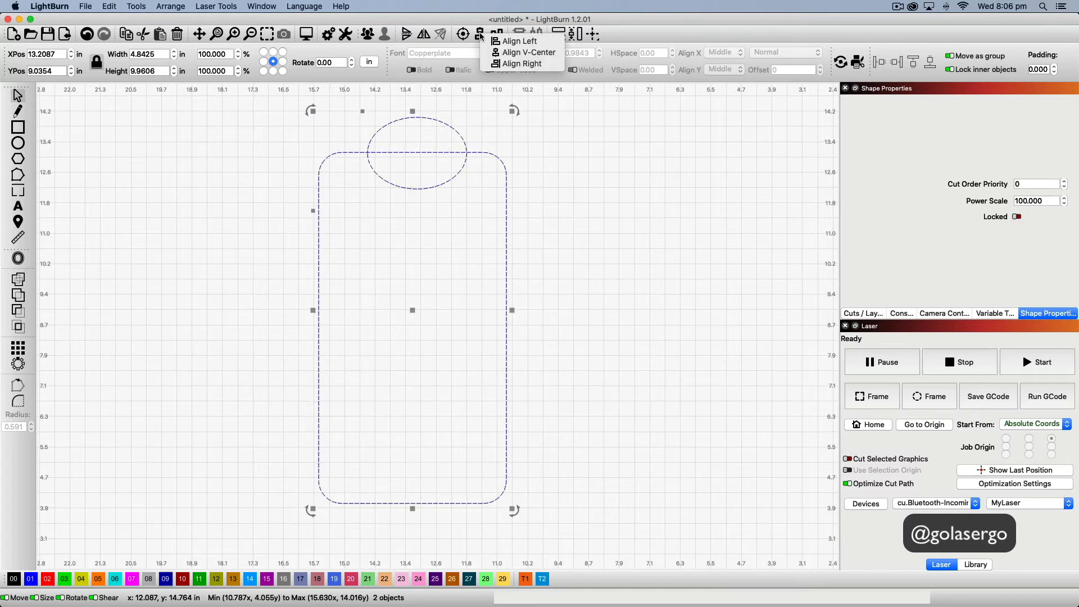
left_click(543, 57)
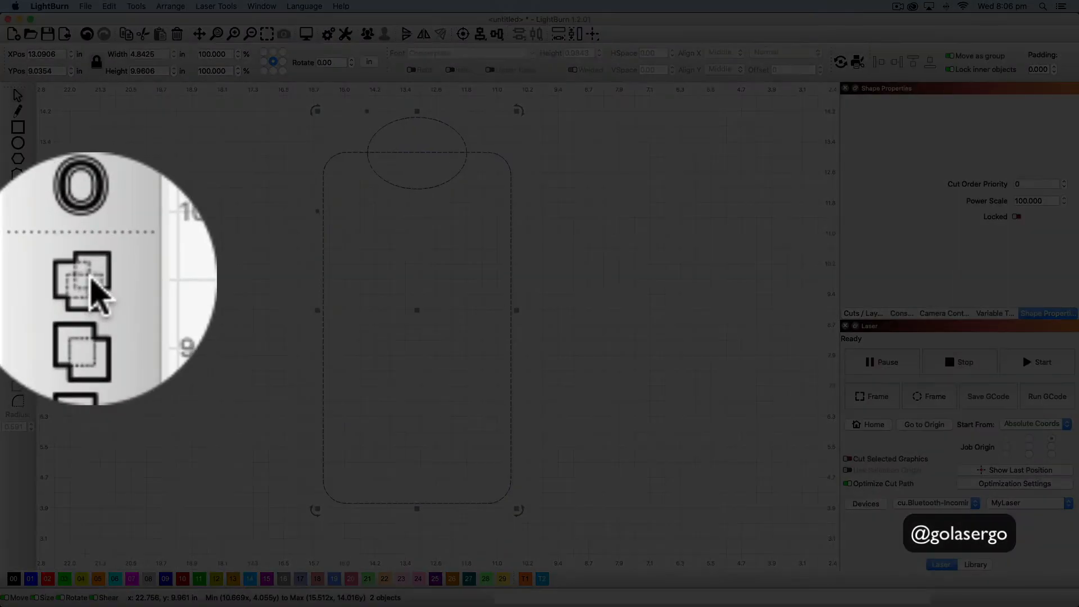
left_click(20, 281)
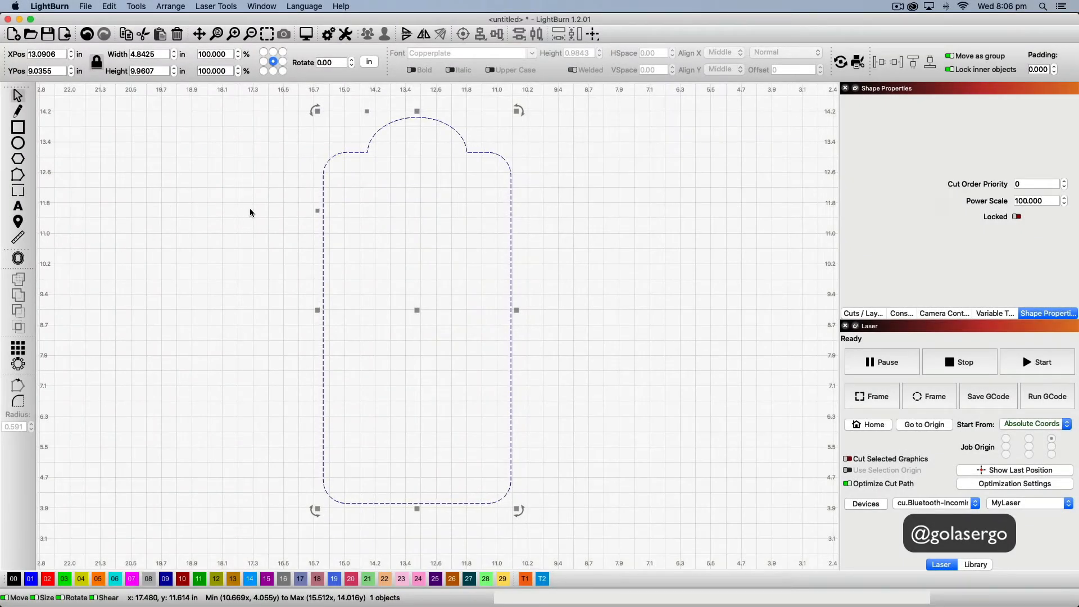
left_click(237, 155)
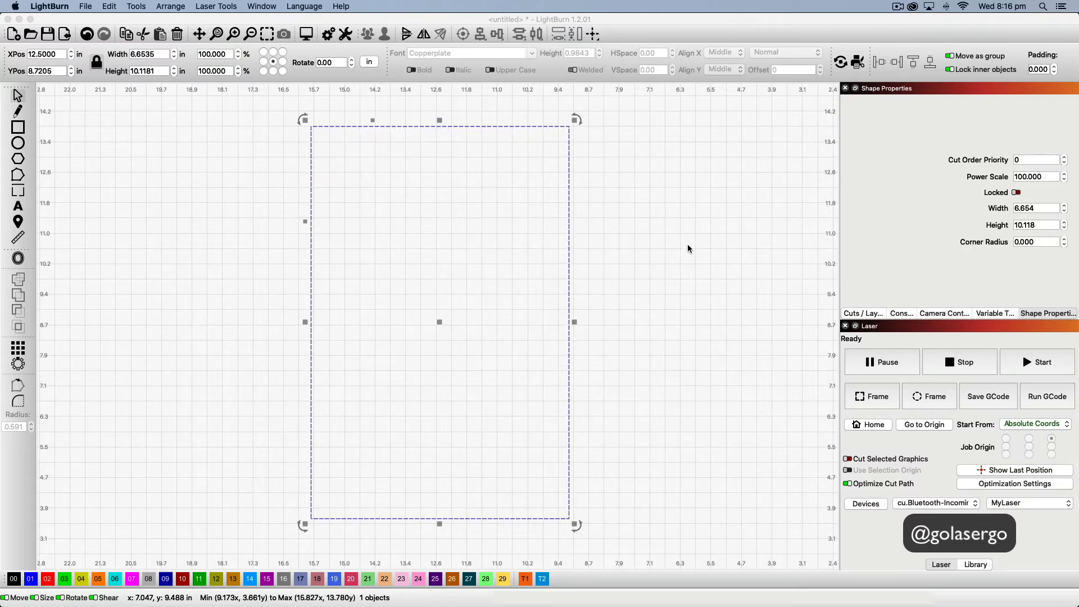
- Check that the Shape Properties window is enabled and show it for the selected rectangle
left_click(1050, 318)
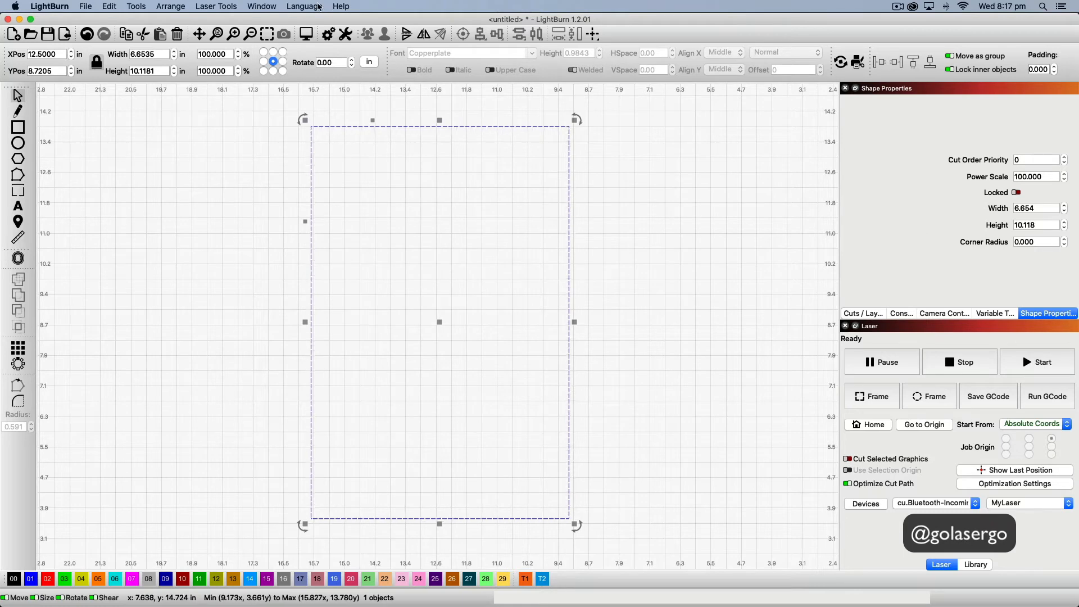
left_click(261, 6)
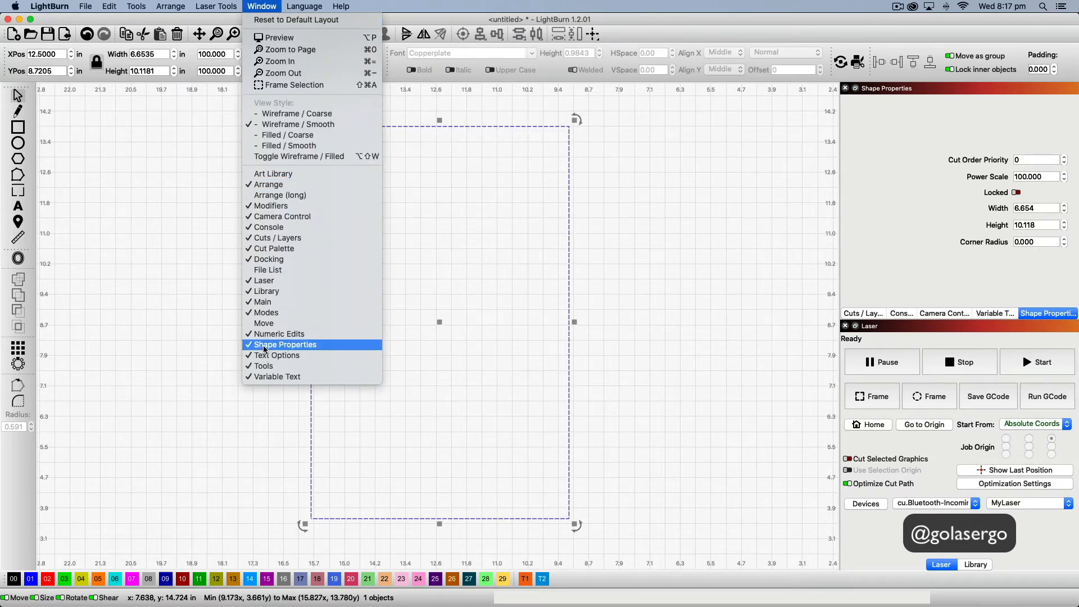
left_click(1033, 317)
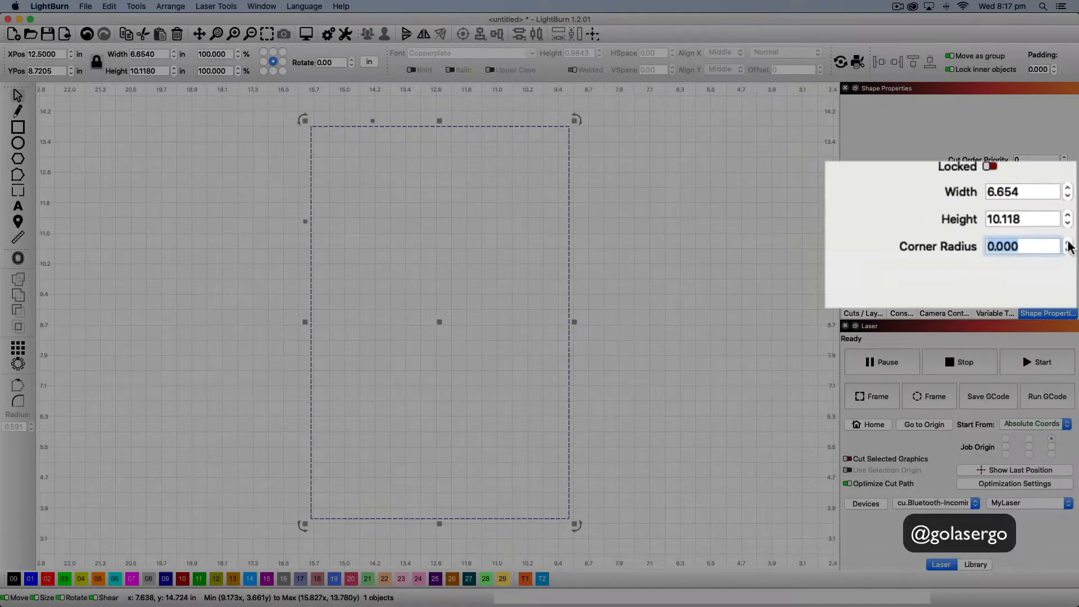
- Raise the rectangle's corner radius through 1, 2 and 3 in, and reduce it again through 2 in
left_click(1066, 239)
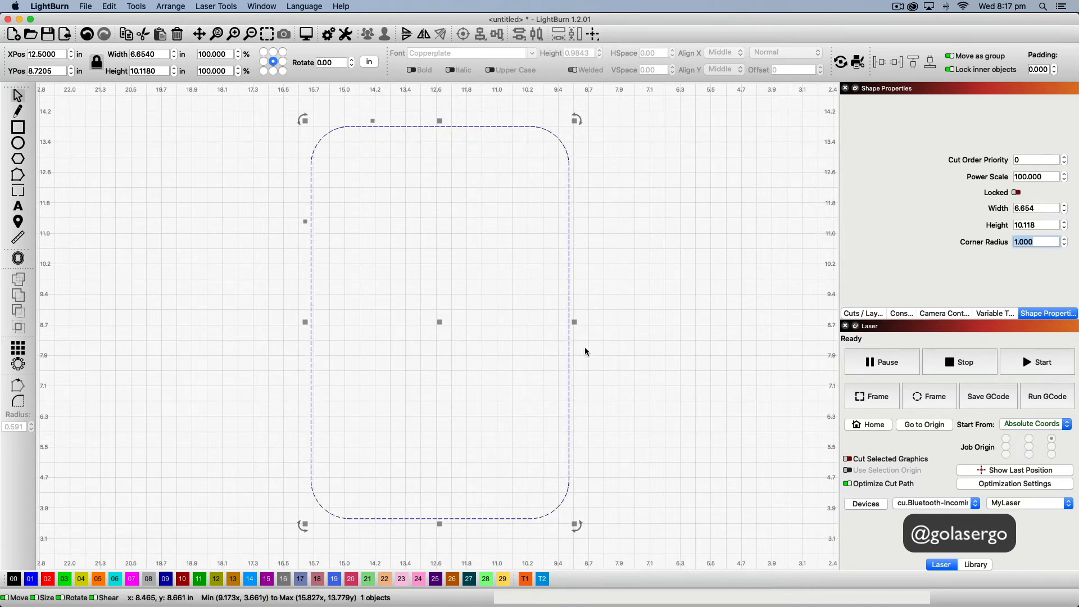
left_click(1065, 240)
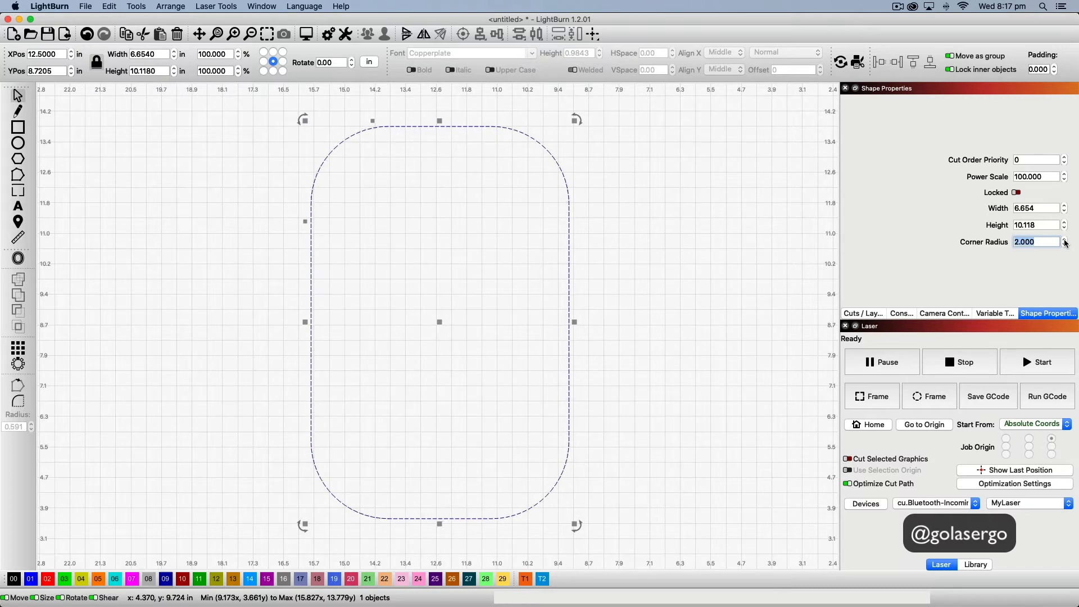
right_click(1067, 243)
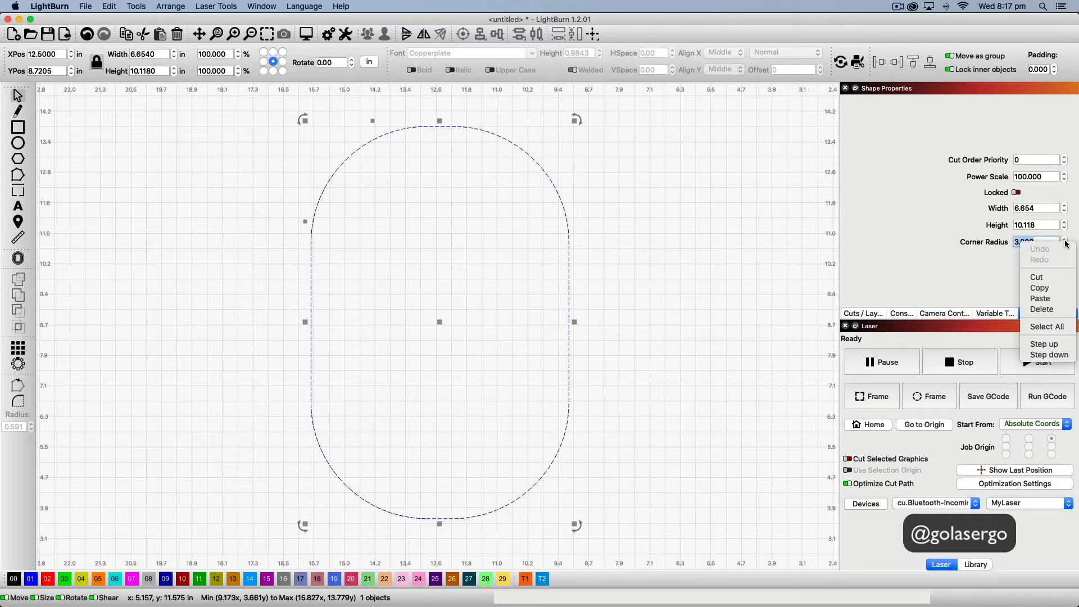
left_click(961, 273)
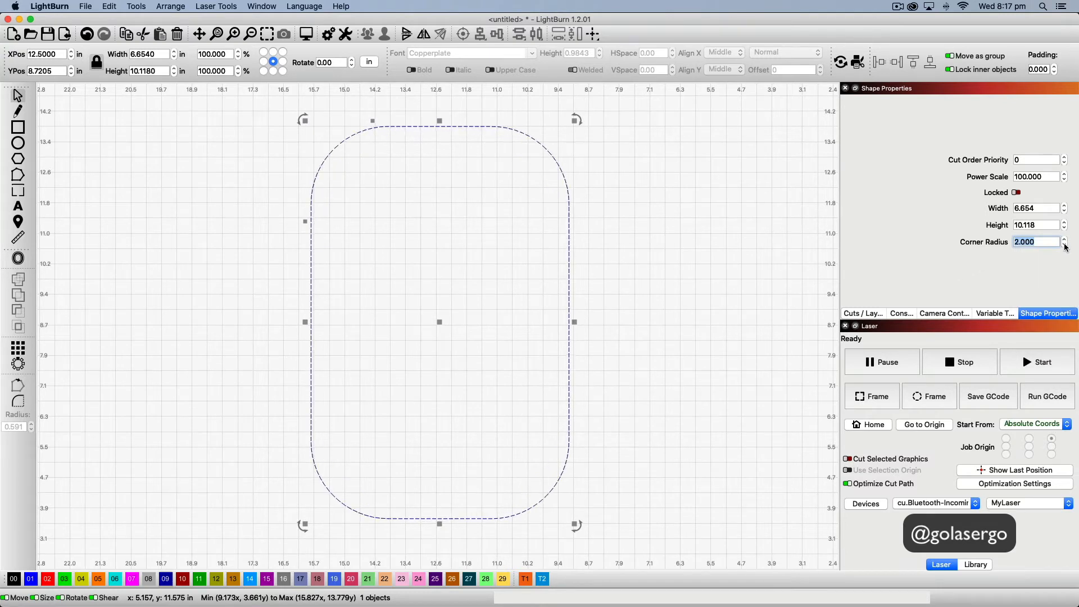
left_click(1065, 245)
left_click(1066, 246)
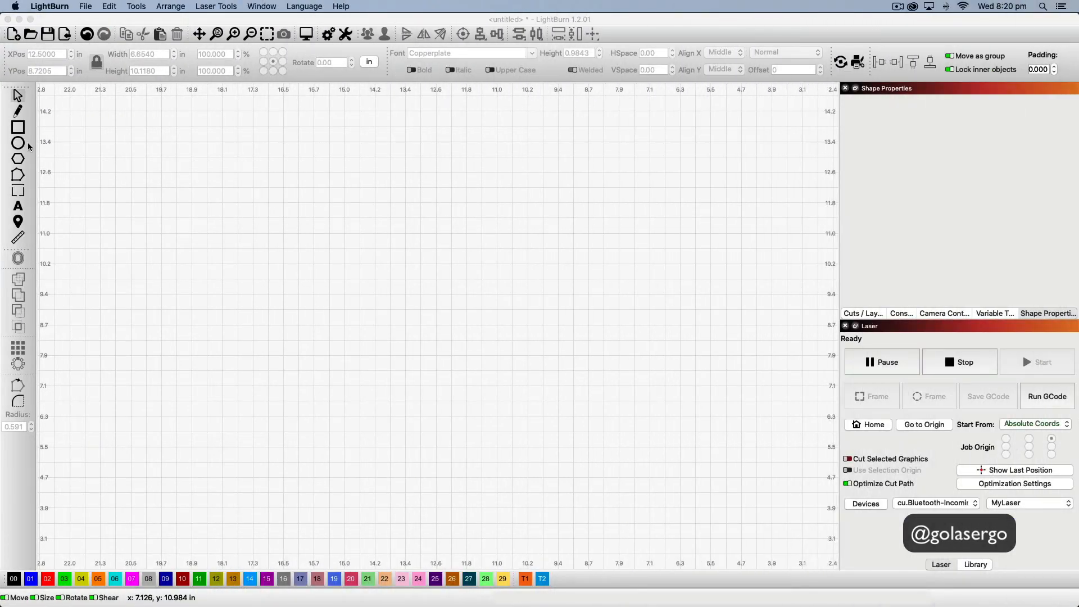
- Draw a circle about 7.72 in in diameter and a small circle about 1.10 in in diameter beside its upper-left edge
left_click(18, 144)
left_click(19, 144)
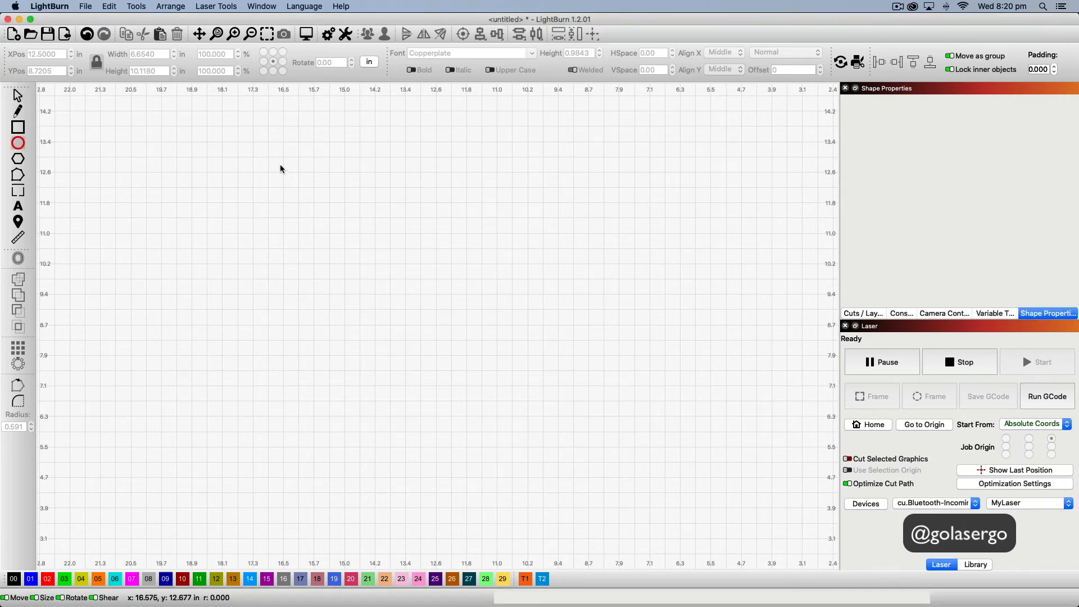
left_click_drag(278, 161, 570, 460)
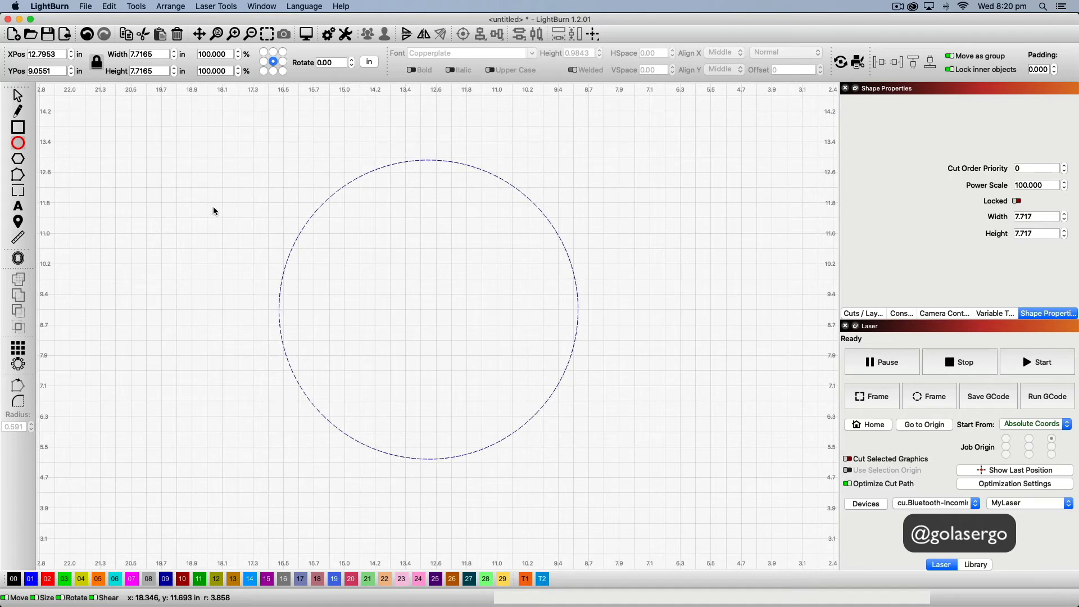
left_click_drag(254, 193, 298, 233)
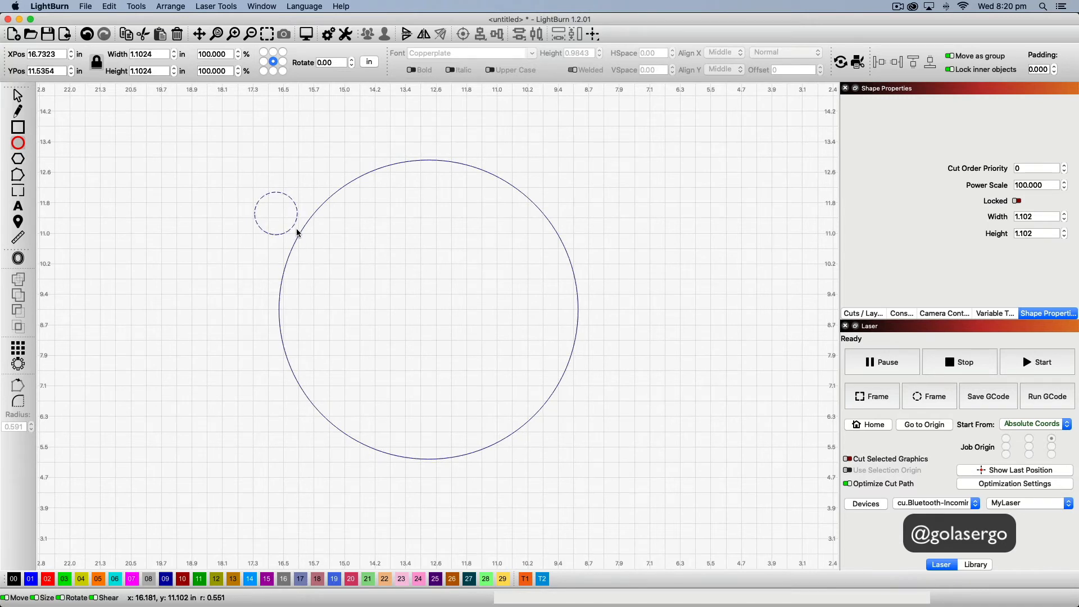
- Move the small circle so it is centred on the leftmost point of the large circle's outline
left_click(18, 97)
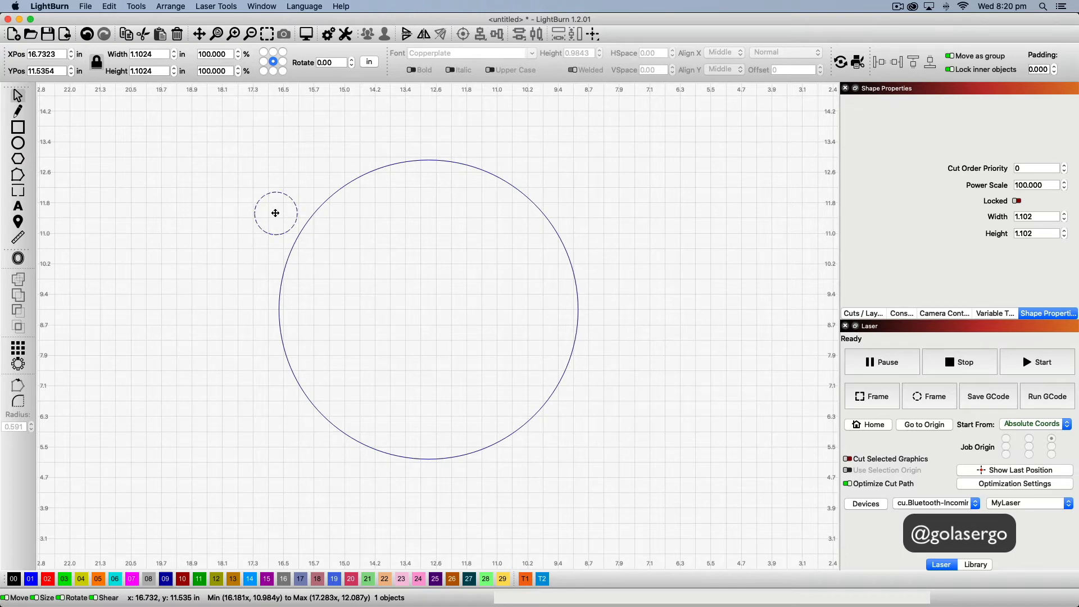
left_click_drag(276, 213, 279, 308)
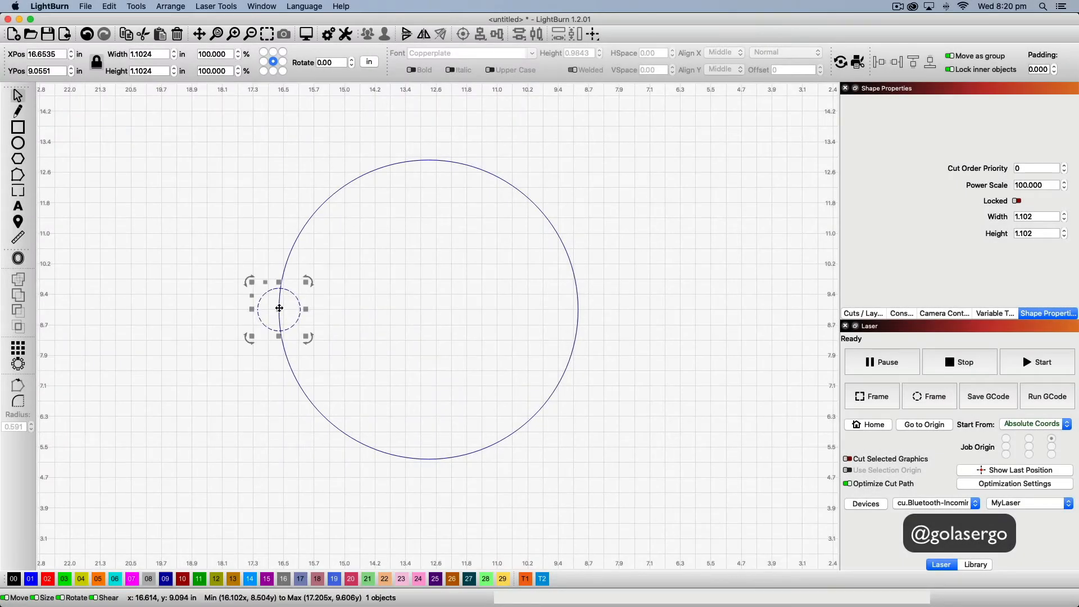
left_click(159, 215)
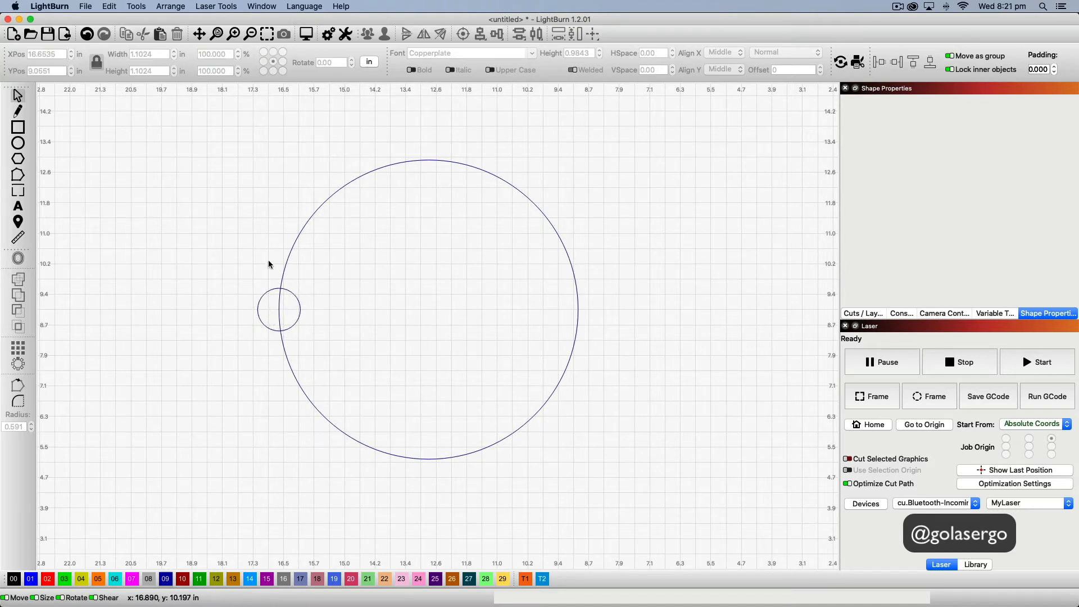
- Start a circular array of the small circle around the large circle's centre and raise the number of copies to 20
left_click(263, 324)
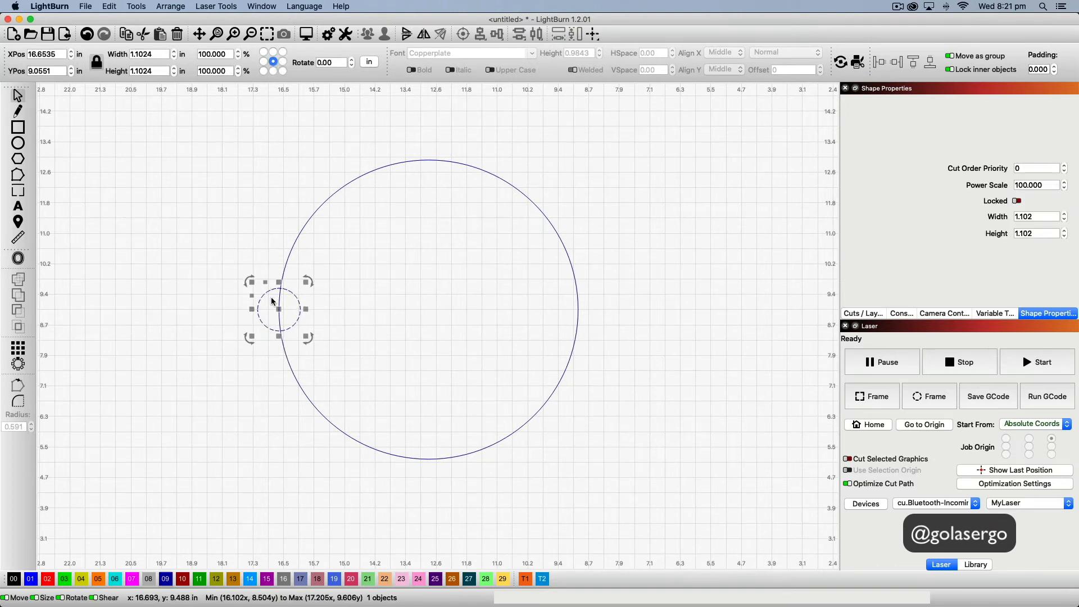
left_click(297, 384, "shift")
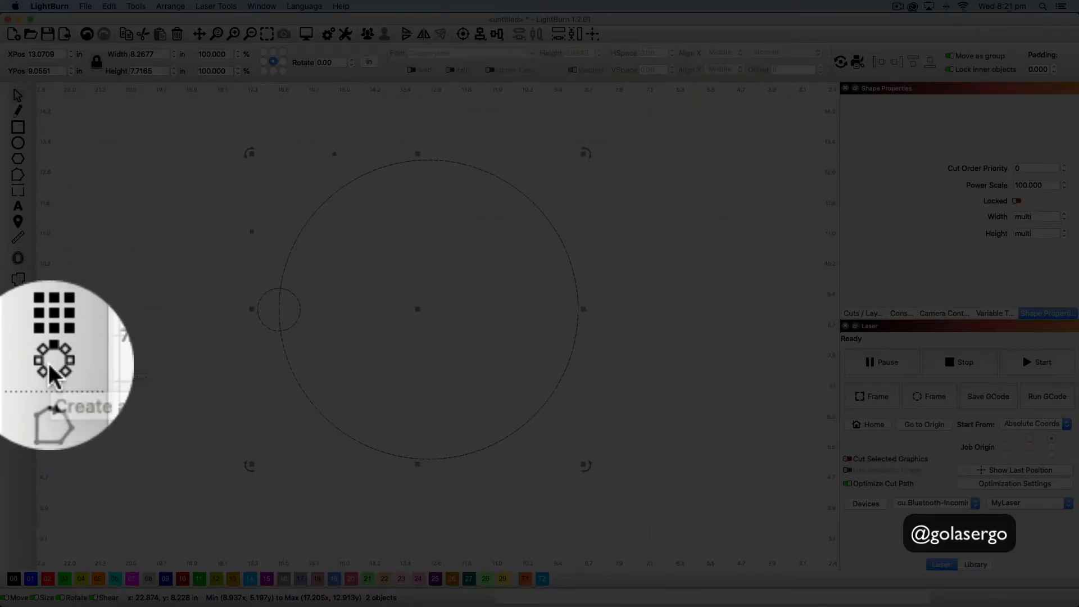
left_click(18, 363)
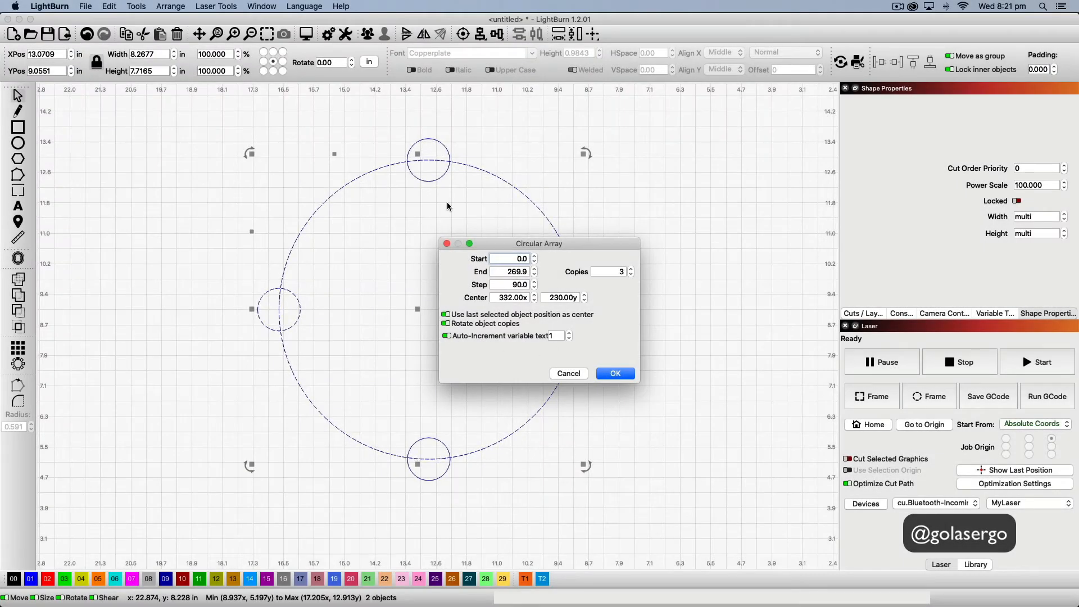
left_click_drag(507, 248, 593, 241)
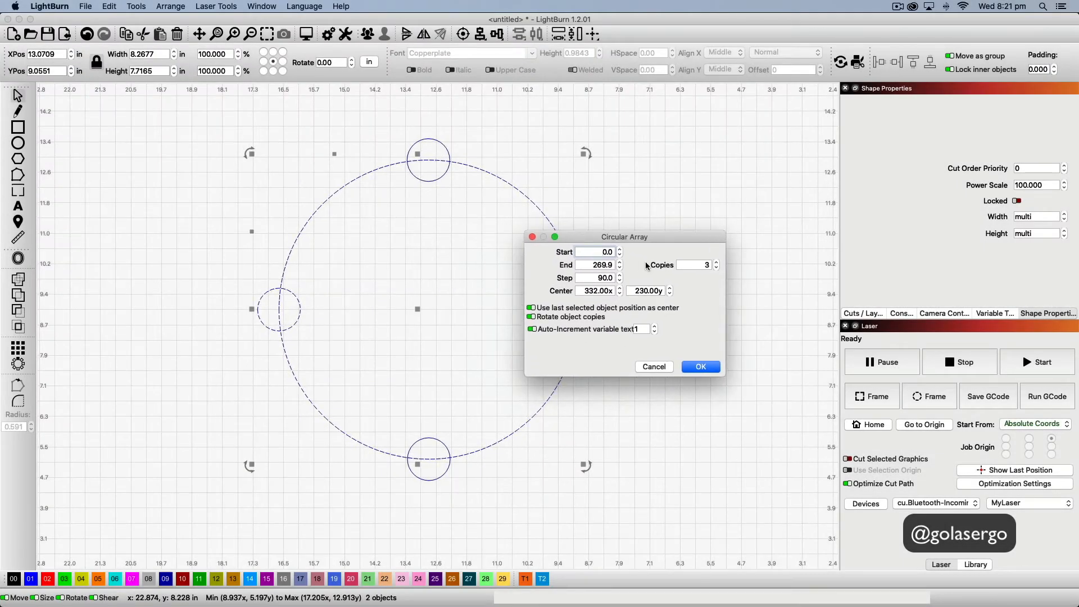
left_click(717, 262)
left_click(717, 263)
left_click(717, 263)
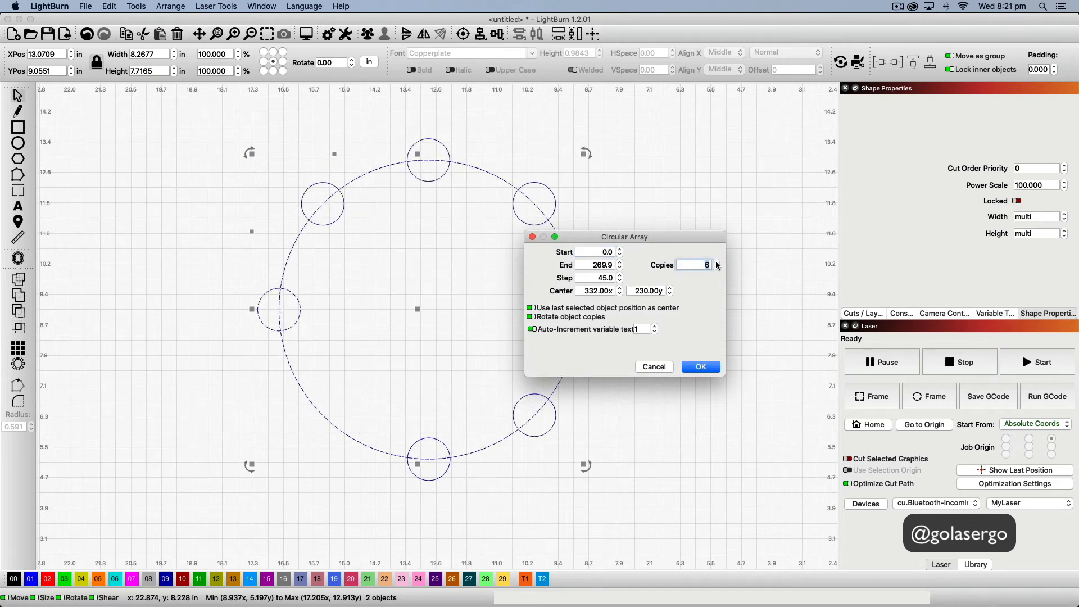
left_click(717, 263)
left_click(717, 263)
left_click(717, 263)
left_click(717, 262)
left_click(717, 262)
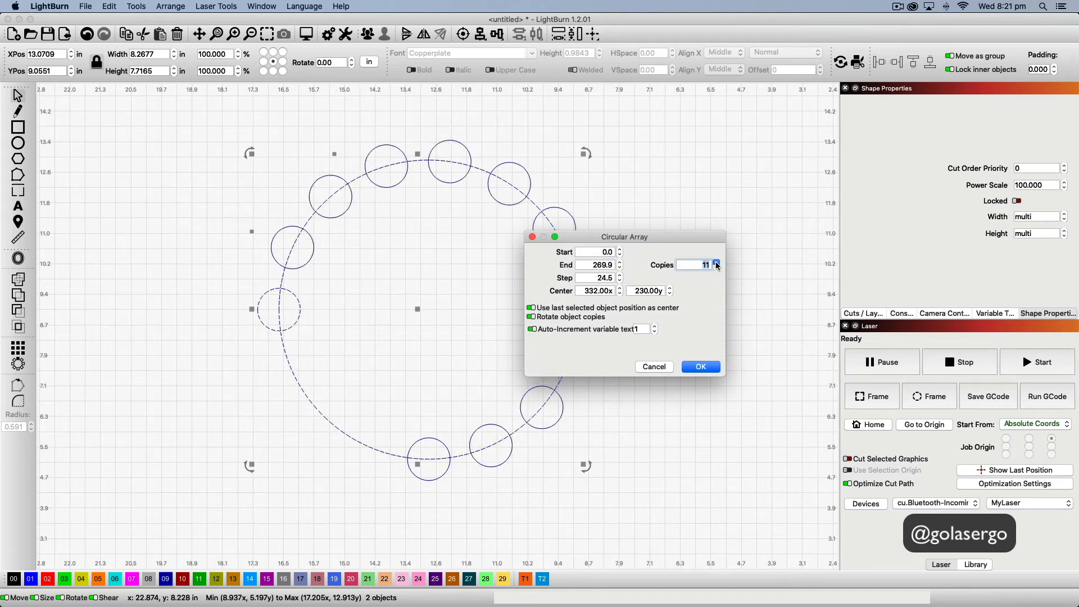
left_click(717, 263)
left_click(717, 263)
left_click(717, 262)
left_click(717, 263)
left_click(718, 263)
left_click(717, 263)
left_click(717, 262)
left_click(717, 262)
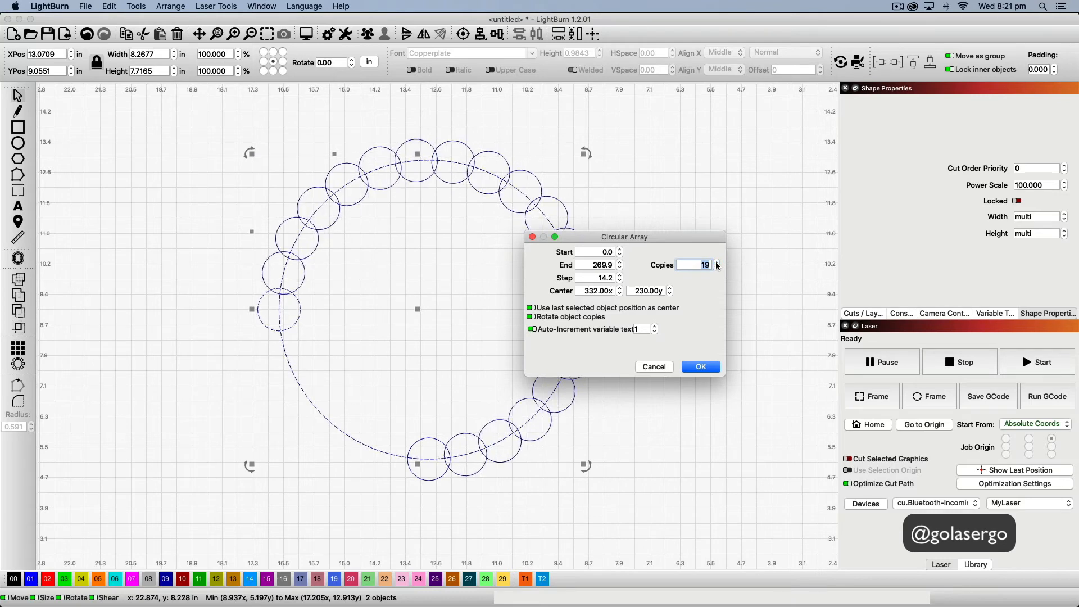
left_click(718, 263)
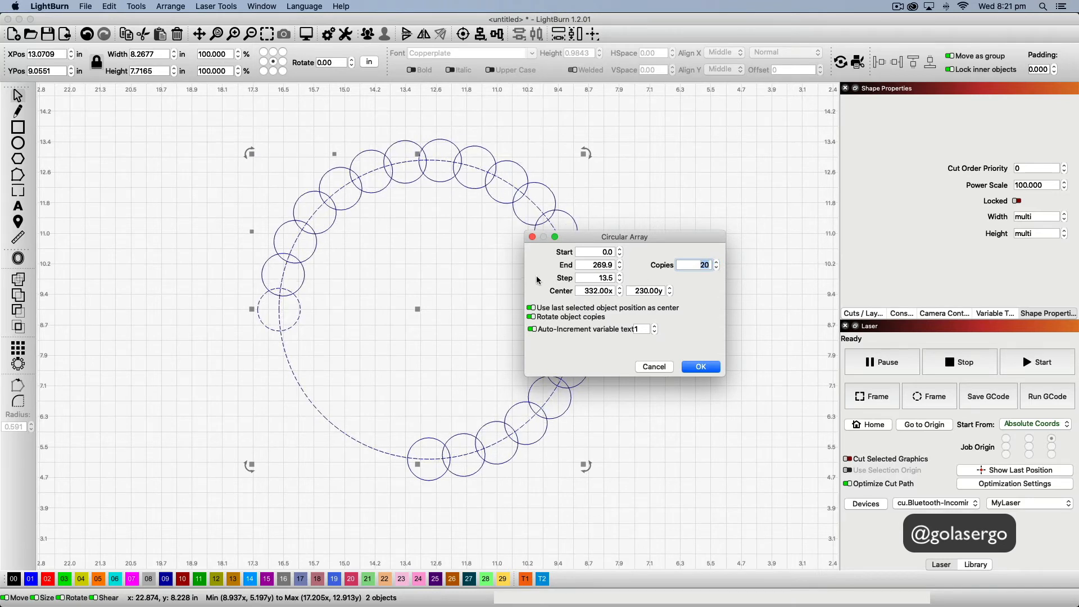
- Raise the circular array's end angle to 342.9 degrees so the copies spread around the large circle
left_click_drag(569, 238, 656, 230)
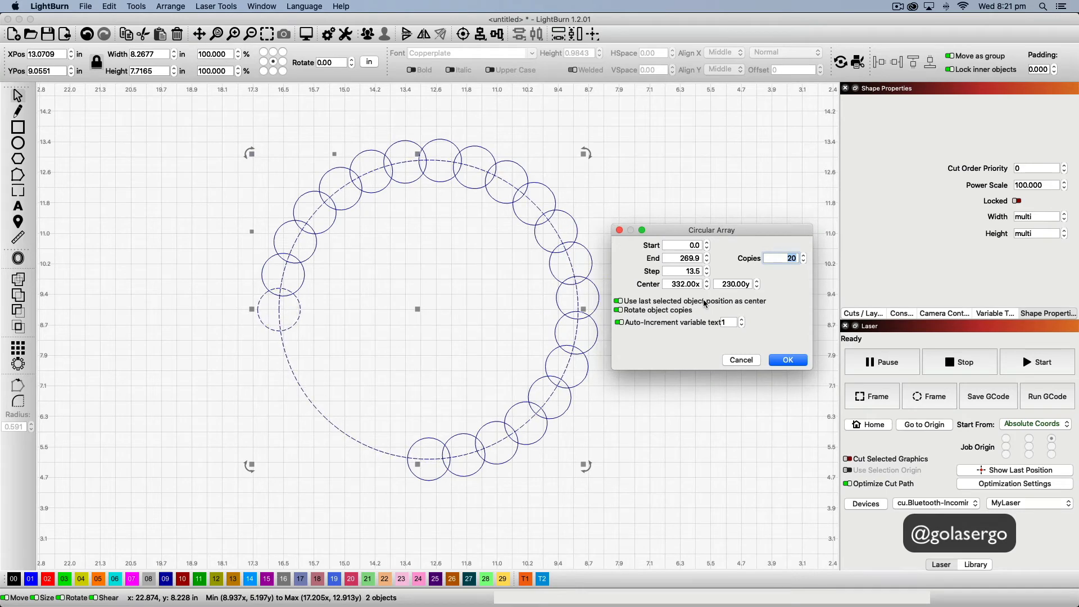
left_click(707, 261)
left_click(706, 256)
left_click(706, 257)
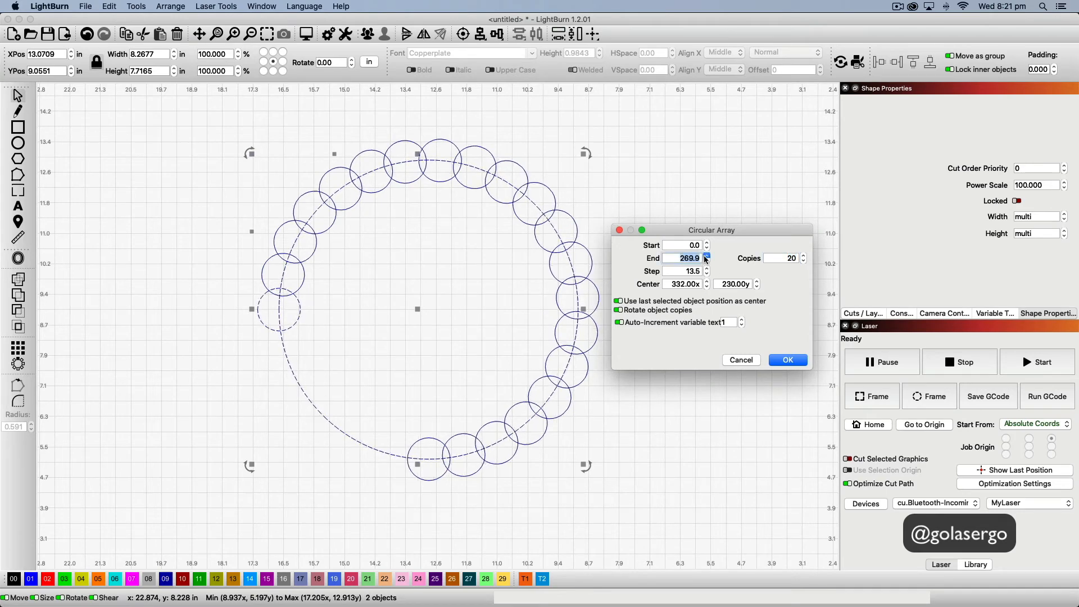
left_click(706, 256)
left_click(707, 256)
left_click(707, 257)
left_click(706, 257)
left_click(706, 257)
left_click(707, 257)
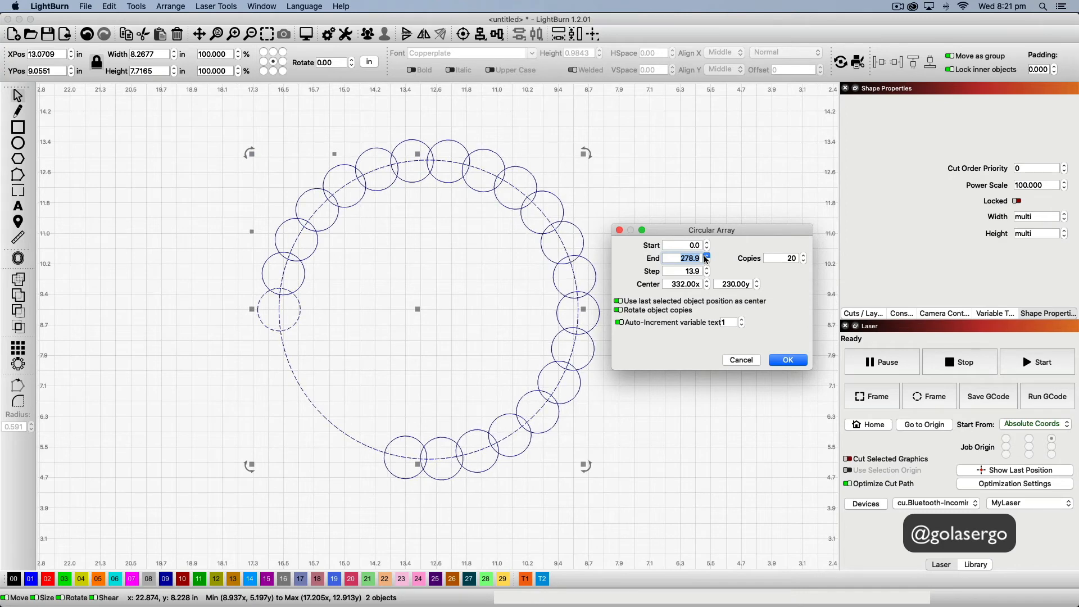
left_click(707, 257)
left_click(706, 257)
left_click(707, 257)
left_click(706, 257)
left_click(706, 257)
left_click(706, 257)
left_click(706, 257)
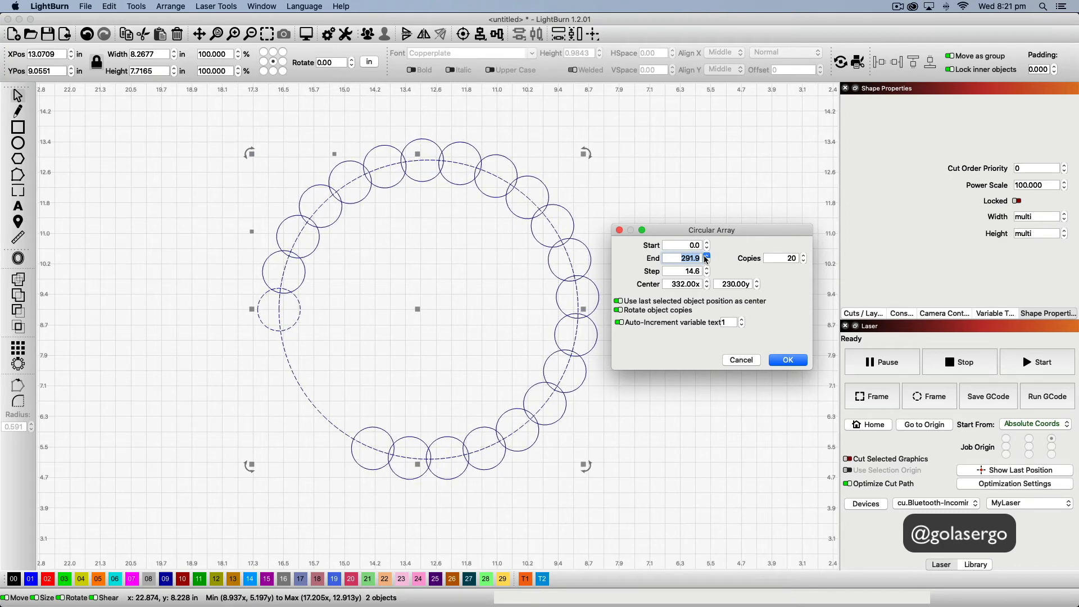
left_click(707, 257)
left_click(707, 257)
left_click(707, 257)
left_click(707, 257)
left_click(706, 257)
left_click(707, 257)
left_click(707, 257)
left_click(707, 257)
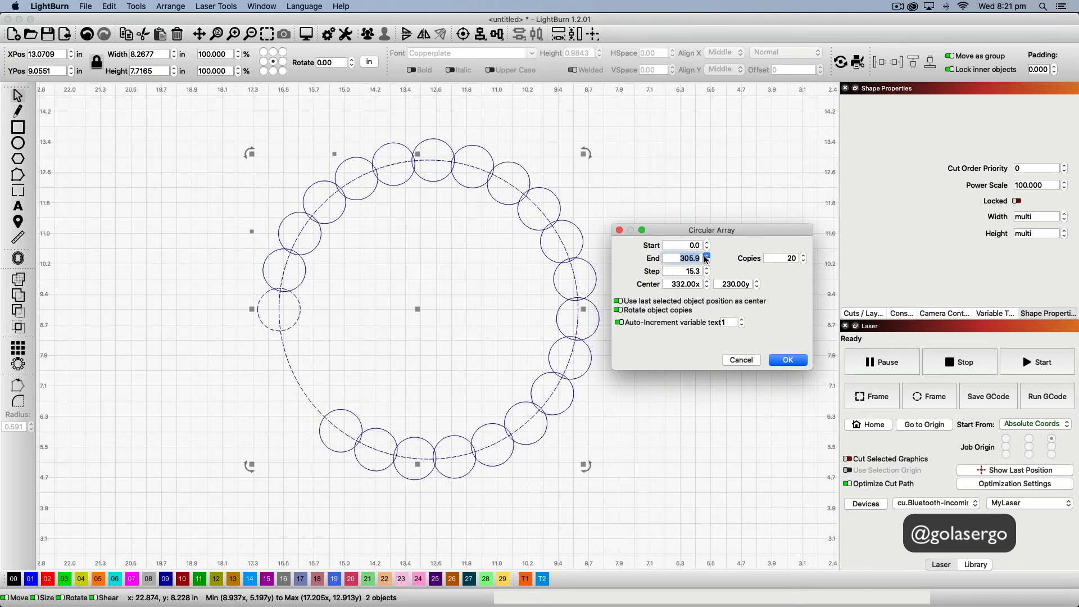
left_click(706, 257)
left_click(706, 257)
left_click(706, 257)
left_click(707, 258)
left_click(706, 256)
left_click(706, 257)
left_click(706, 257)
left_click(707, 257)
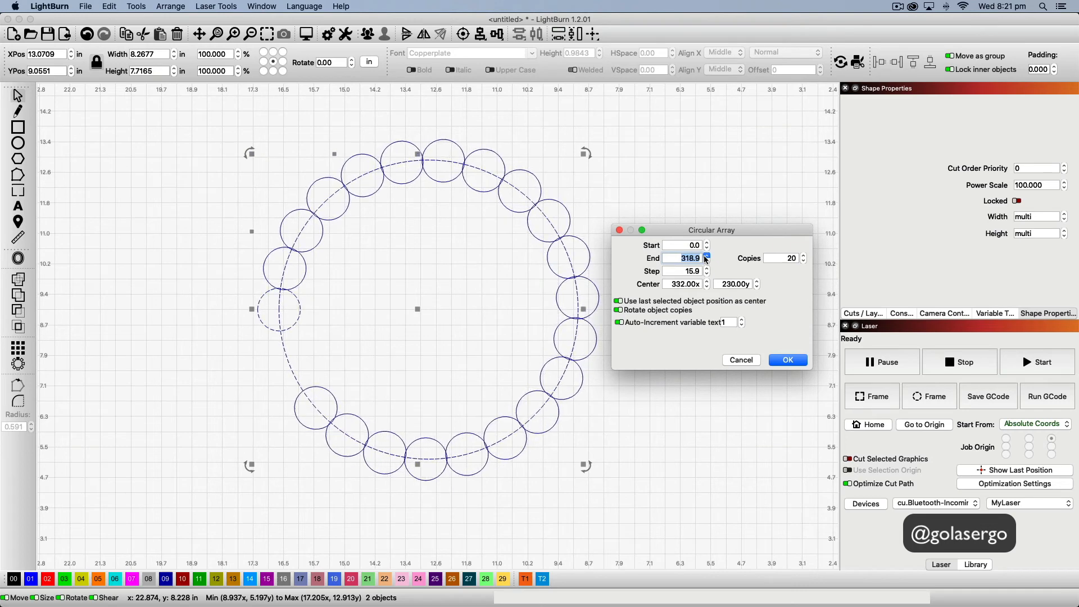
left_click(706, 257)
left_click(707, 257)
left_click(707, 256)
left_click(707, 257)
left_click(707, 257)
left_click(706, 257)
left_click(707, 257)
left_click(706, 257)
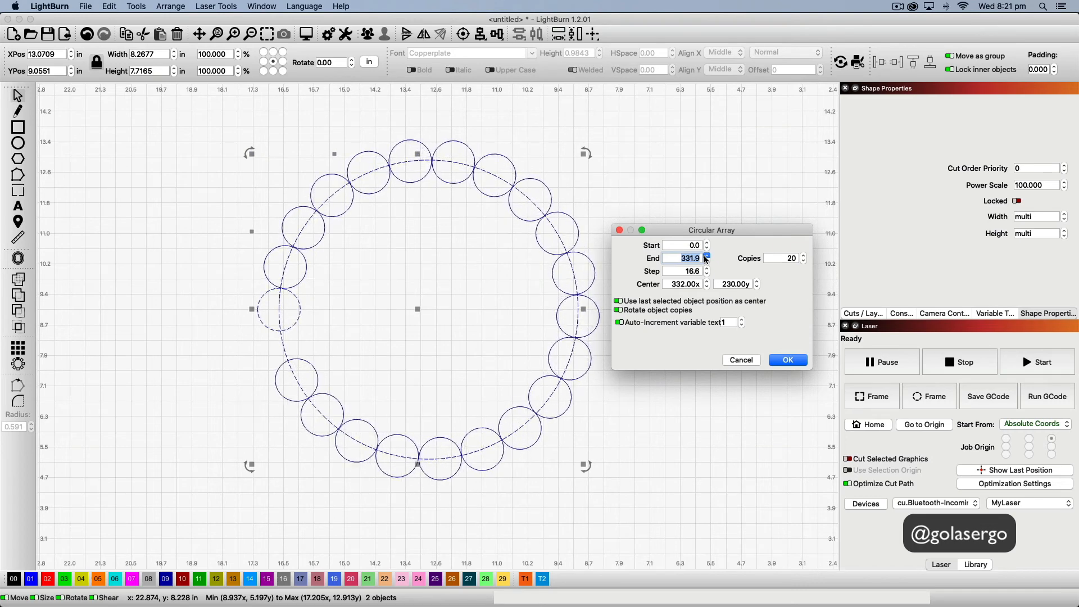
left_click(706, 257)
left_click(706, 257)
left_click(706, 257)
left_click(707, 257)
left_click(706, 257)
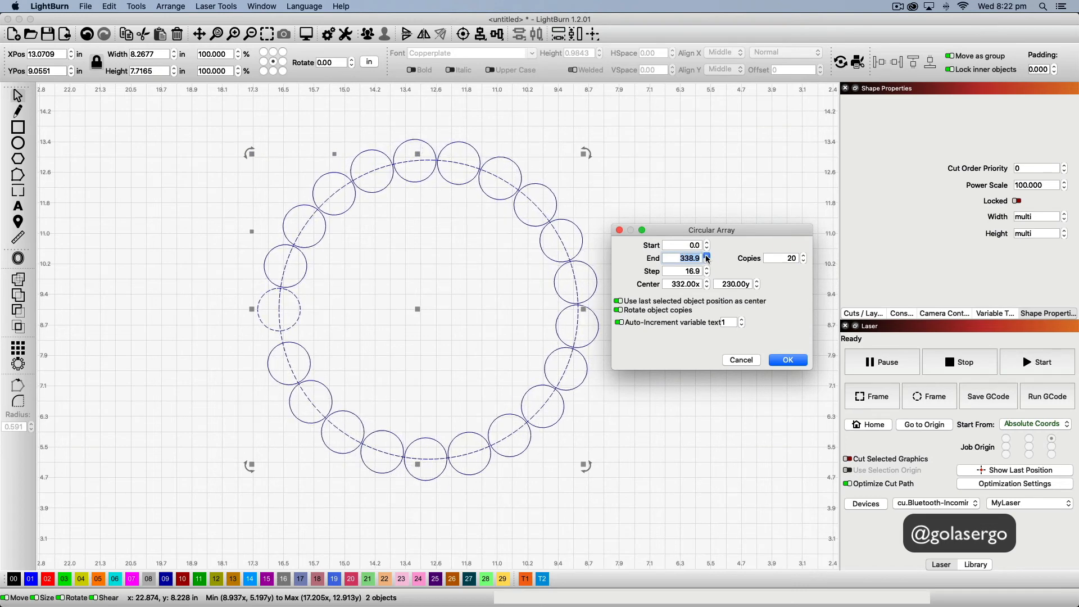
left_click(707, 257)
left_click(706, 257)
left_click(706, 256)
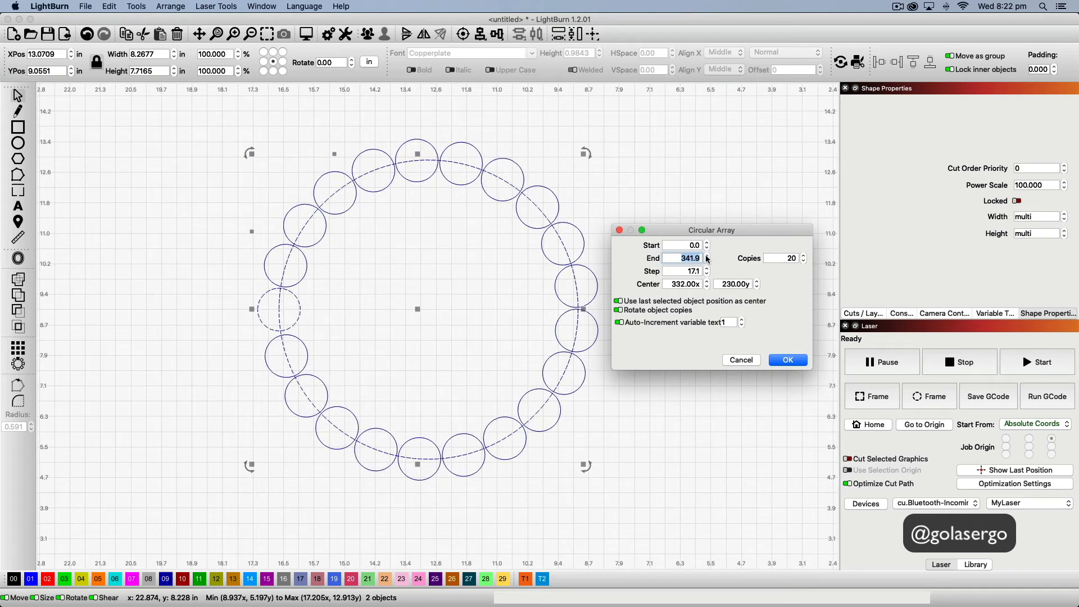
left_click(706, 257)
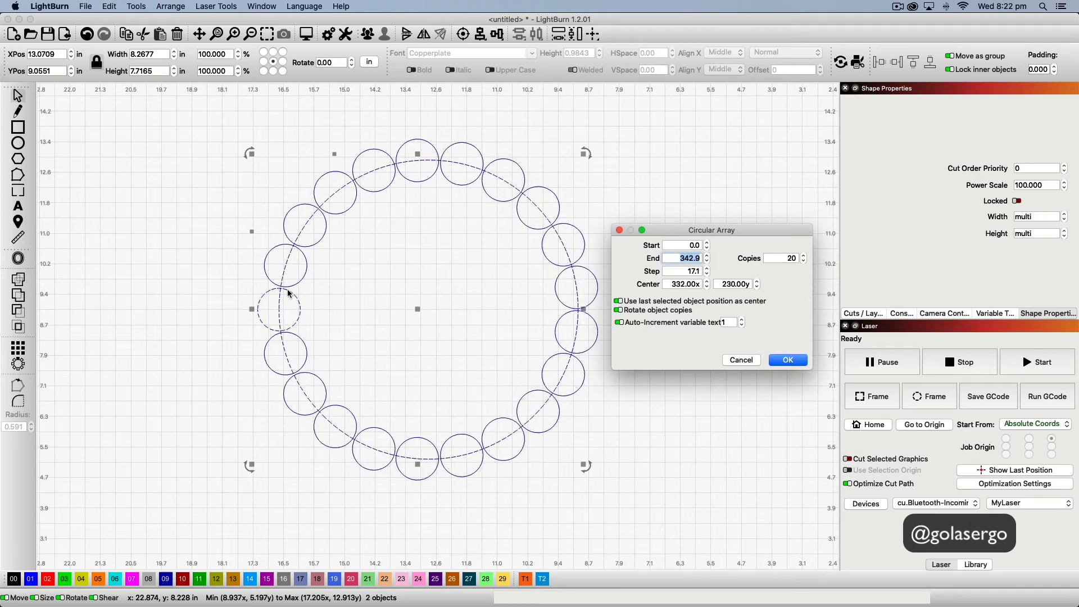
- Raise the circular array to 24 copies with an end angle of 345.9 degrees and create it
left_click(804, 257)
left_click(805, 257)
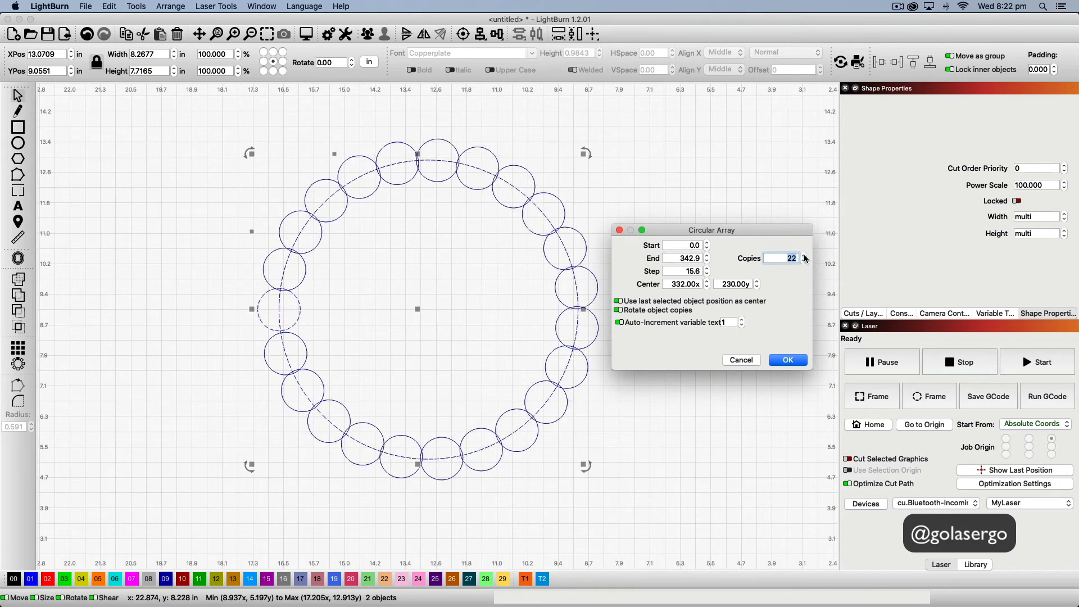
left_click(805, 257)
left_click(805, 257)
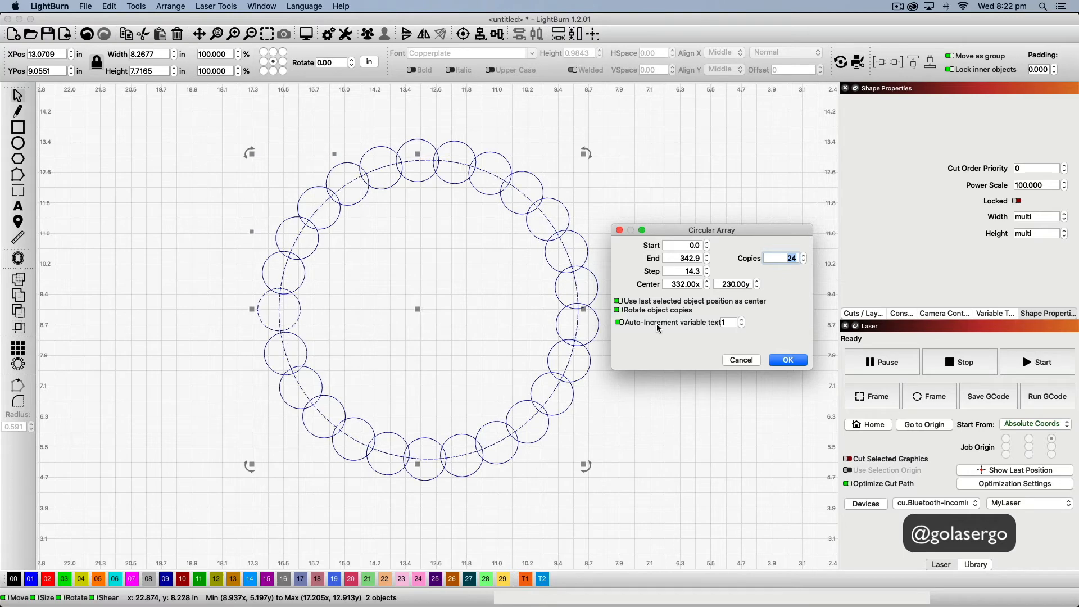
left_click(707, 257)
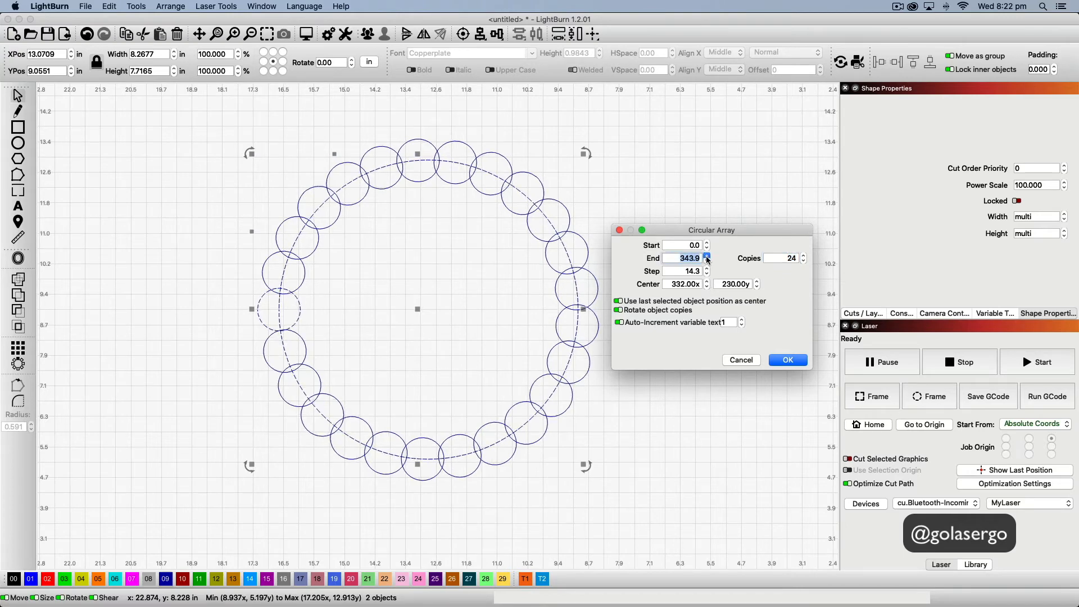
left_click(707, 257)
left_click(707, 257)
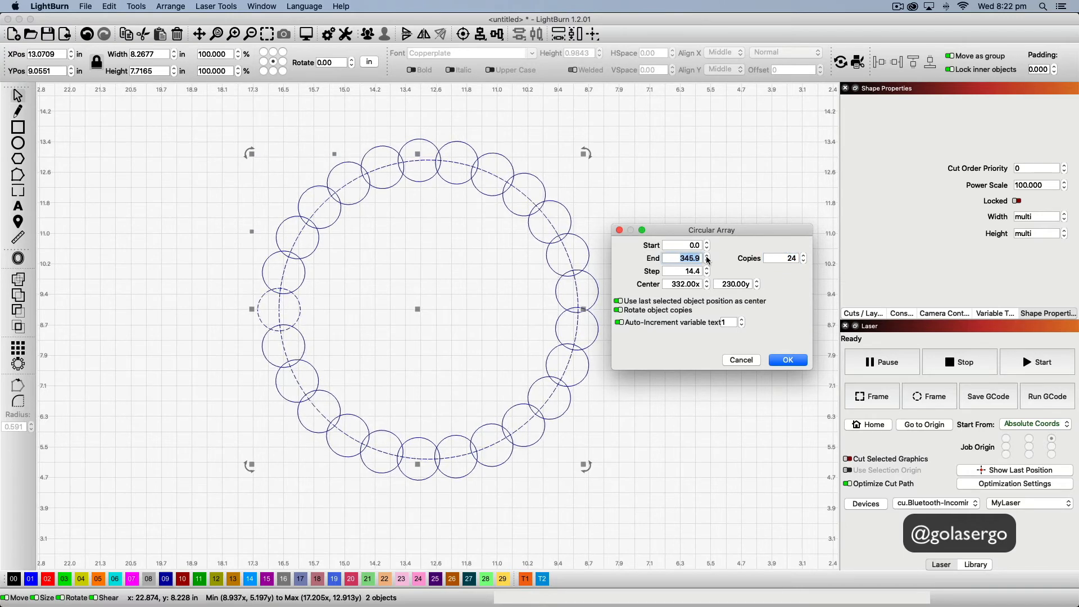
left_click(789, 361)
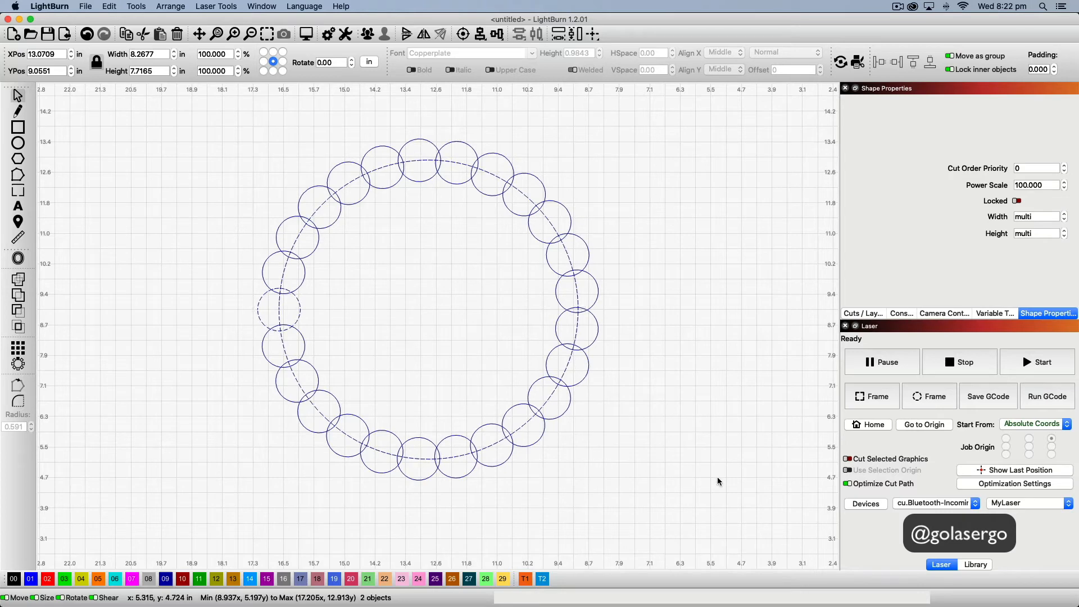
- Combine the large circle and all the small circles into one scalloped outline with Boolean Union
left_click_drag(718, 477, 123, 116)
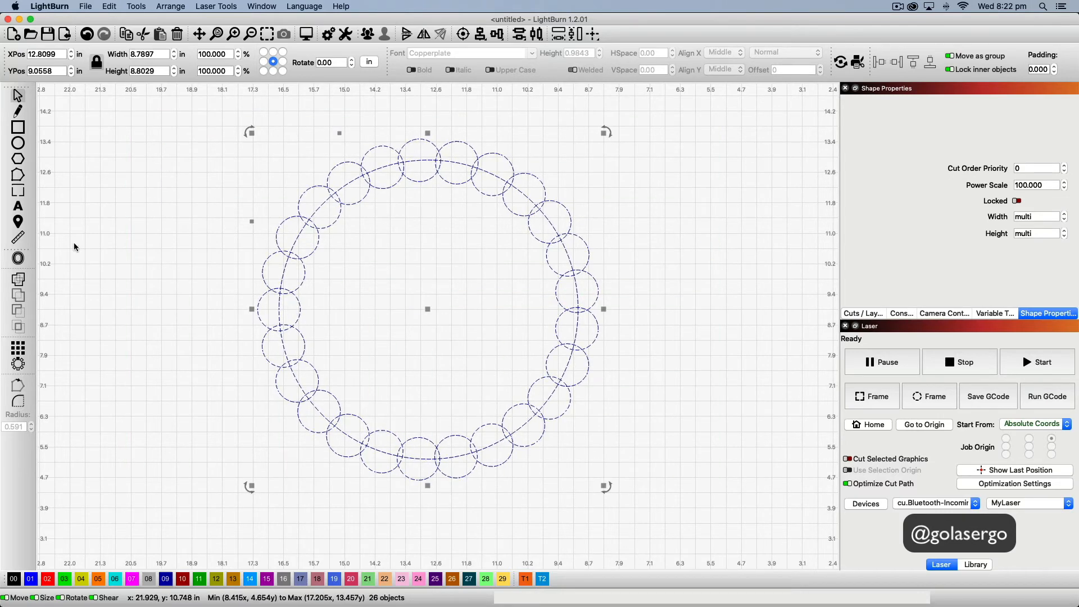
left_click(18, 279)
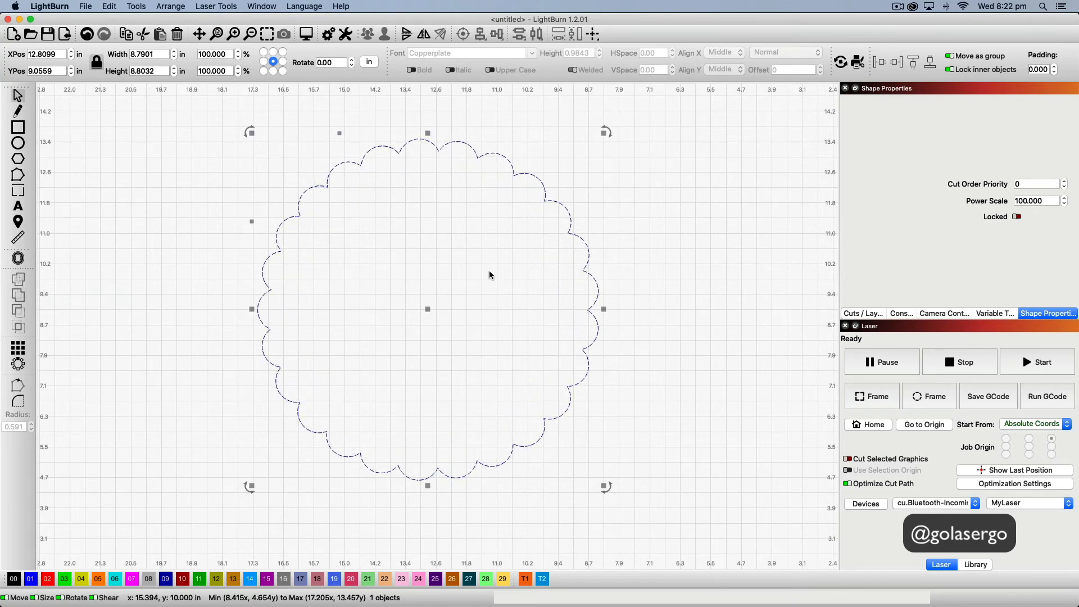
left_click(696, 293)
- Draw a small circular hanging hole just inside the scalloped tag's upper edge and select both shapes
left_click(18, 143)
left_click_drag(419, 162, 450, 192)
key("Escape")
key("super+a")
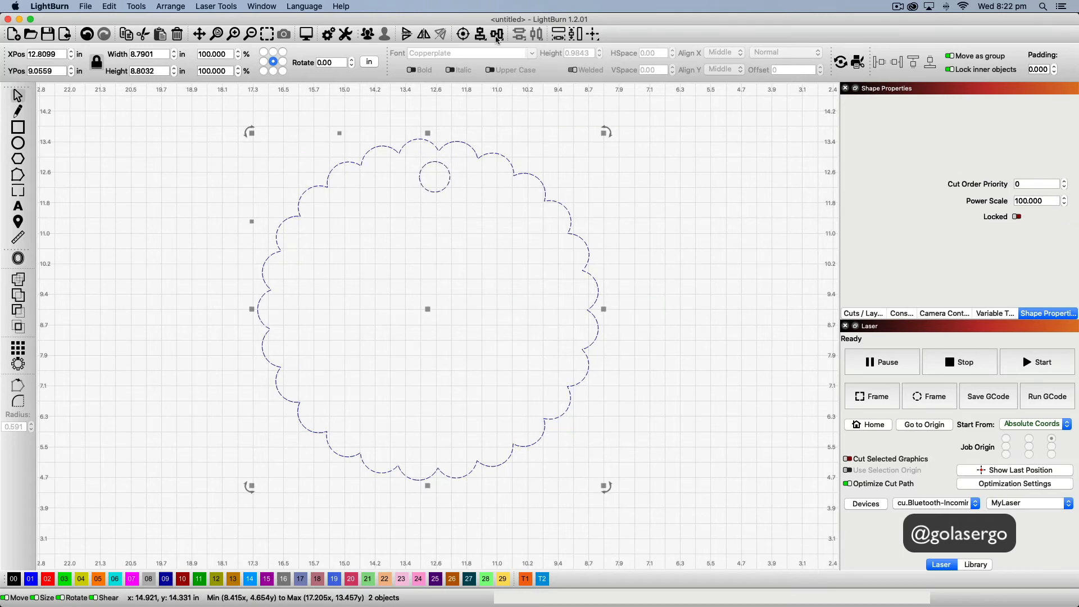
right_click(481, 172)
left_click(530, 234)
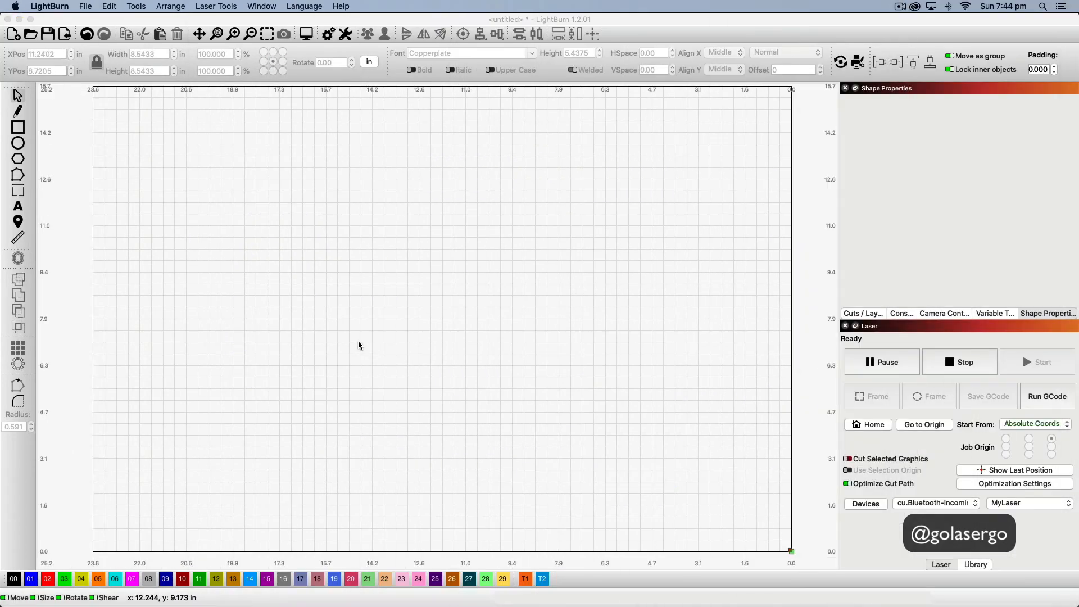
- On the empty workspace, draw a circle about 8.58 in in diameter and a hexagon about 4.17 in wide beside its upper-left edge
left_click(20, 145)
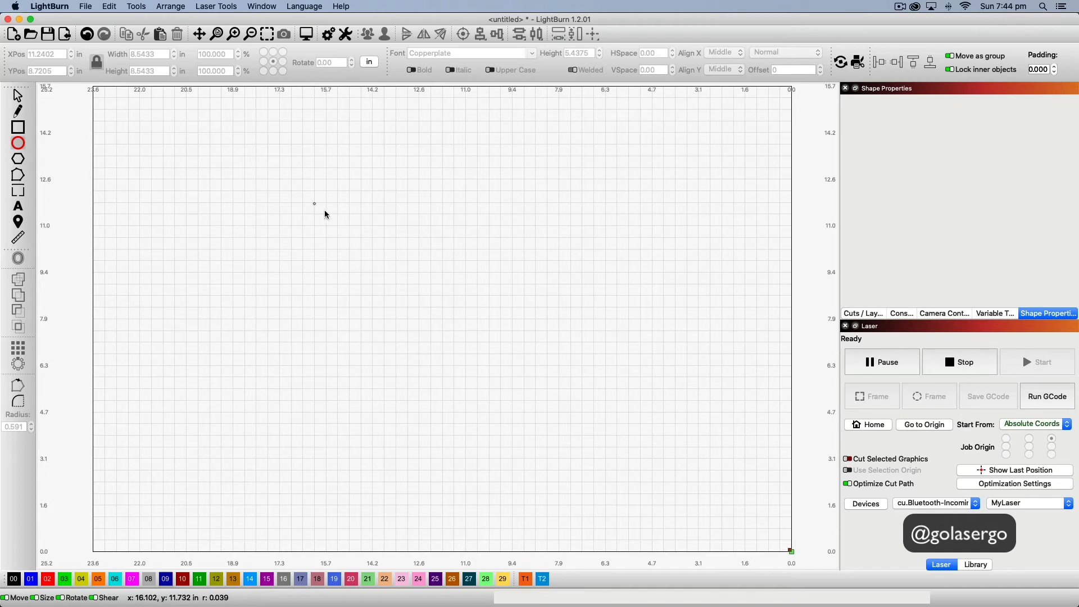
left_click_drag(315, 203, 558, 454)
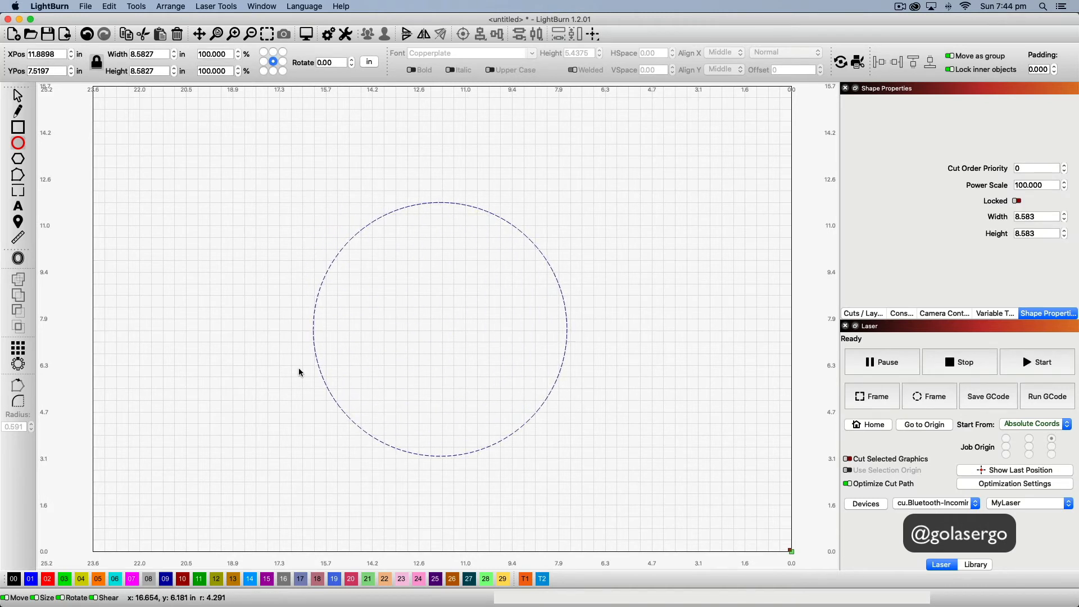
left_click(19, 160)
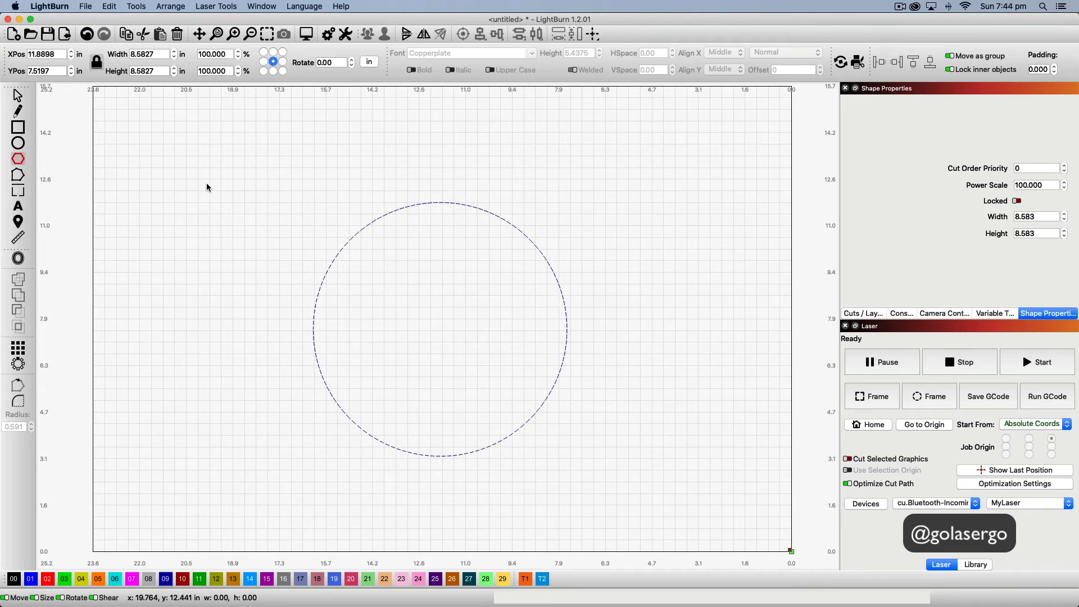
left_click_drag(208, 187, 330, 296)
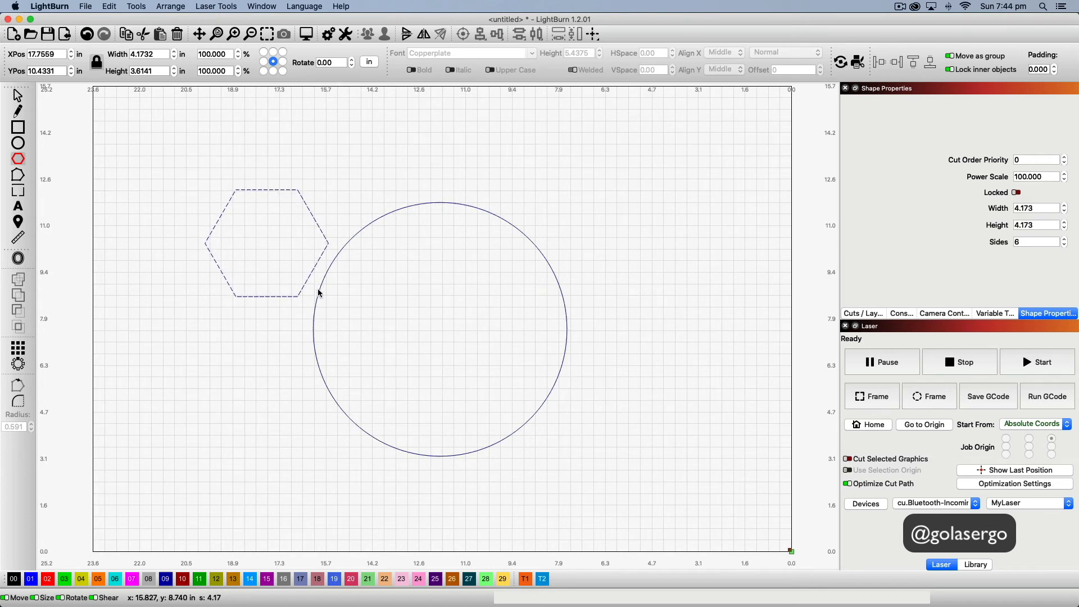
- Reduce the hexagon to 3 sides and scale the resulting triangle down to about 2.14 in wide
left_click(1064, 245)
left_click(1065, 246)
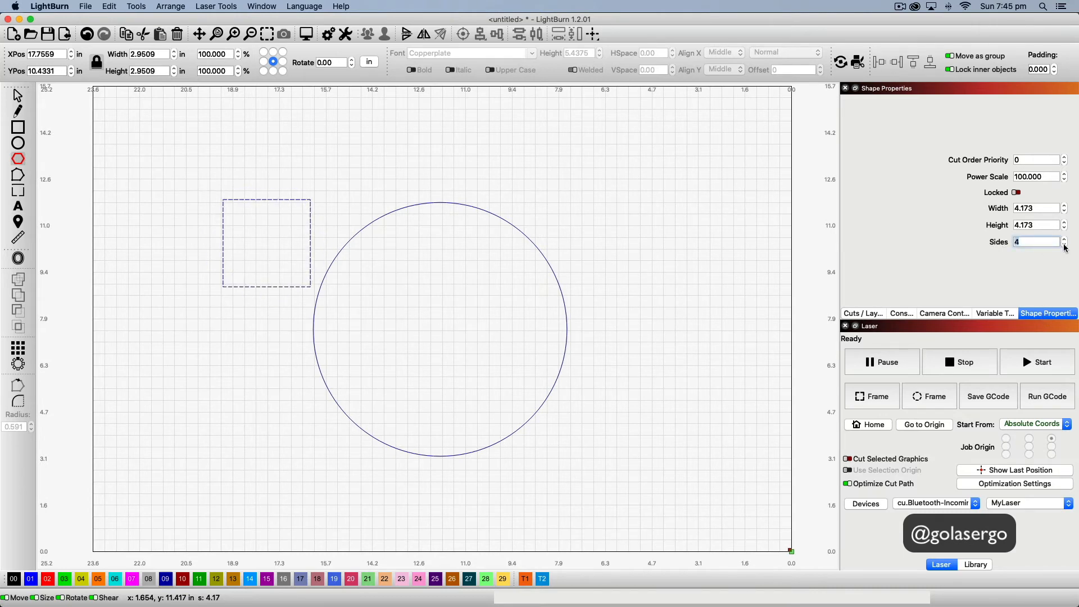
left_click(1065, 246)
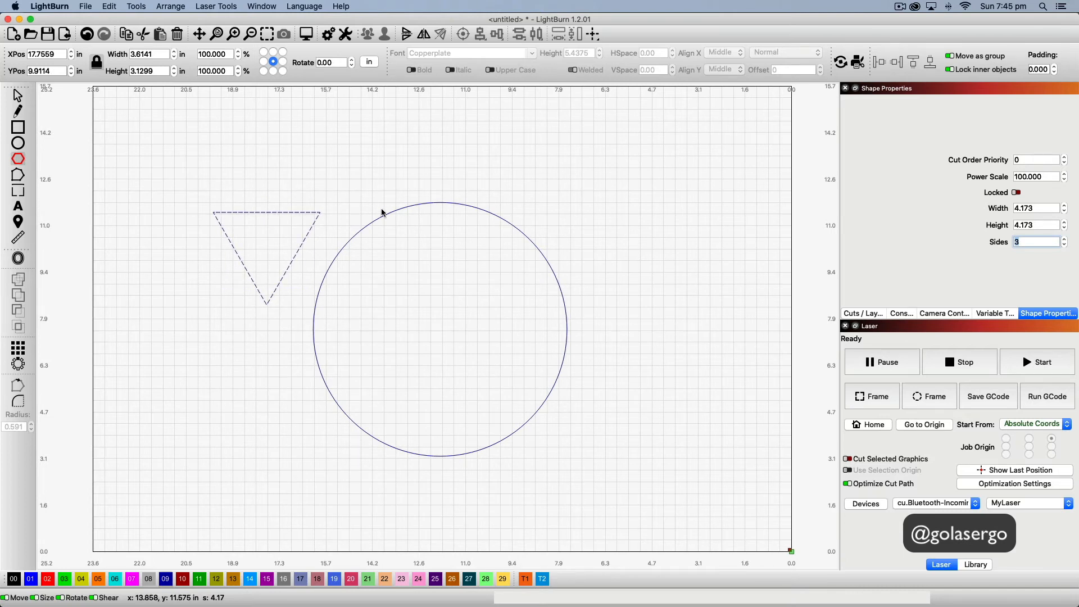
left_click(25, 97)
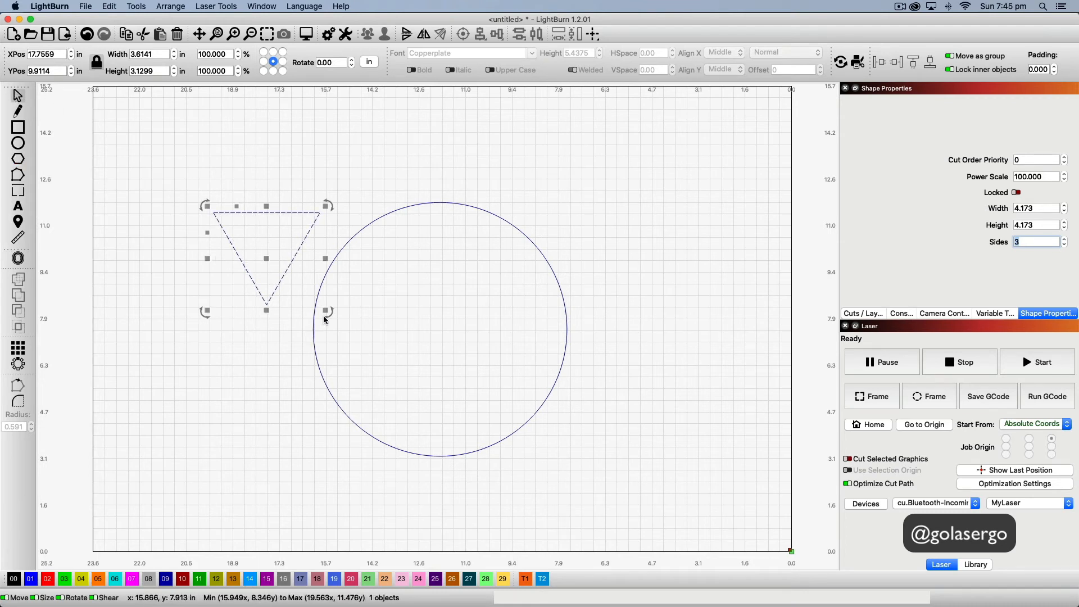
left_click_drag(325, 313, 270, 278)
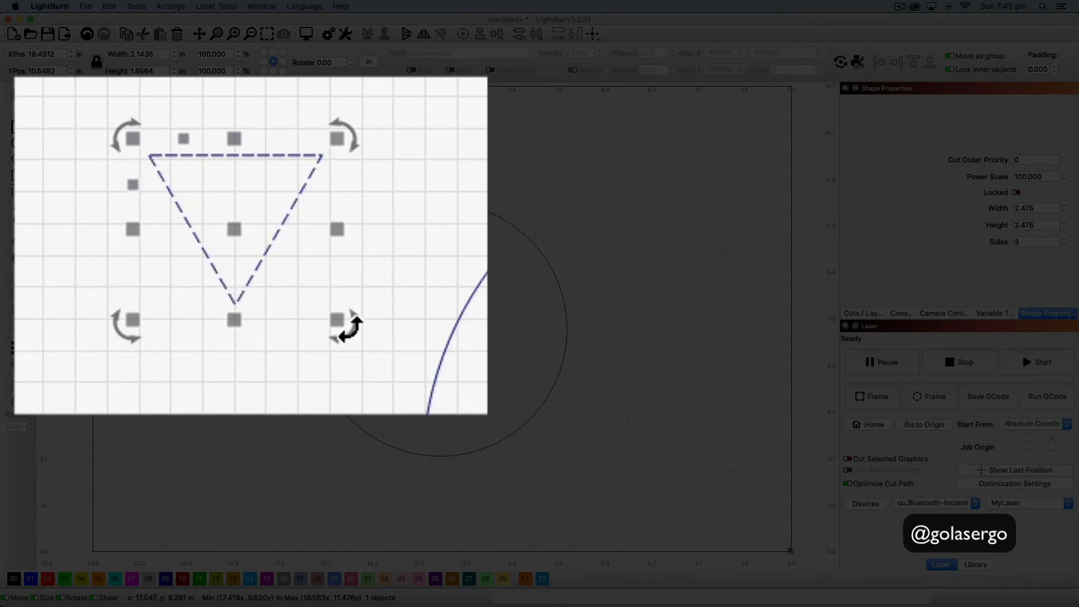
- Rotate the triangle so one corner points left, and centre it on the large circle's left edge
left_click(349, 334)
left_click_drag(359, 319, 304, 278)
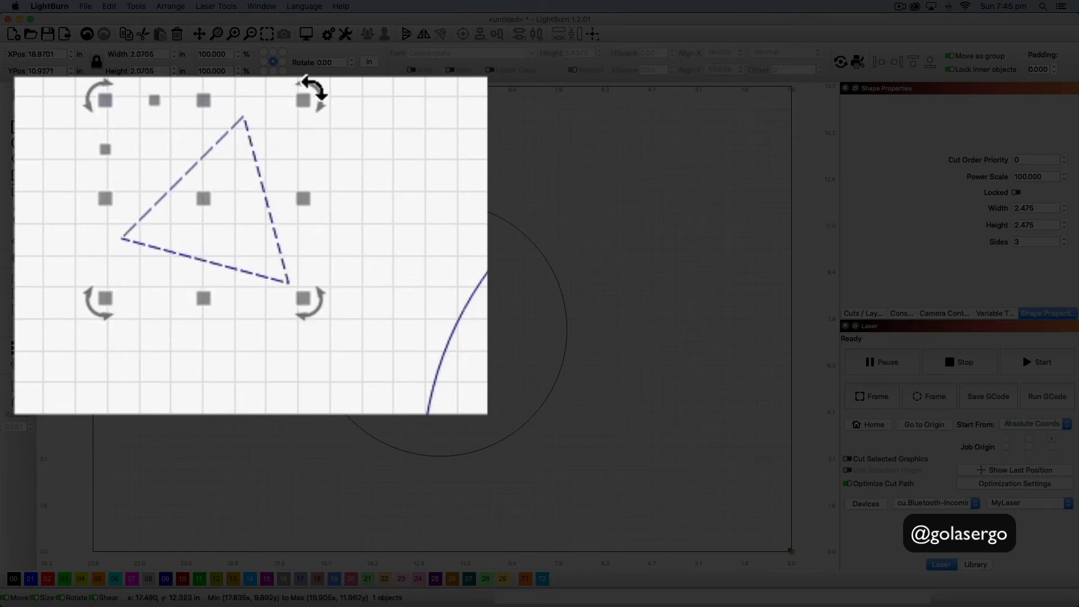
left_click_drag(308, 92, 319, 125)
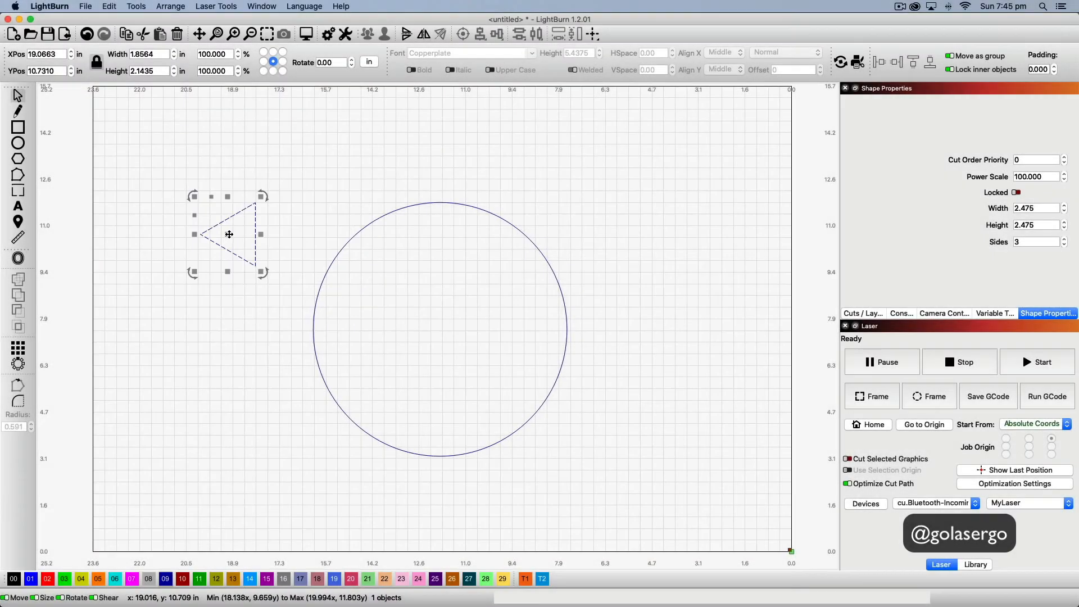
left_click_drag(229, 234, 315, 330)
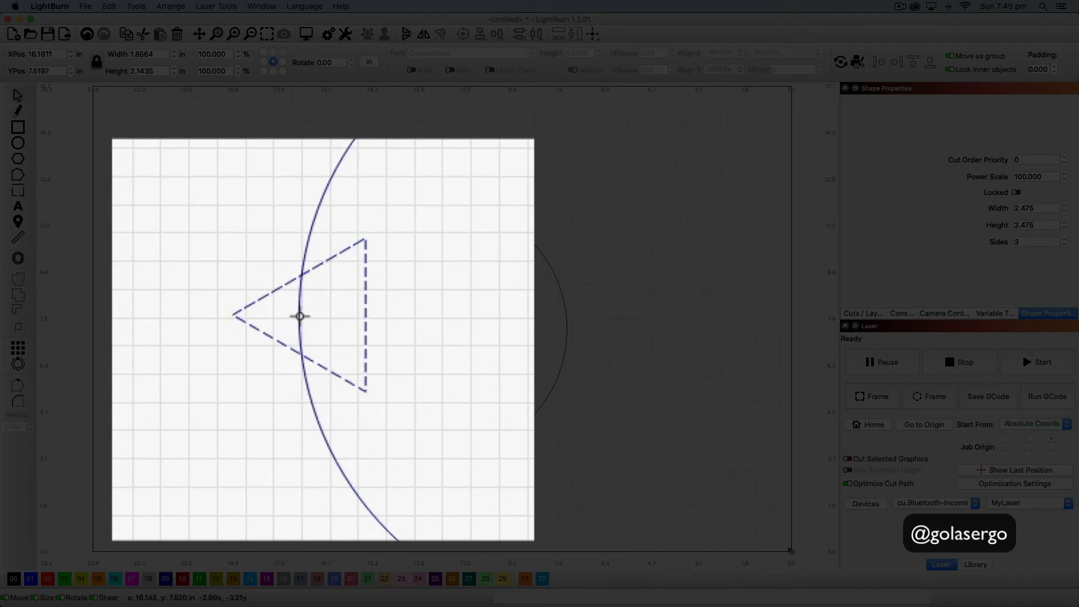
mouse_move(302, 315)
left_mouse_down()
mouse_move(304, 294)
mouse_move(298, 327)
mouse_move(300, 317)
mouse_move(313, 330)
left_mouse_up()
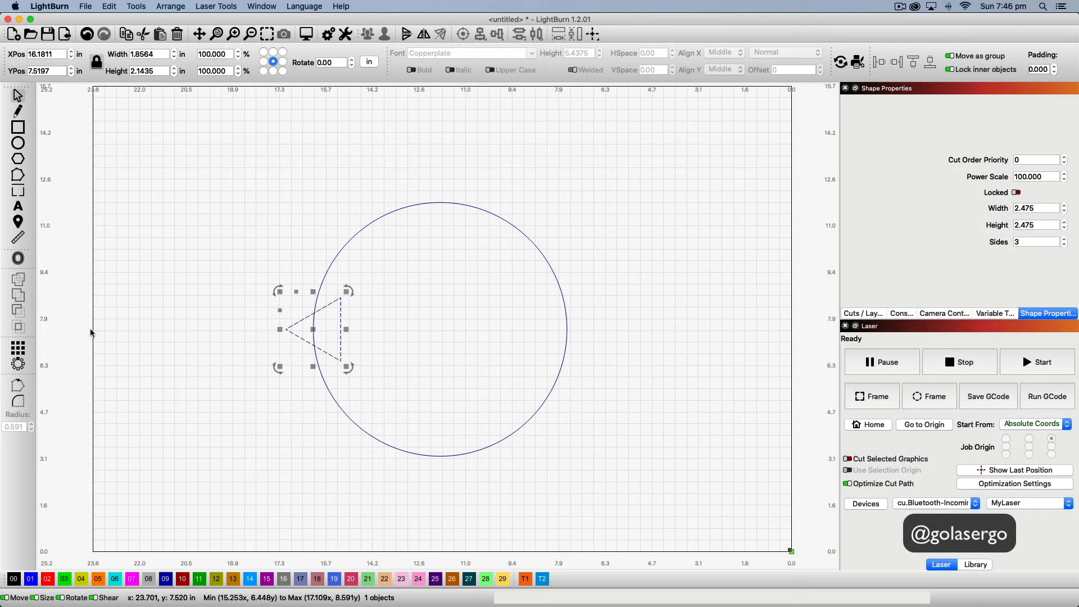
- Set up a circular array of the triangle around the large circle's centre with 22 copies
left_click(18, 365)
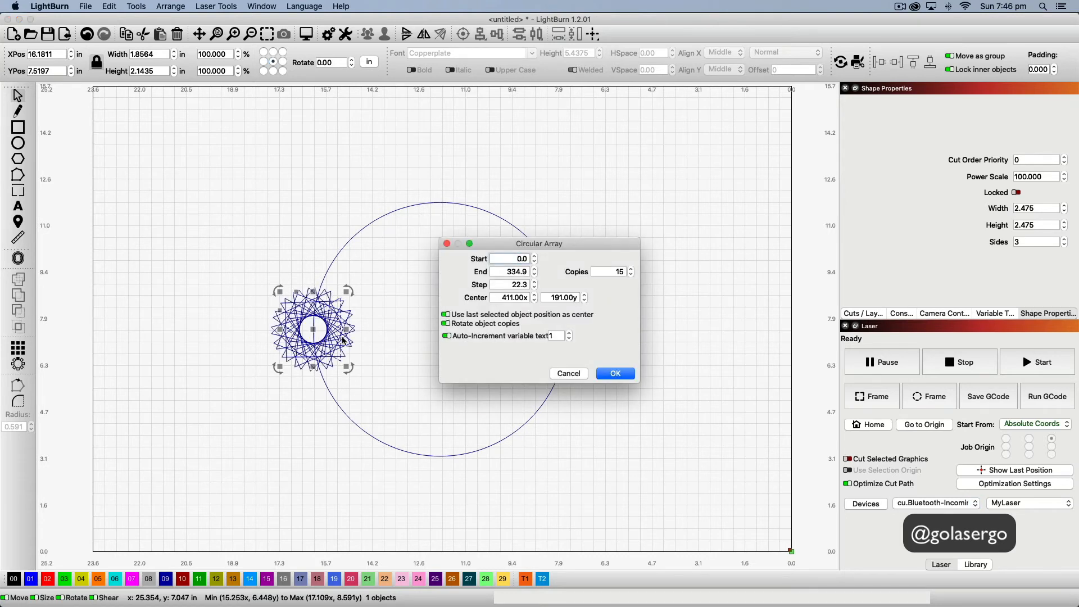
left_click(573, 375)
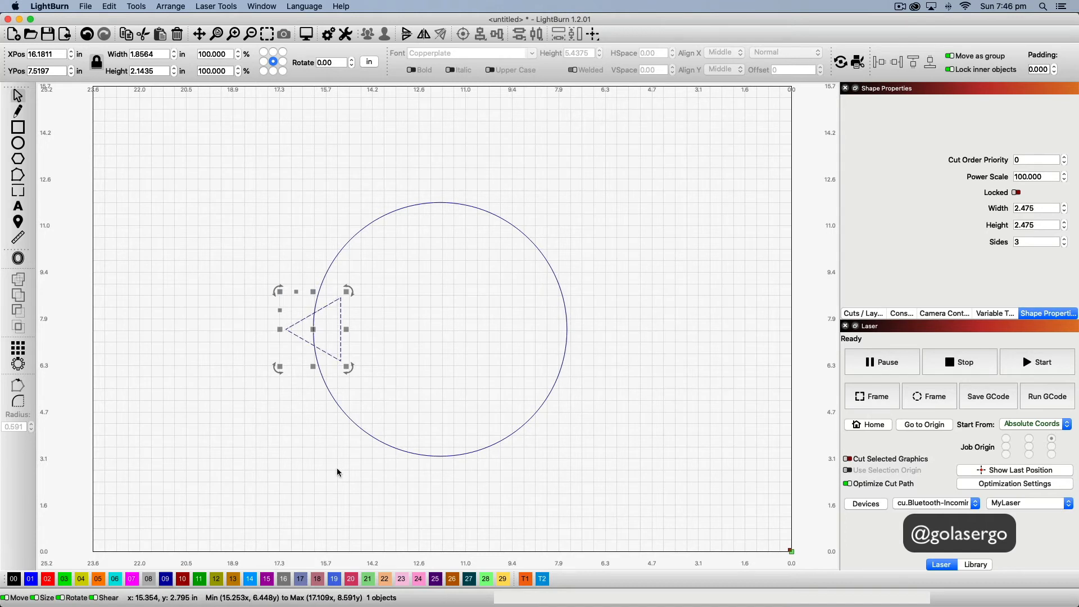
left_click(376, 441, "shift")
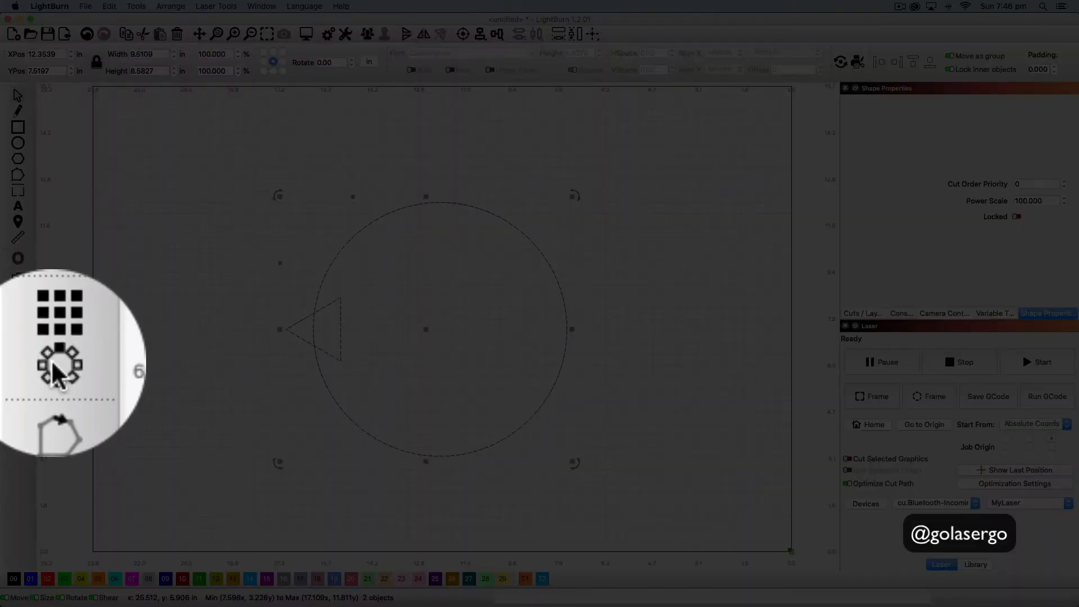
left_click(18, 363)
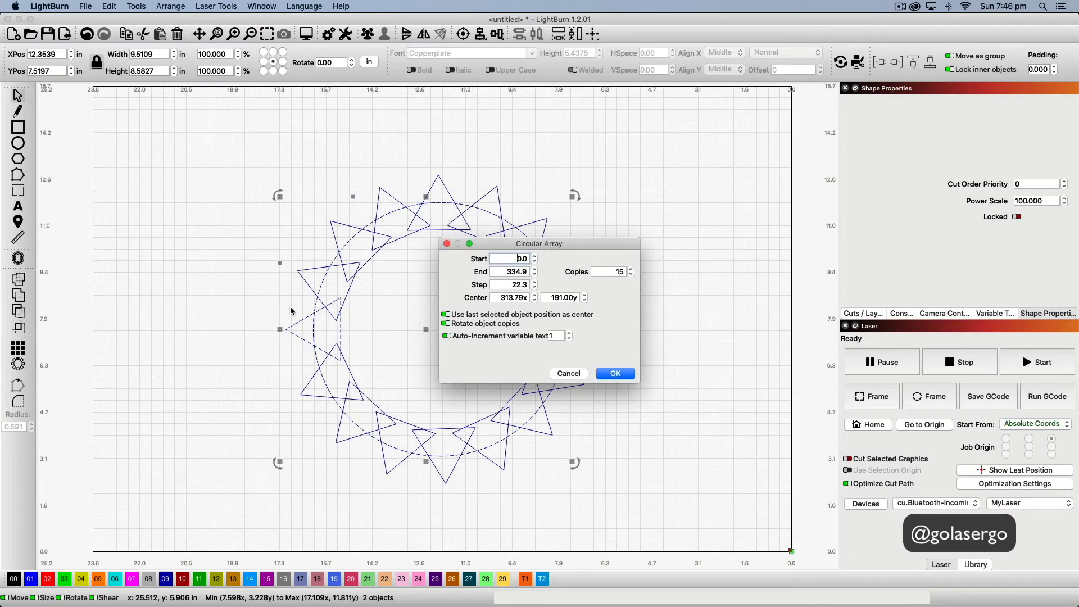
left_click_drag(601, 243, 729, 249)
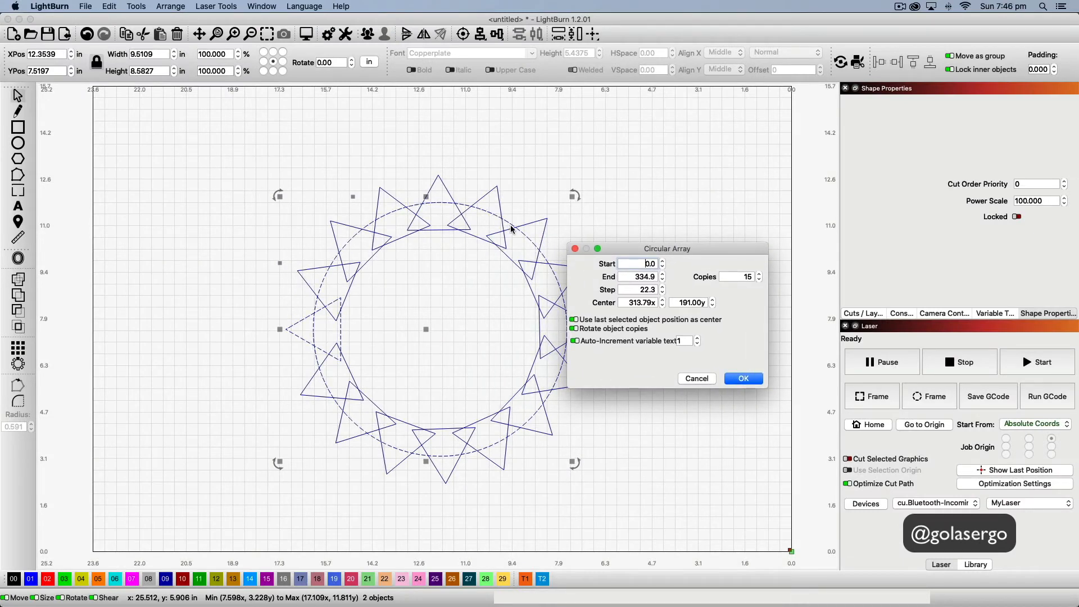
left_click(760, 275)
left_click(760, 275)
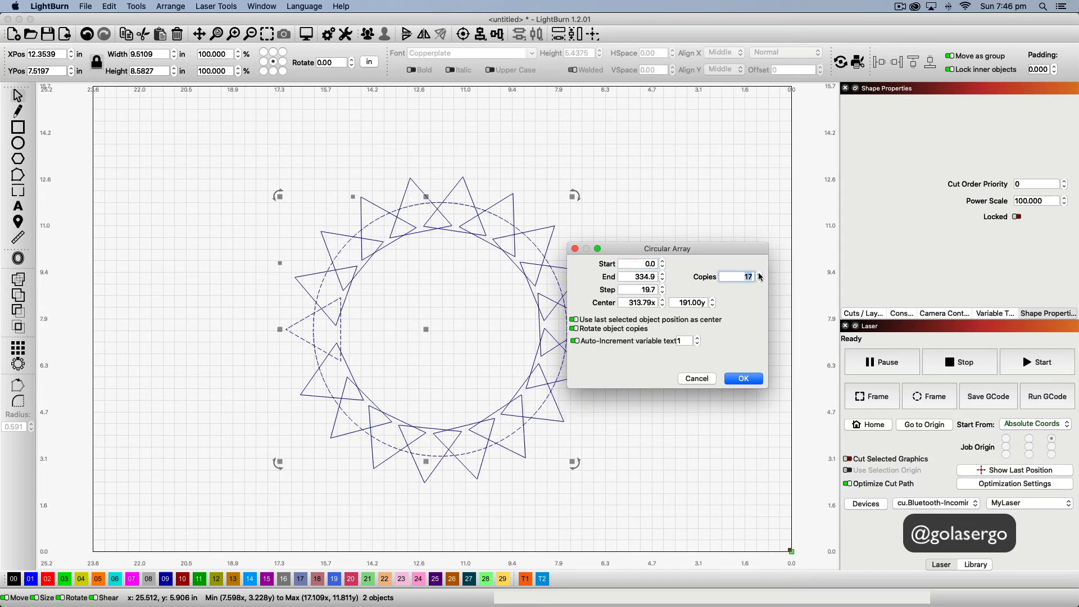
left_click(760, 275)
left_click(759, 275)
left_click(760, 276)
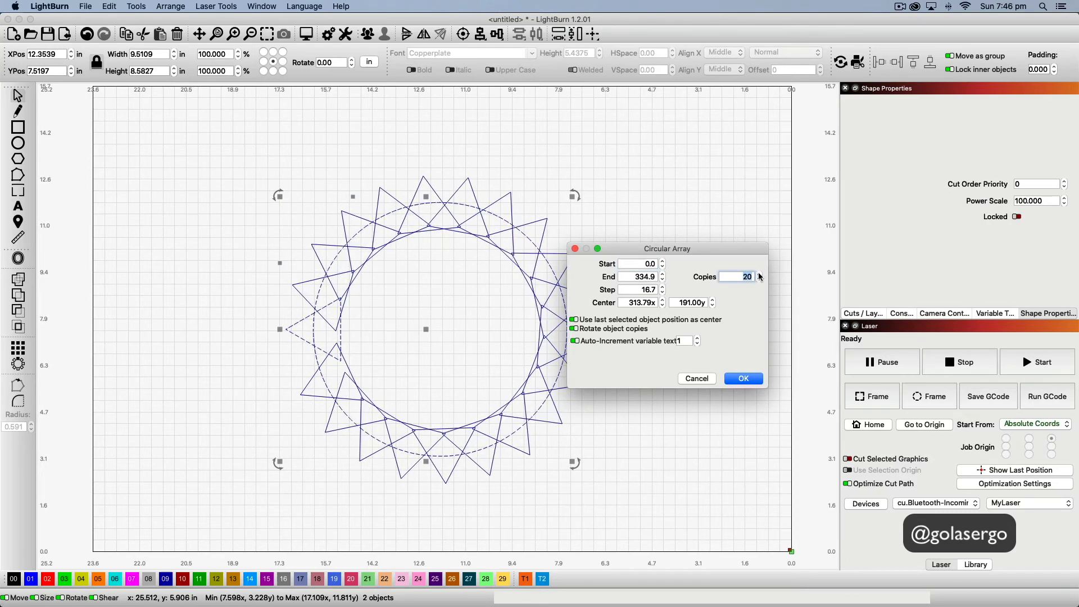
left_click(759, 275)
left_click(759, 275)
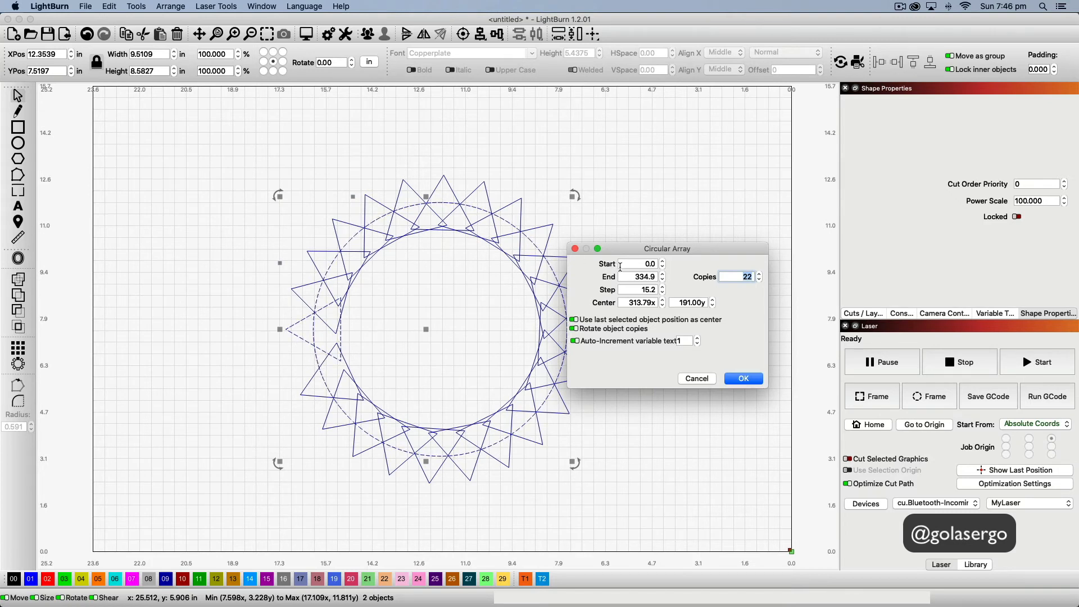
- Set the triangle array's end angle to 343.9 degrees and create the array
left_click(664, 282)
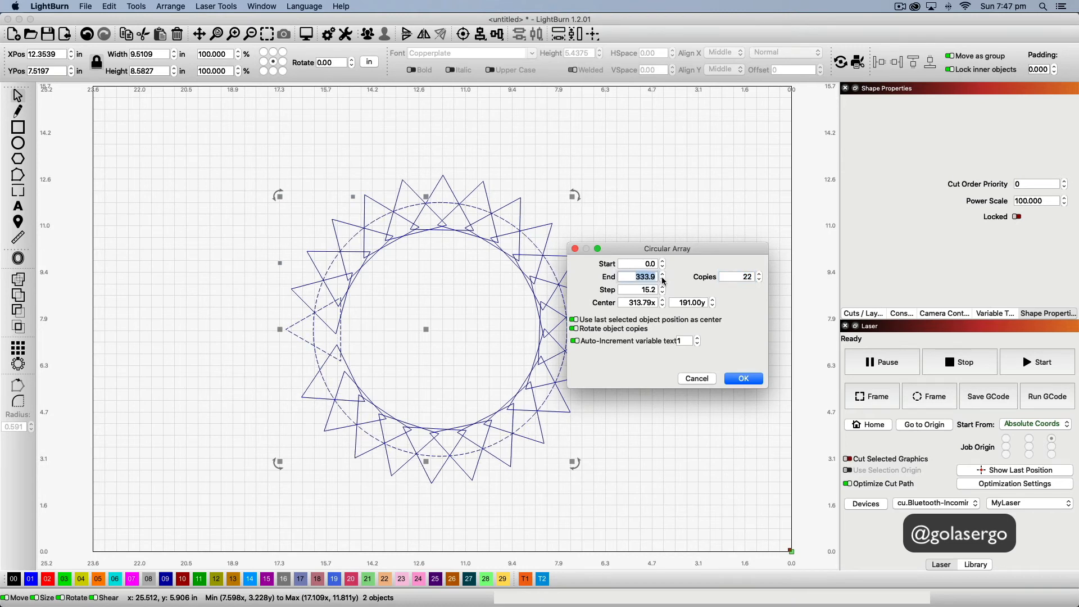
left_click(664, 274)
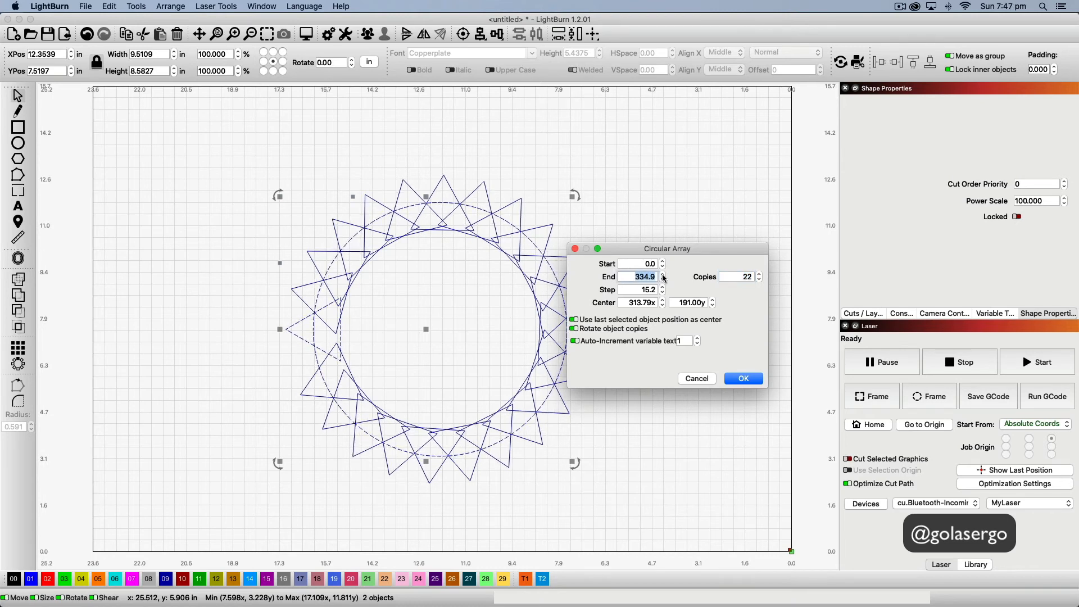
left_click(663, 275)
left_click(664, 275)
left_click(664, 274)
left_click(664, 275)
left_click(664, 275)
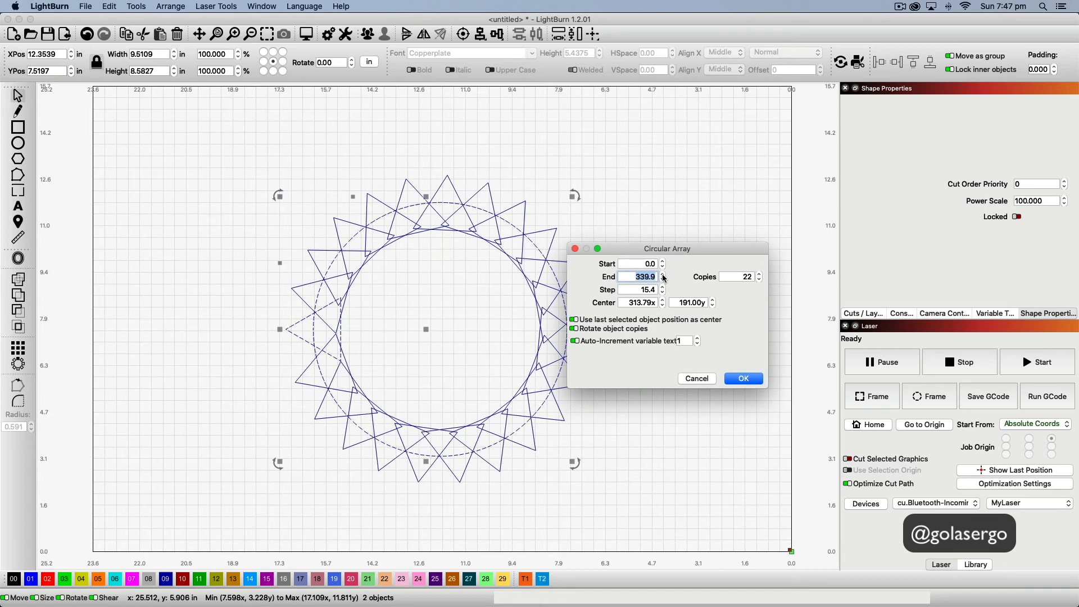
left_click(664, 275)
left_click(663, 276)
left_click(664, 275)
left_click(664, 275)
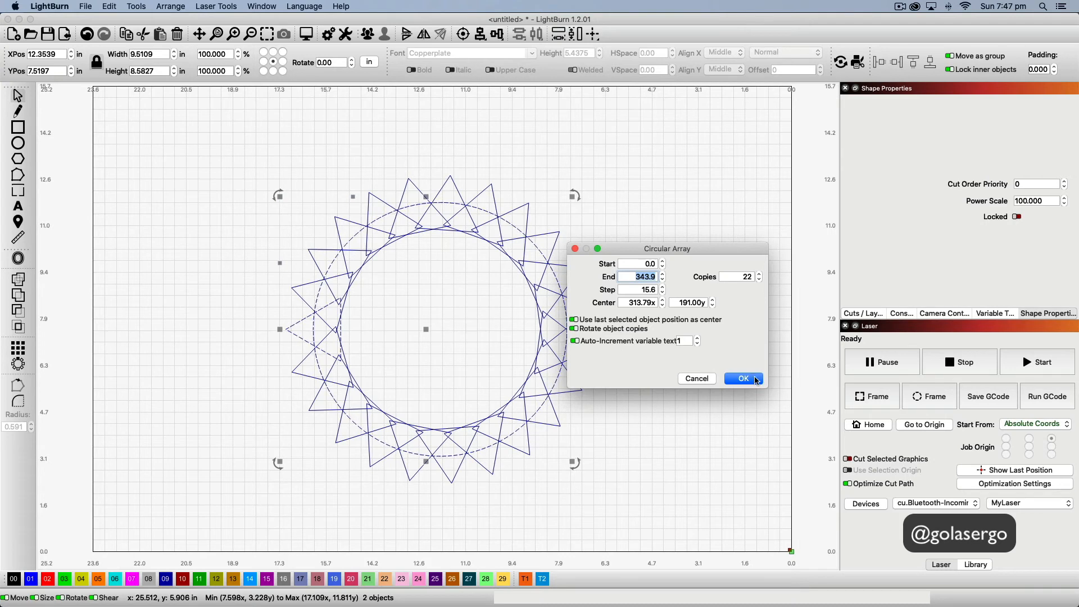
left_click(753, 379)
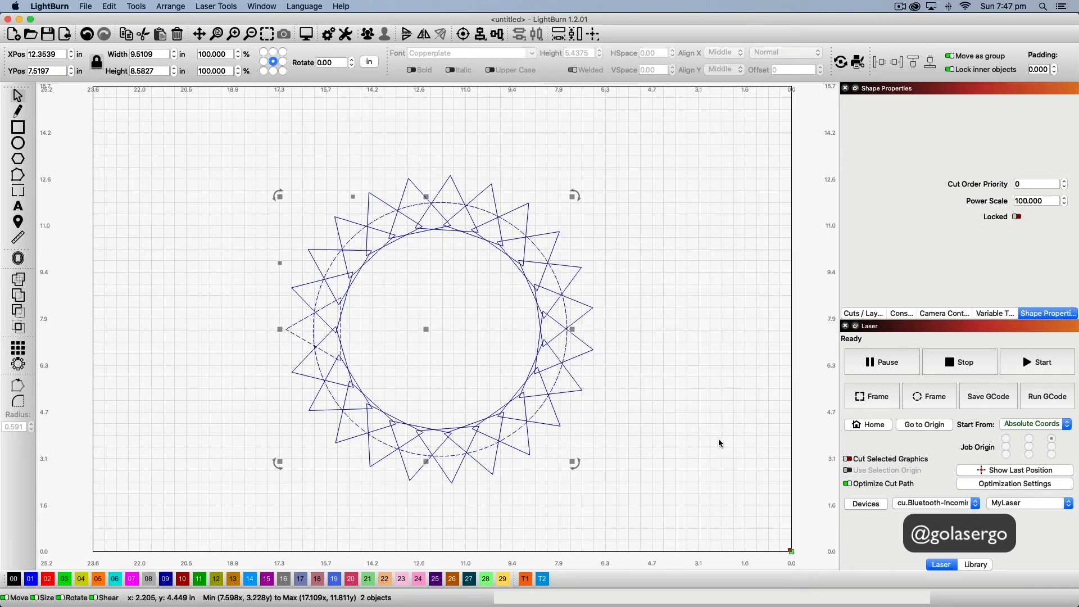
- Weld the large circle and all the triangles into one spiked tag outline
left_click_drag(732, 469, 225, 170)
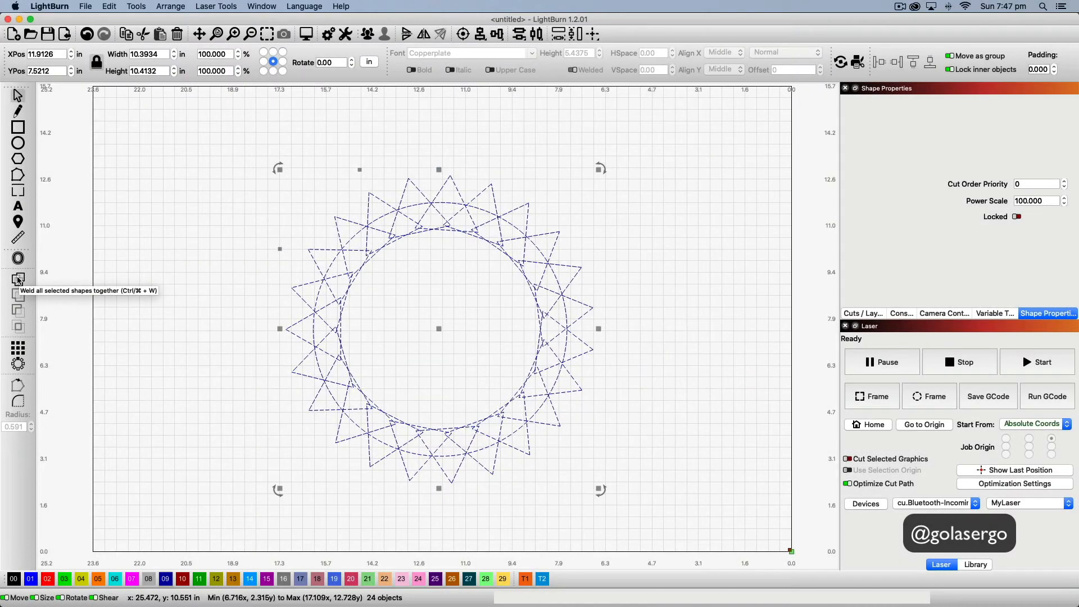
left_click(18, 280)
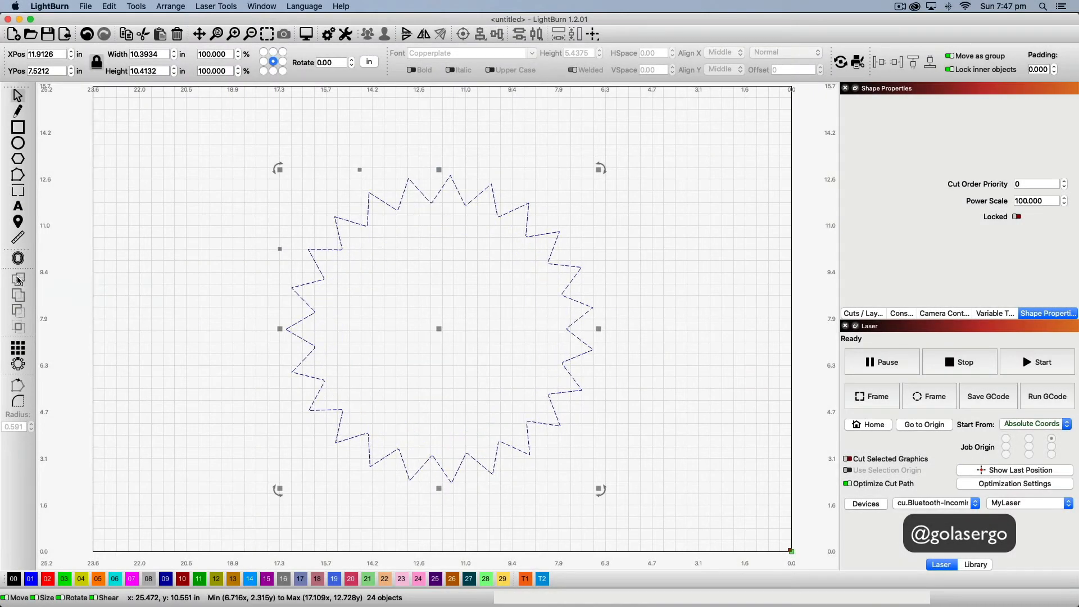
left_click(662, 224)
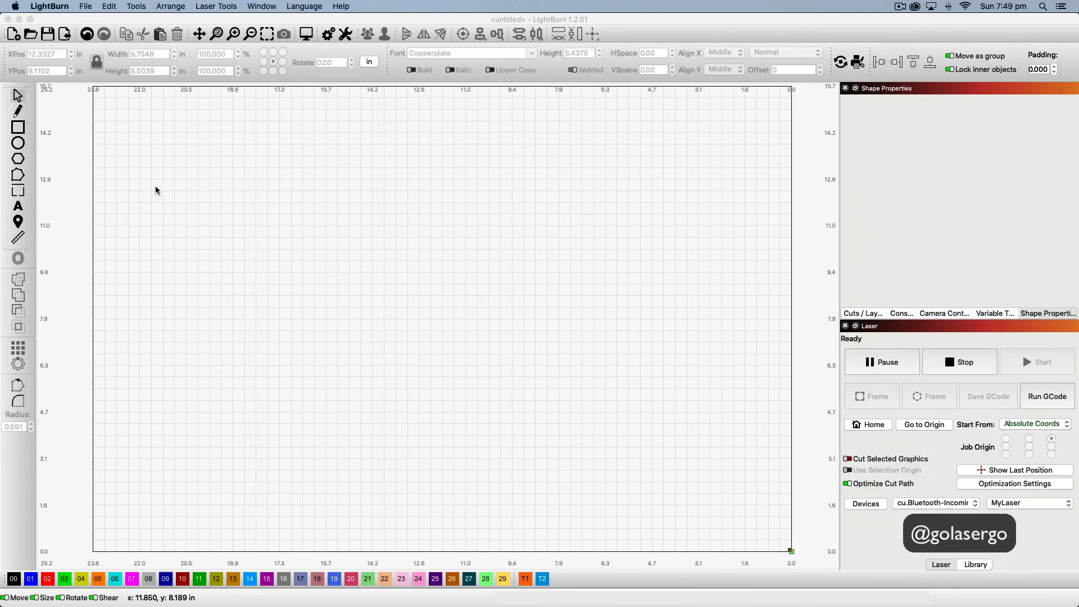
- On the empty workspace, draw a circle about 8.66 in in diameter and another about 1.73 in beside its upper-left edge
left_click(19, 144)
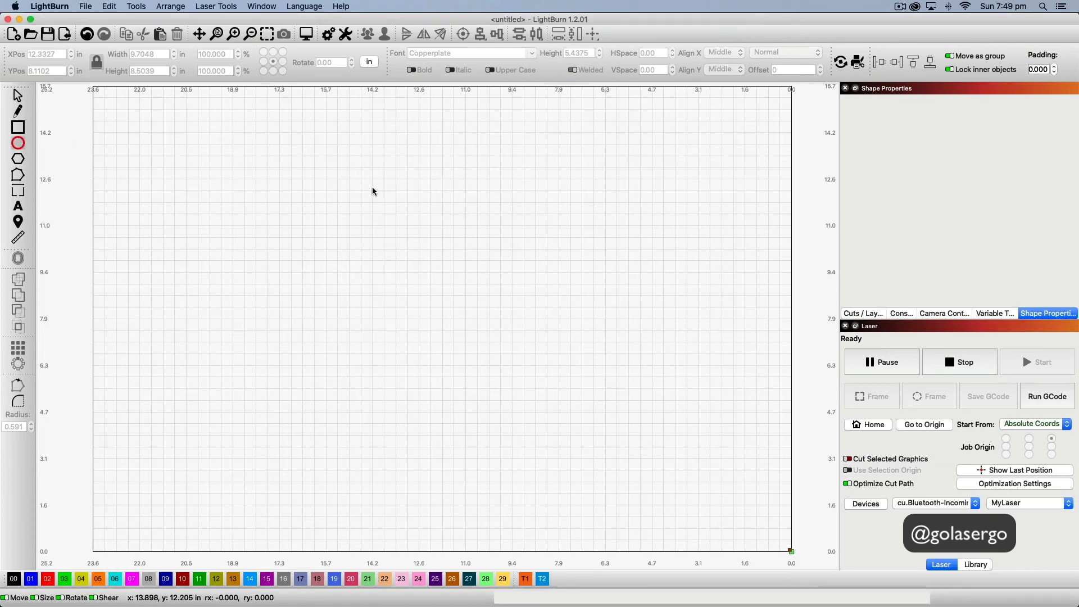
left_click_drag(324, 177, 574, 433)
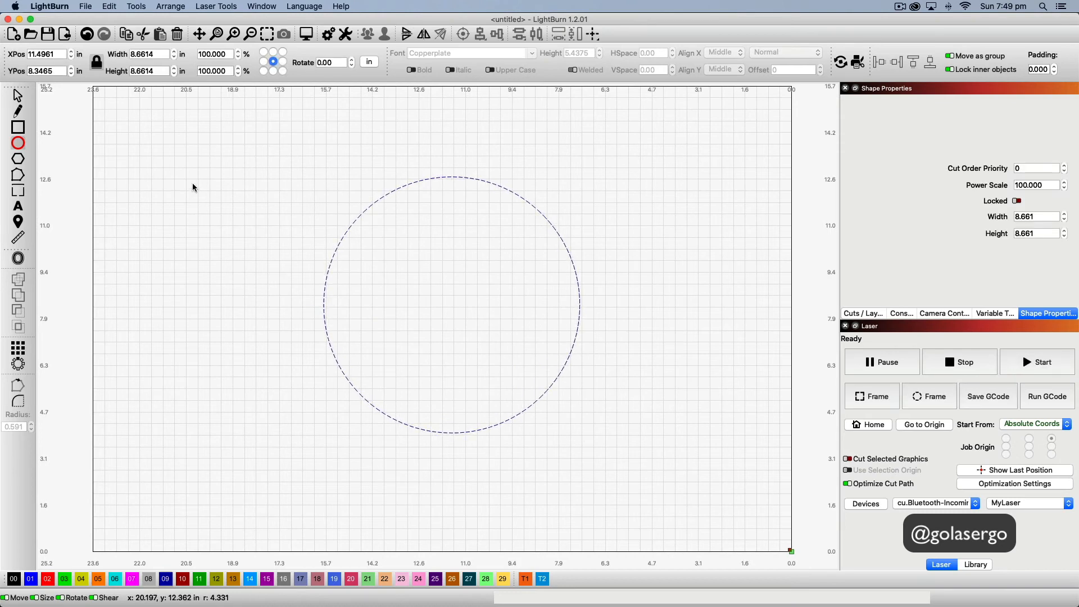
left_click_drag(214, 180, 255, 231)
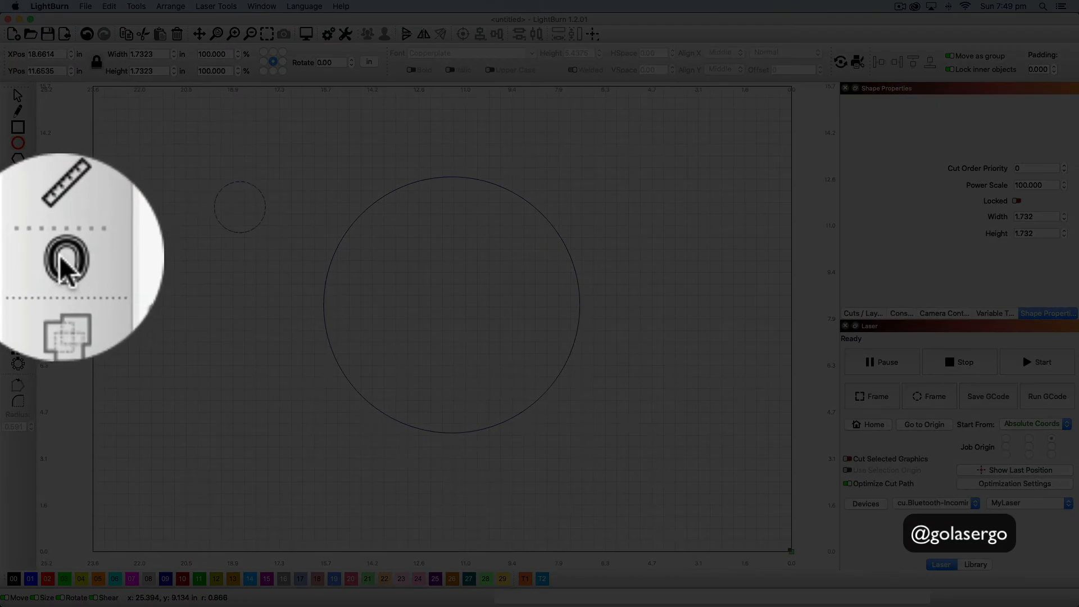
- Offset the small circle outward by 0.4365 in with the Corner style
left_click(17, 259)
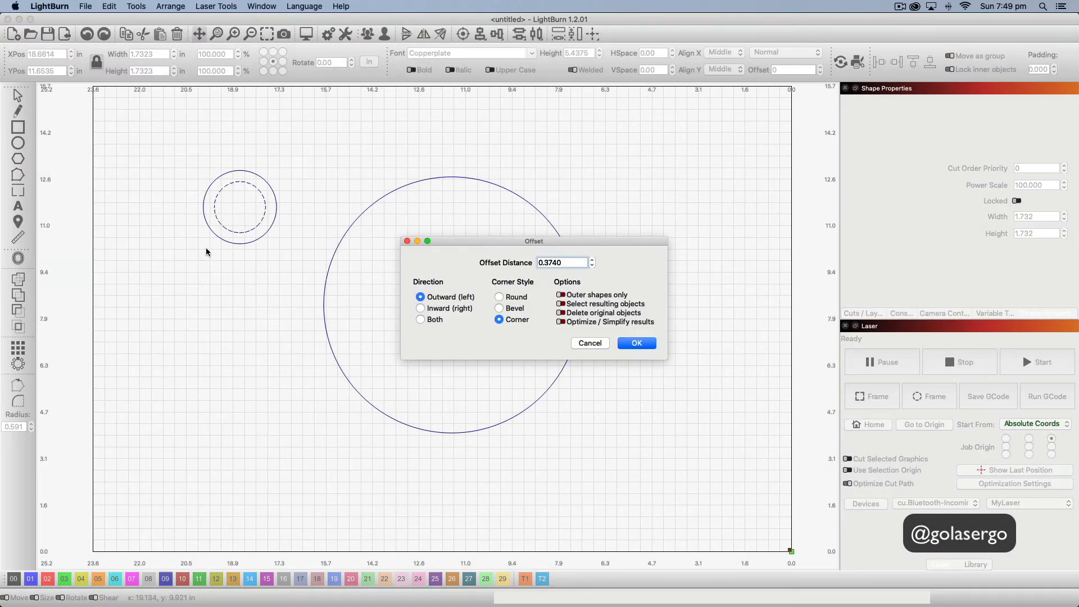
left_click(593, 262)
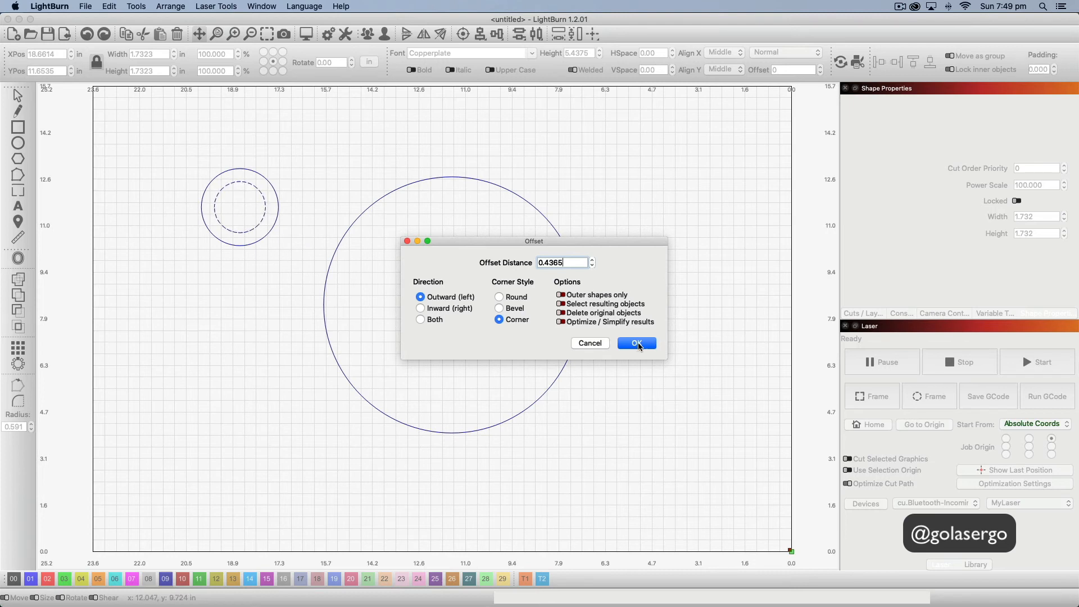
left_click(636, 345)
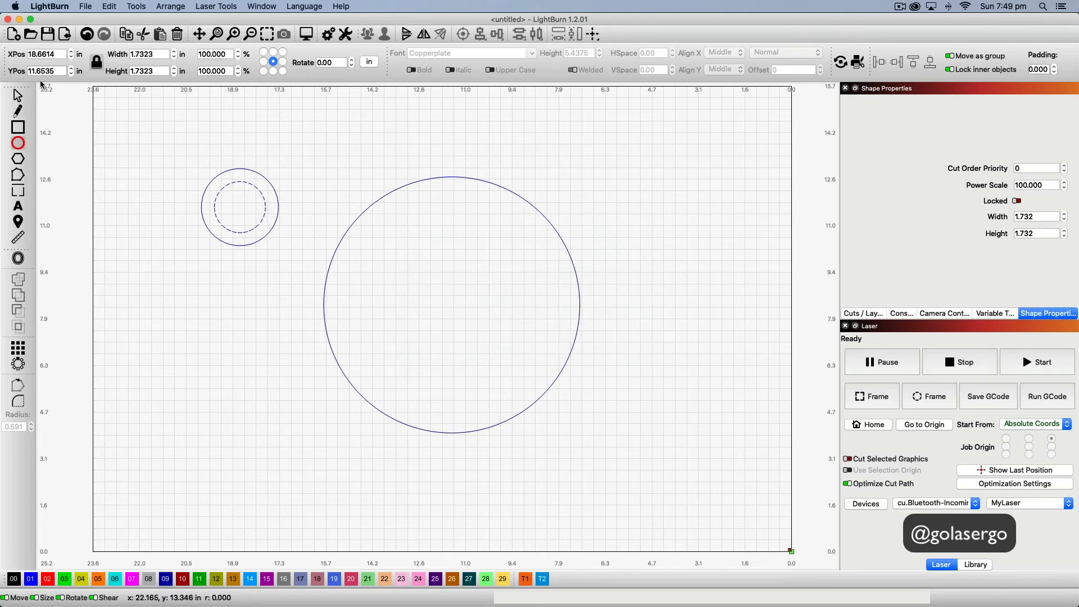
- Group the two small concentric circles and move them onto the large circle's left edge
left_click(17, 97)
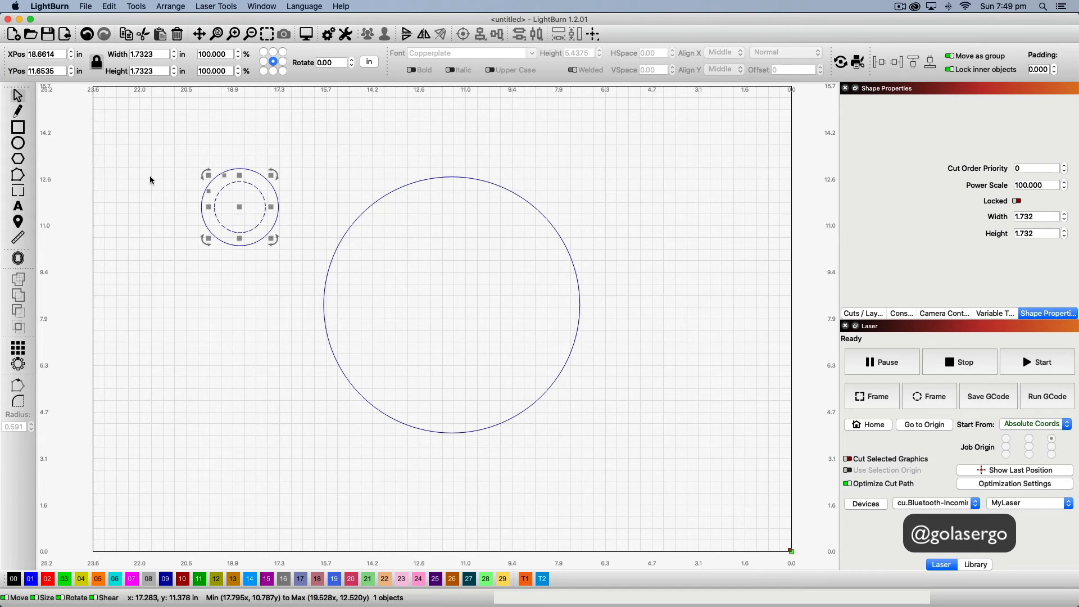
left_click_drag(302, 236, 143, 157)
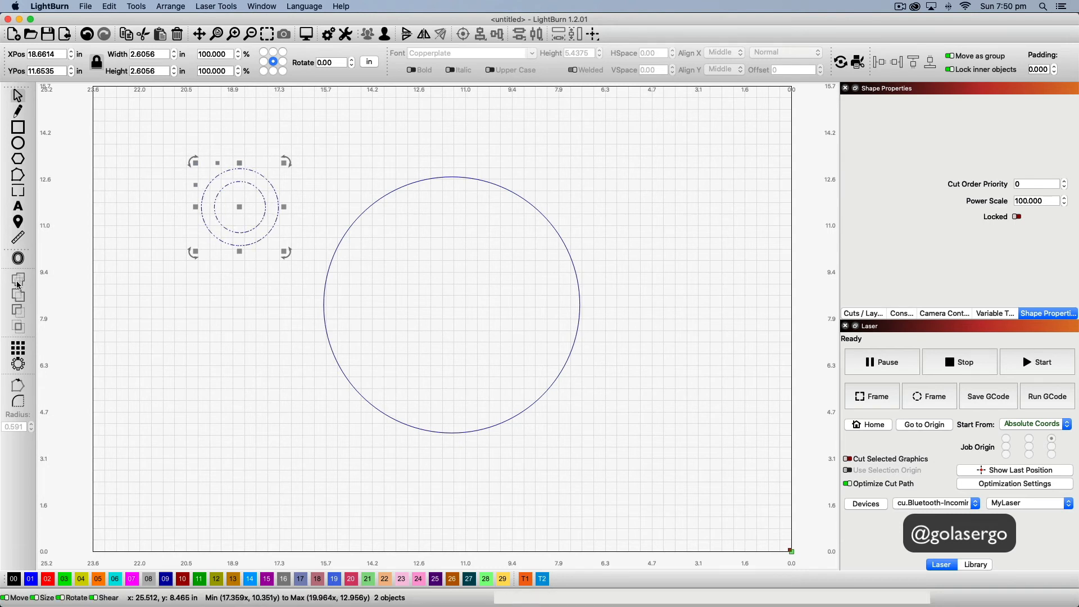
left_click(261, 265)
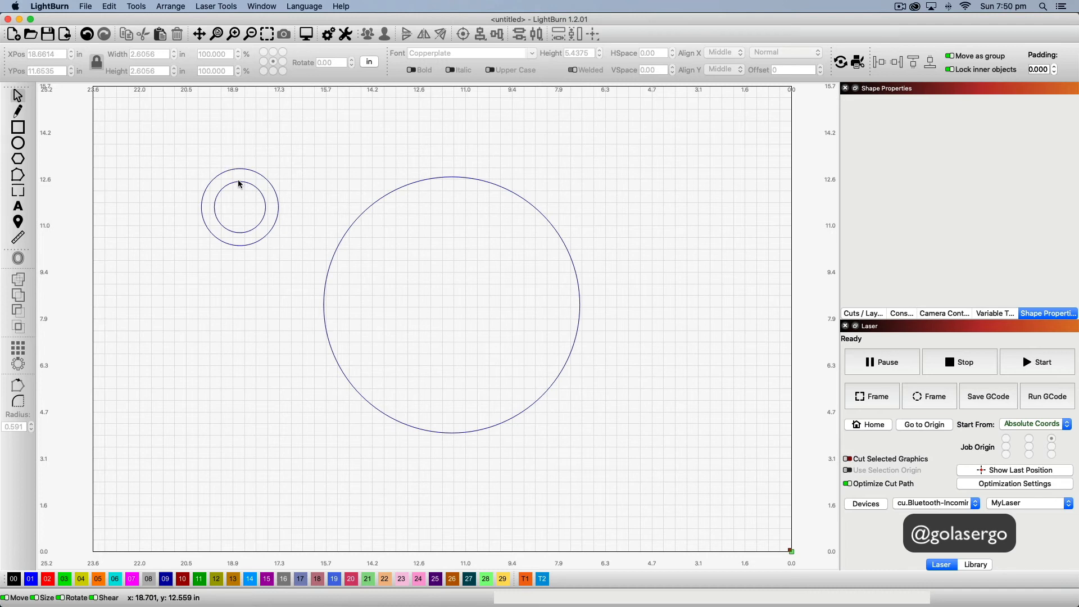
left_click_drag(236, 180, 331, 305)
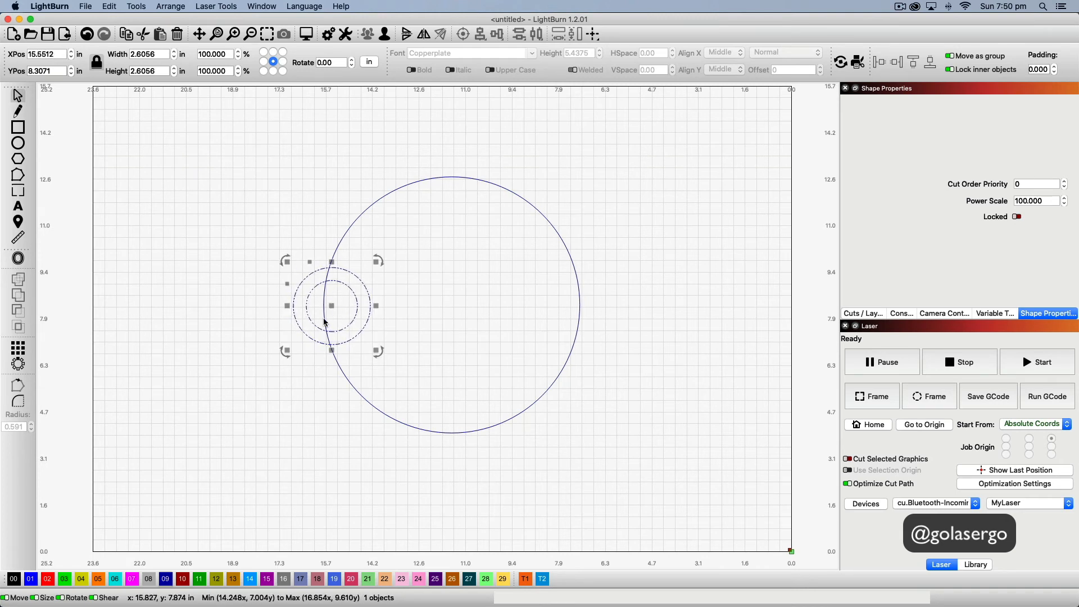
- Set up a circular array of the grouped rings around the large circle's center with 11 copies
left_click(380, 411)
left_click(381, 415, "shift")
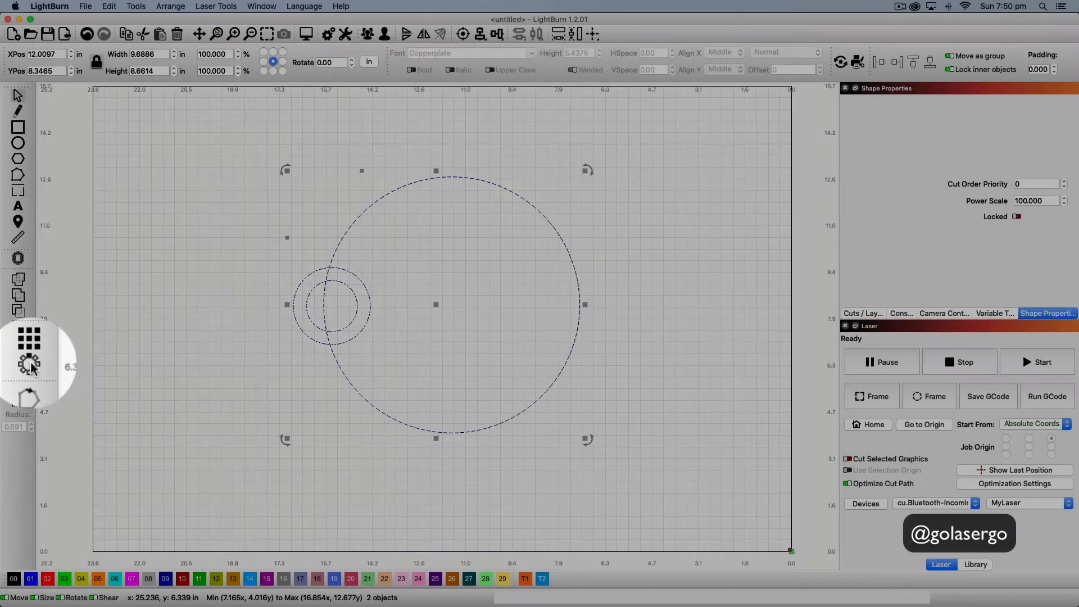
left_click(18, 363)
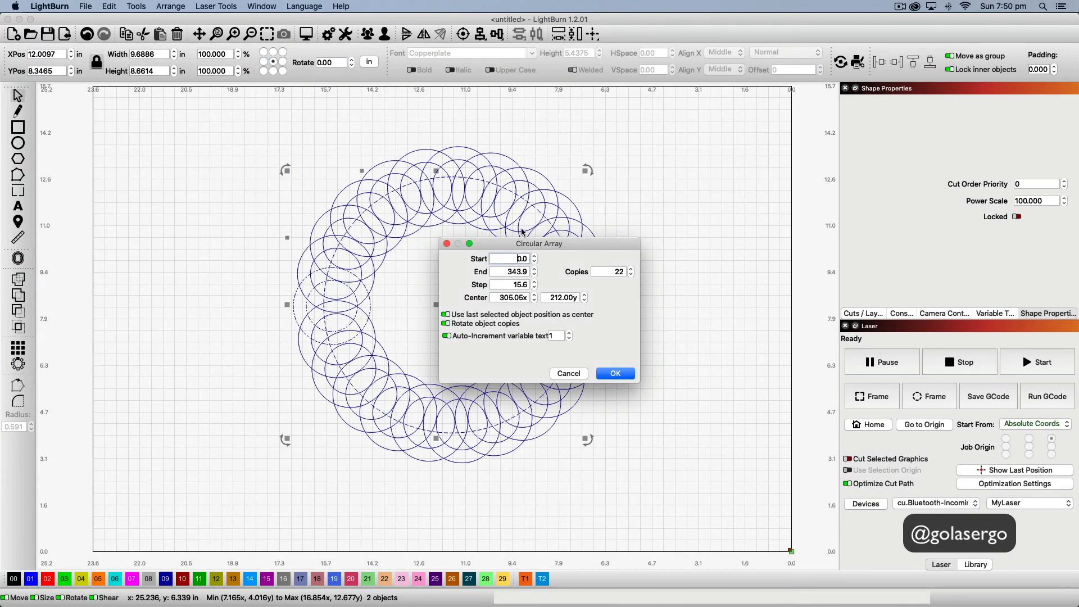
left_click_drag(580, 246, 779, 254)
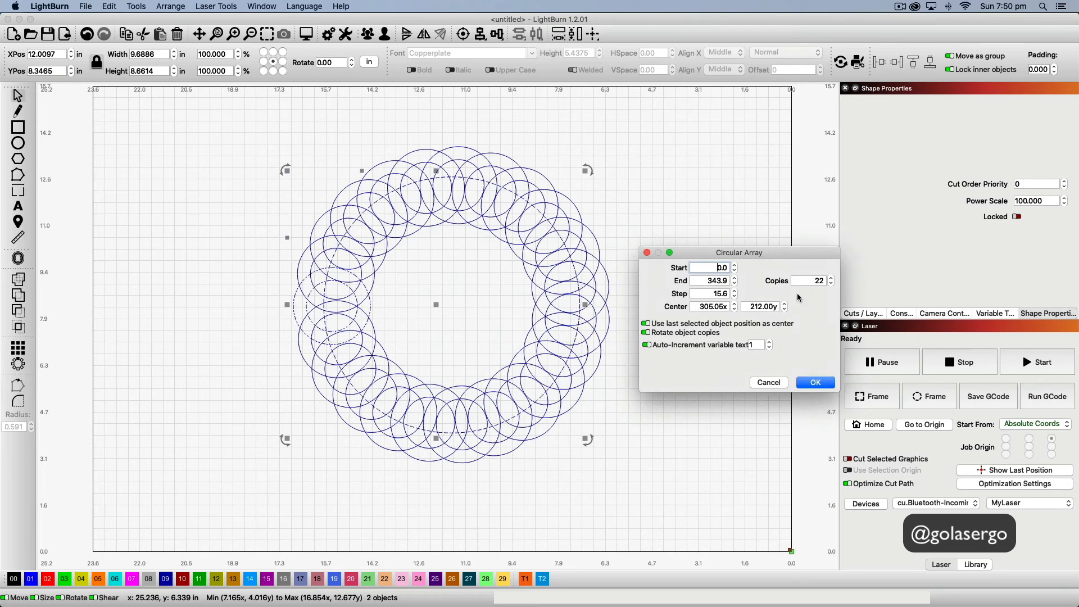
left_click(831, 284)
left_click(831, 284)
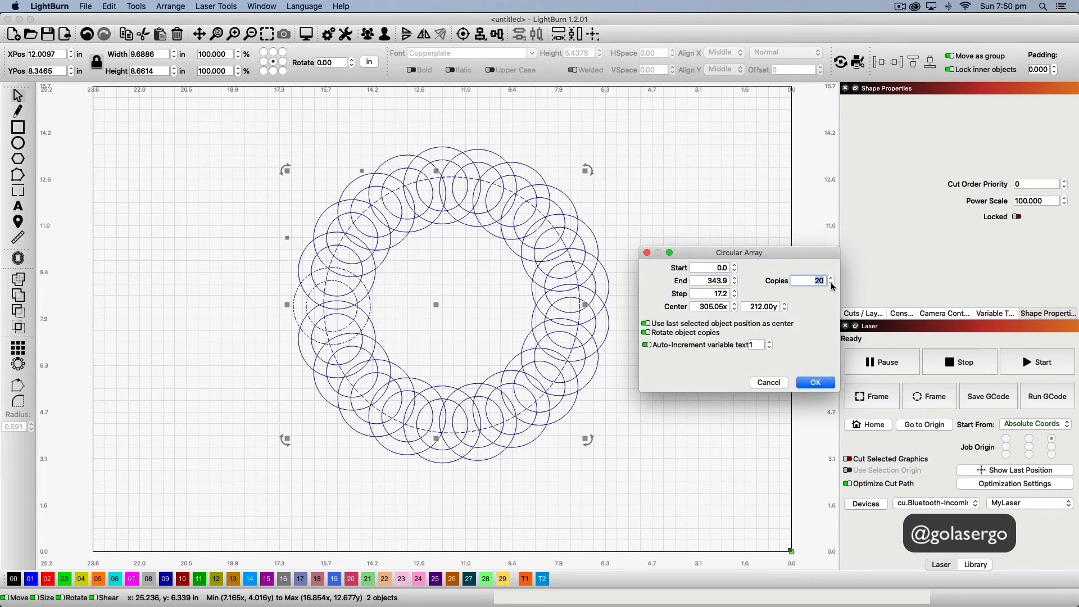
left_click(832, 284)
left_click(831, 283)
left_click(831, 284)
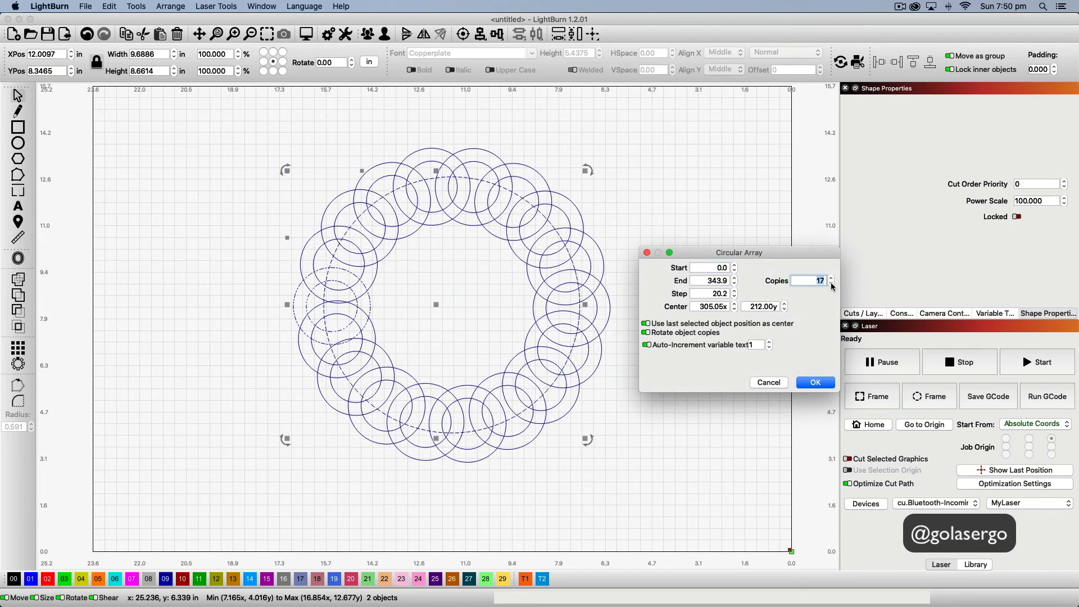
left_click(831, 284)
left_click(832, 283)
left_click(831, 283)
left_click(831, 284)
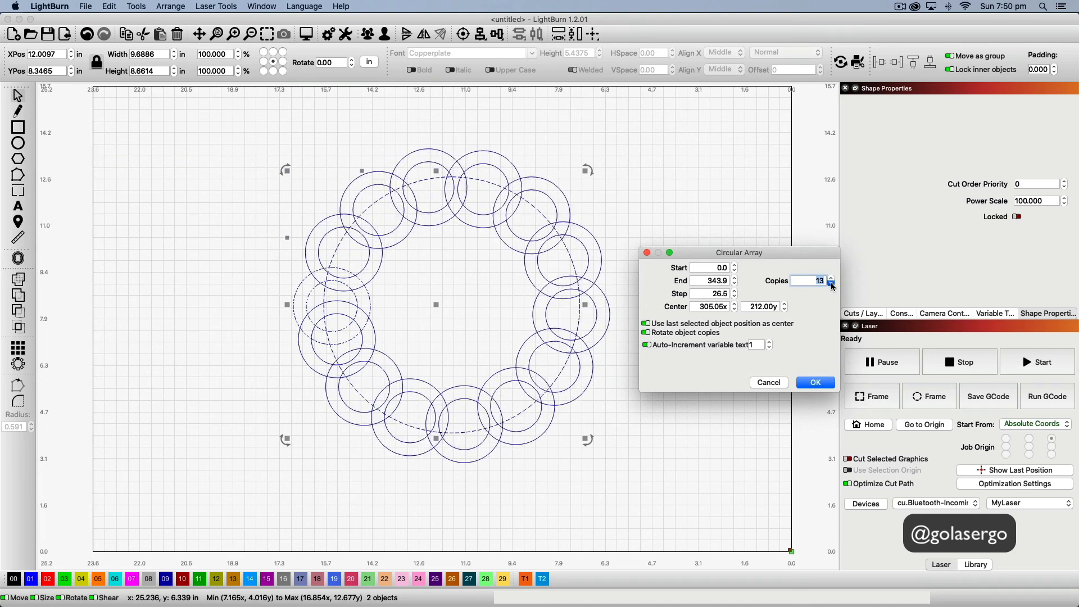
left_click(831, 284)
left_click(832, 283)
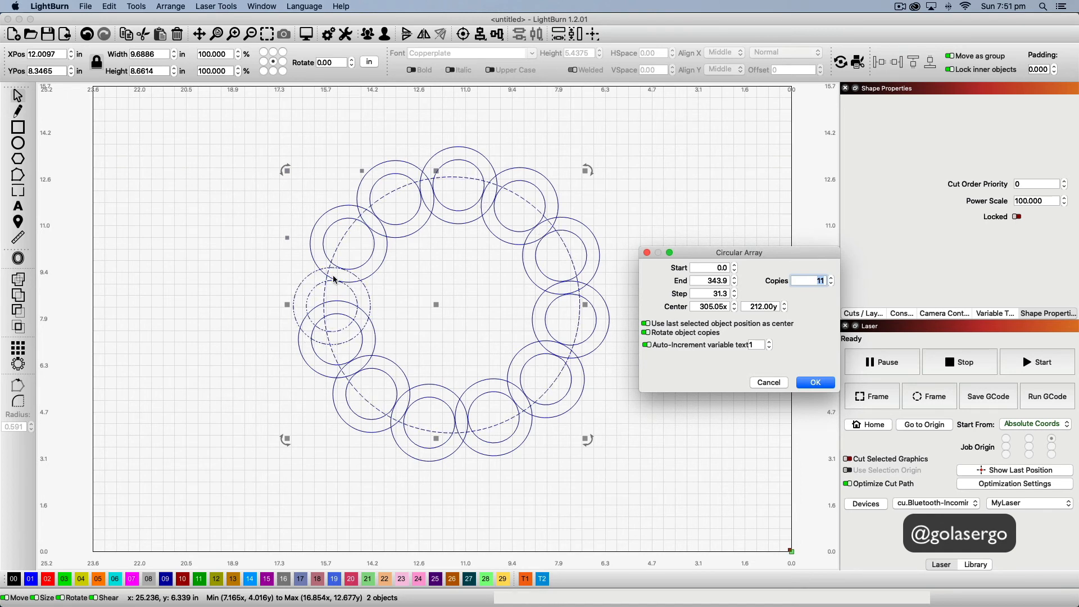
- Set the circular array's end angle to 323.9 to widen the gap beside the original rings, and create the array
left_click(735, 283)
left_click(735, 284)
left_click(735, 284)
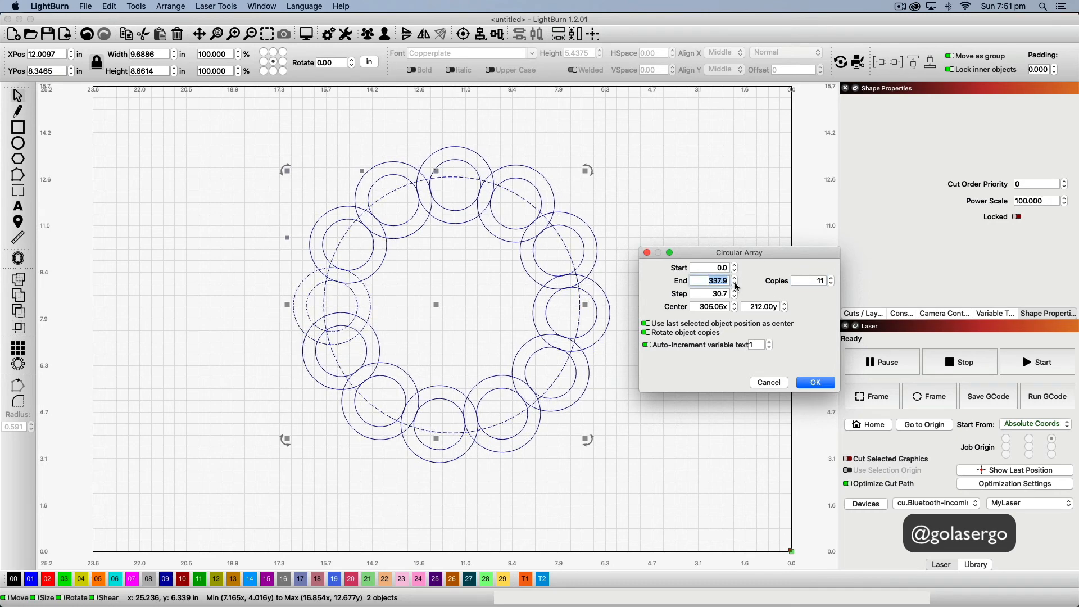
left_click(736, 283)
left_click(735, 284)
left_click(735, 284)
left_click(736, 284)
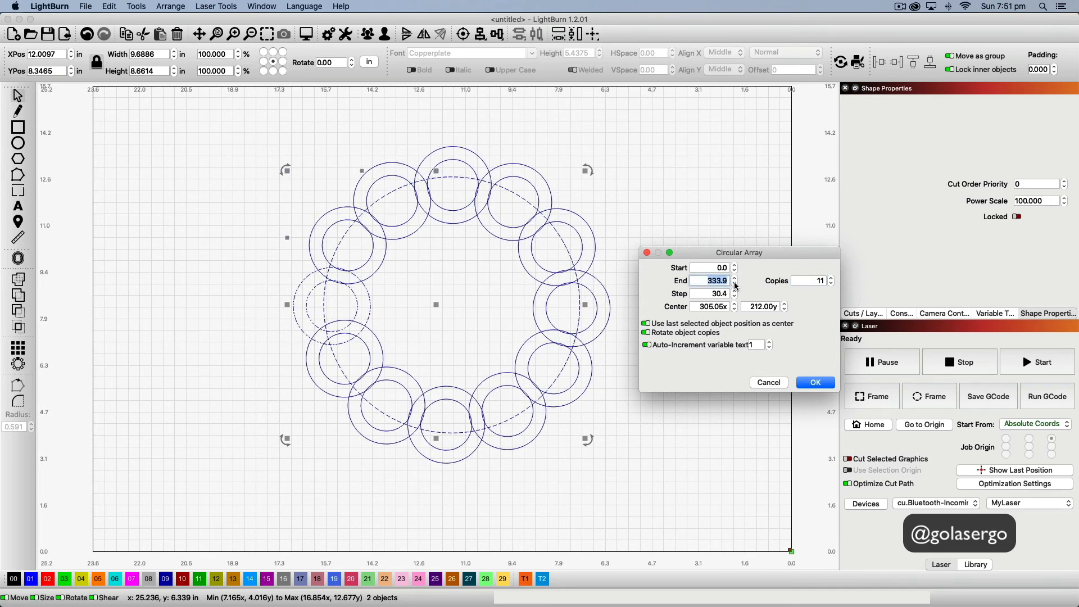
left_click(735, 283)
left_click(735, 284)
left_click(735, 284)
left_click(735, 284)
left_click(735, 284)
left_click(735, 284)
left_click(735, 284)
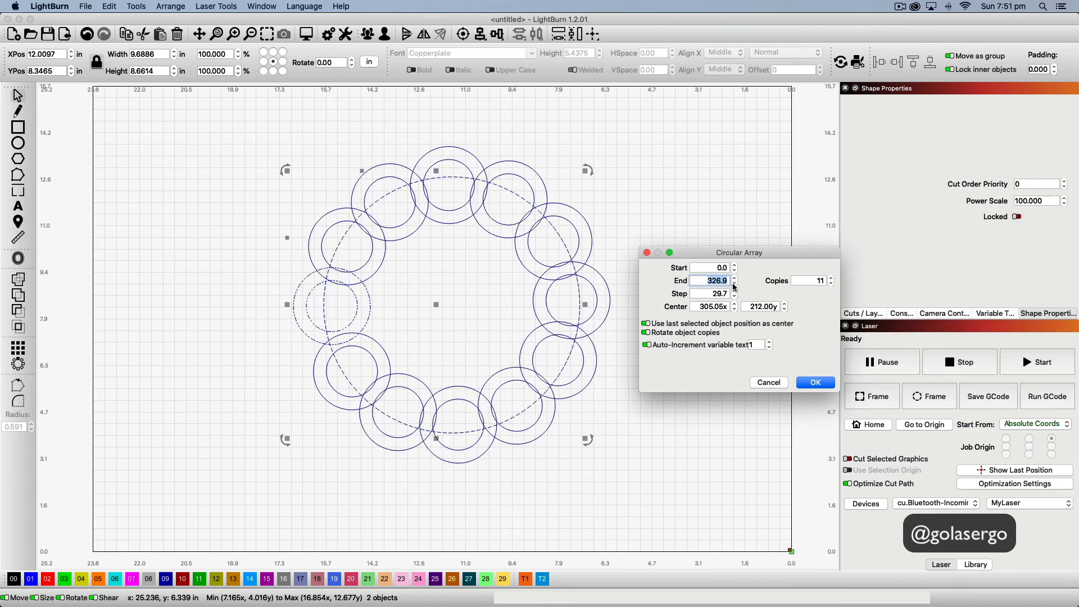
left_click(736, 284)
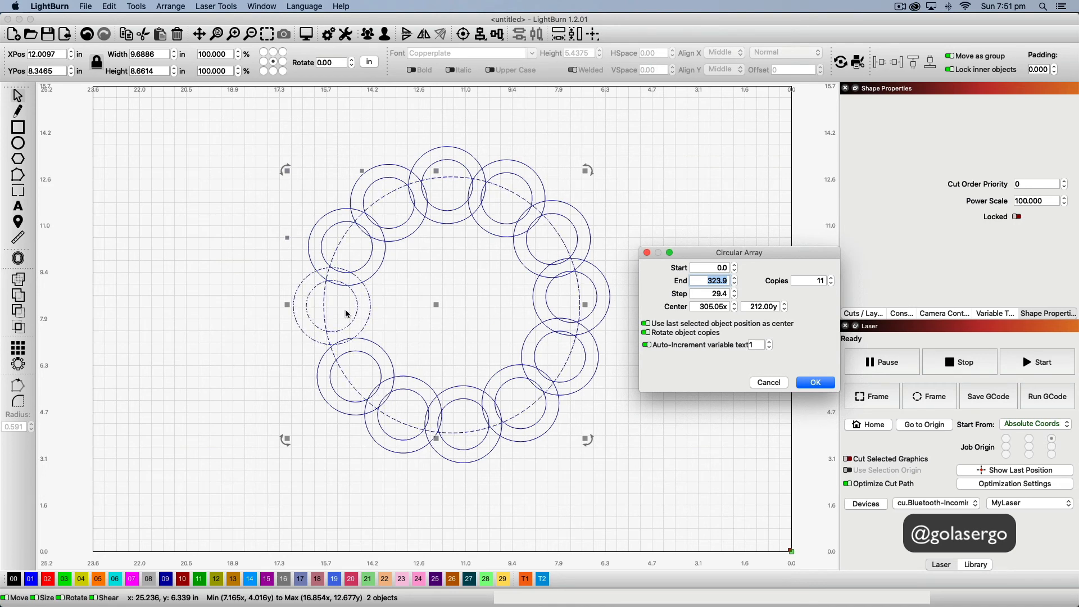
left_click(816, 382)
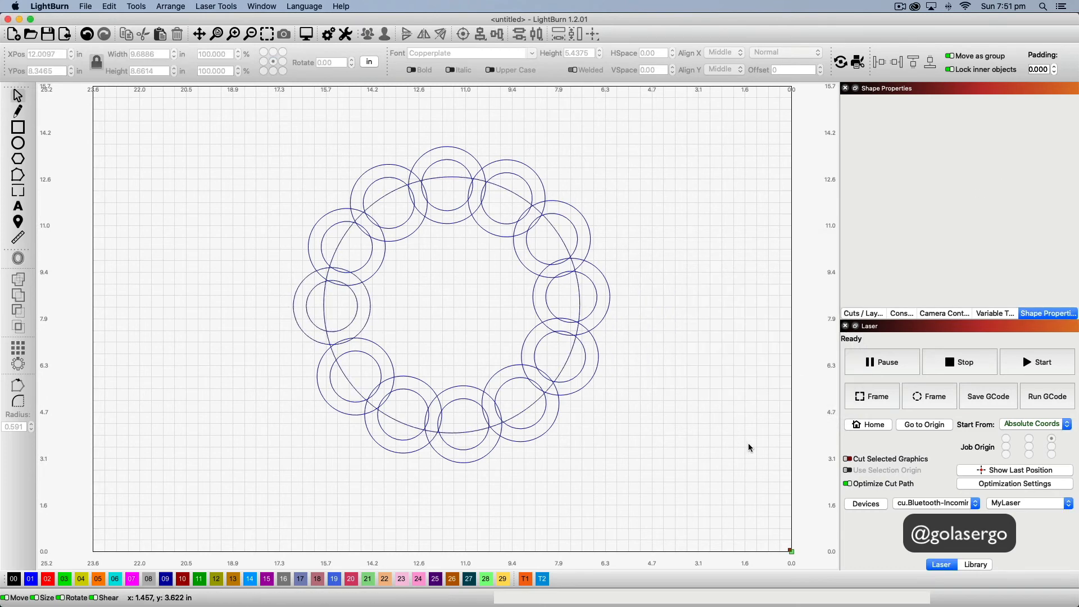
- Weld the large circle and all the ring copies into one scalloped tag outline, and deselect it
left_click_drag(752, 456, 218, 135)
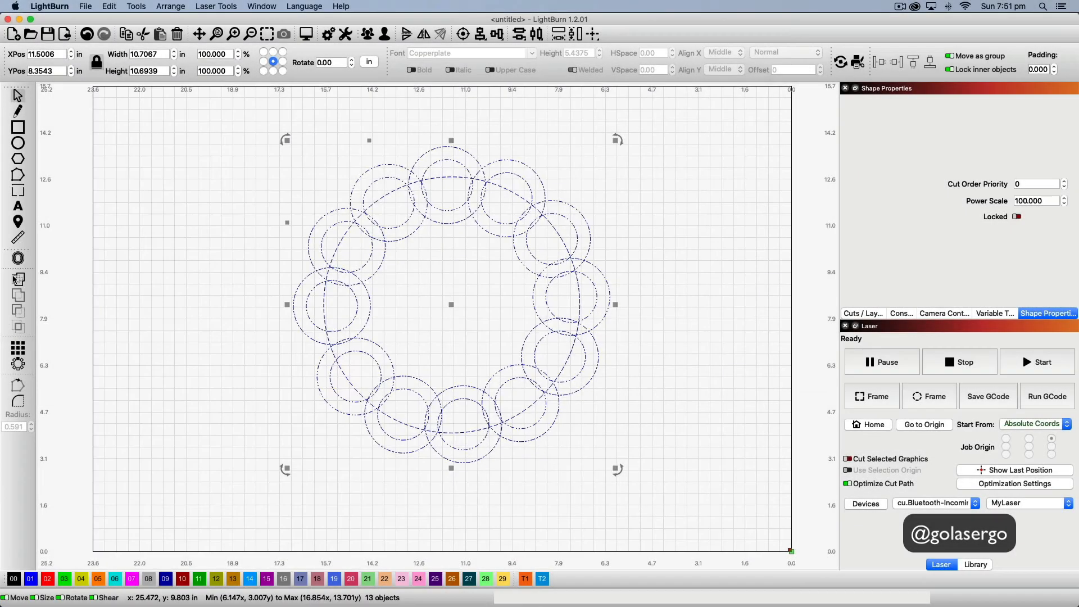
left_click(18, 280)
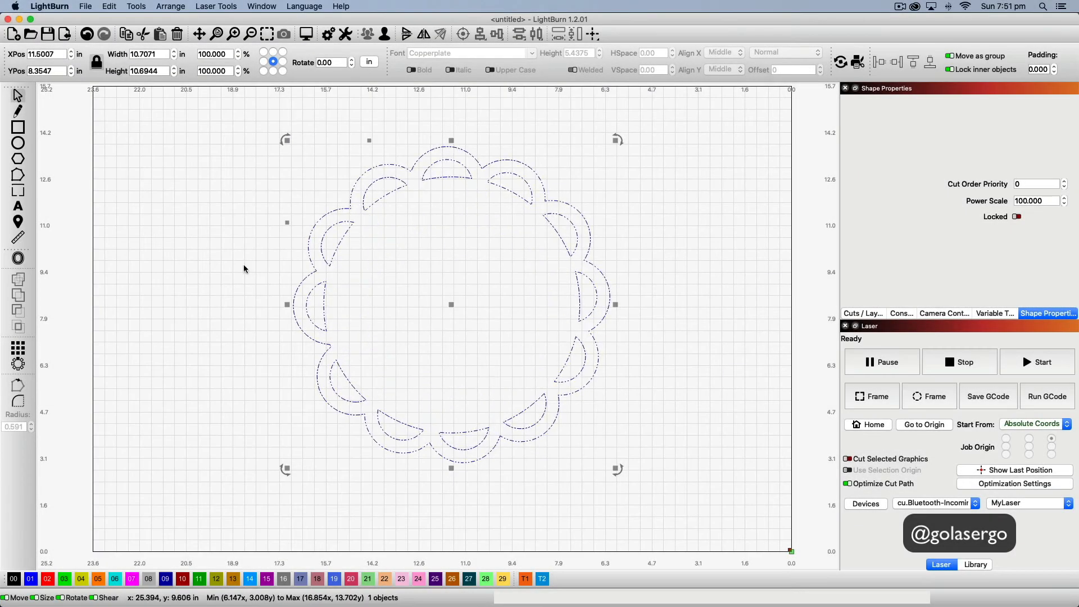
left_click(710, 353)
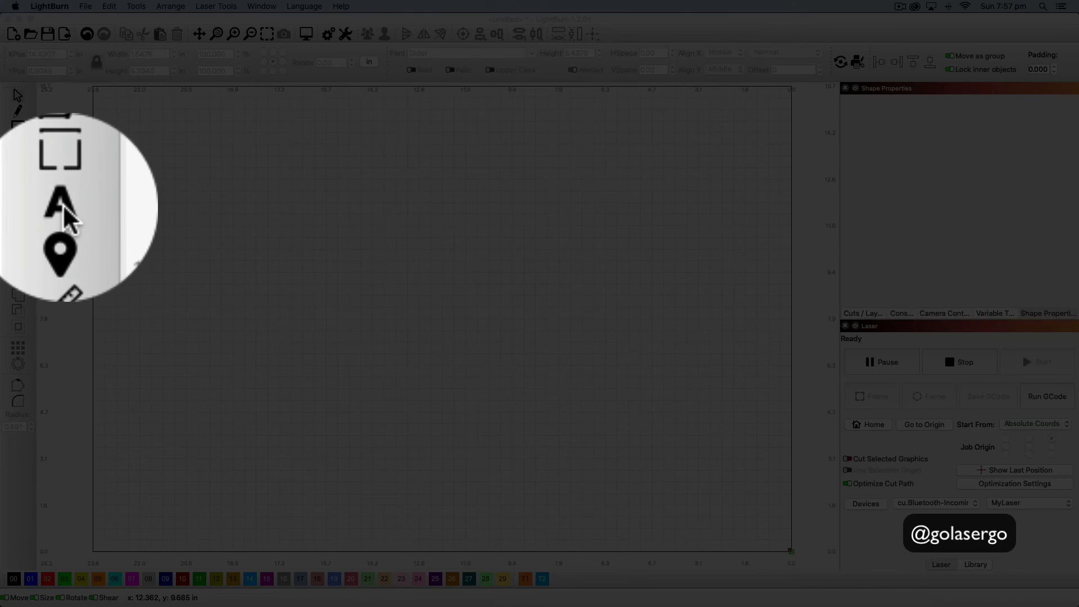
- On the empty workspace, add a "{" text character in the Diwan Kufi font
left_click(19, 208)
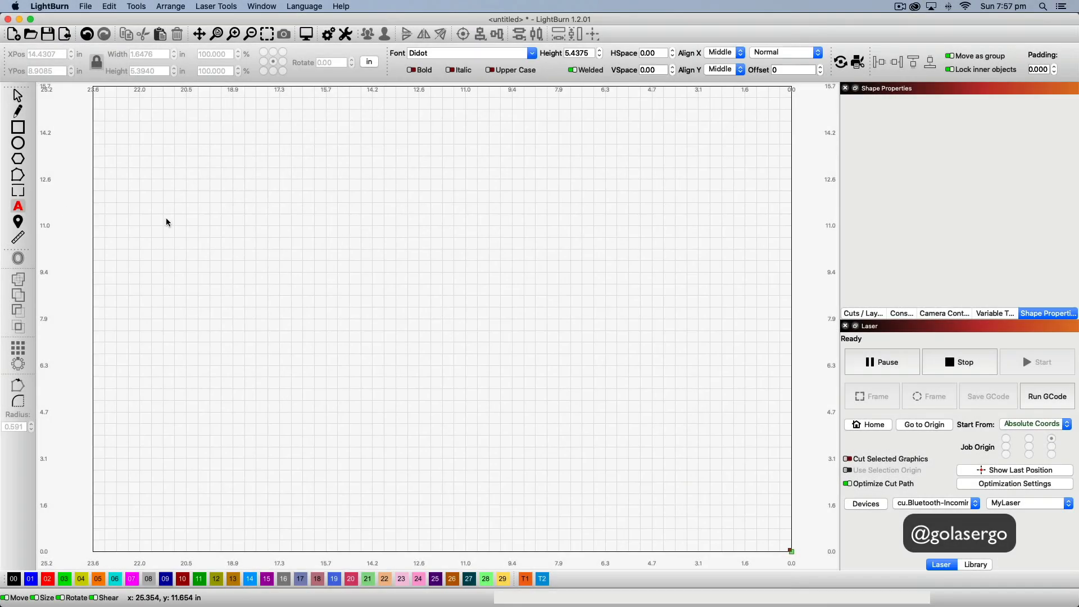
left_click(423, 254)
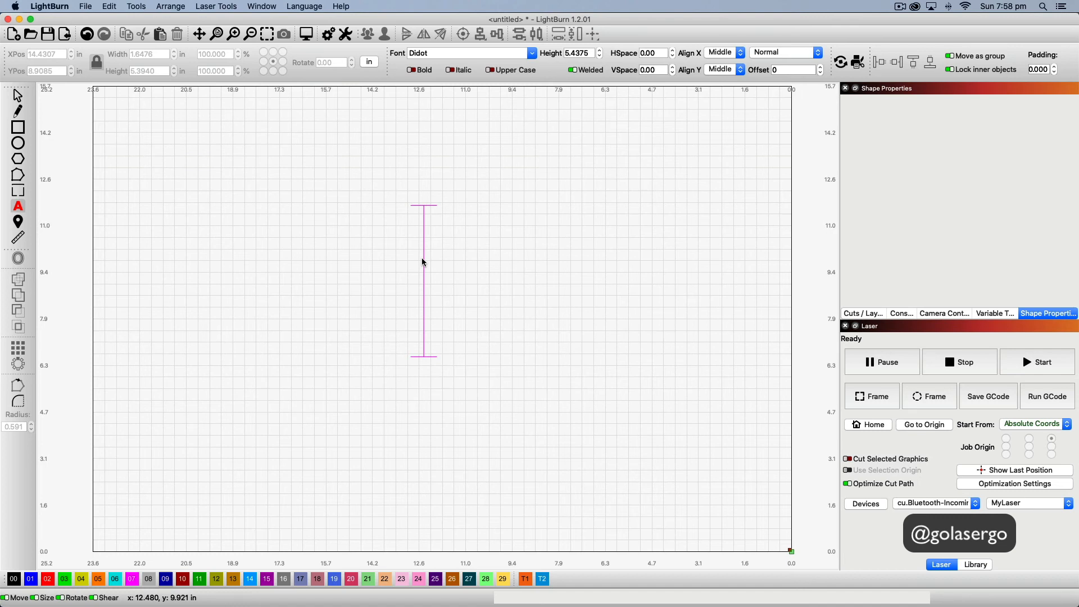
type("{")
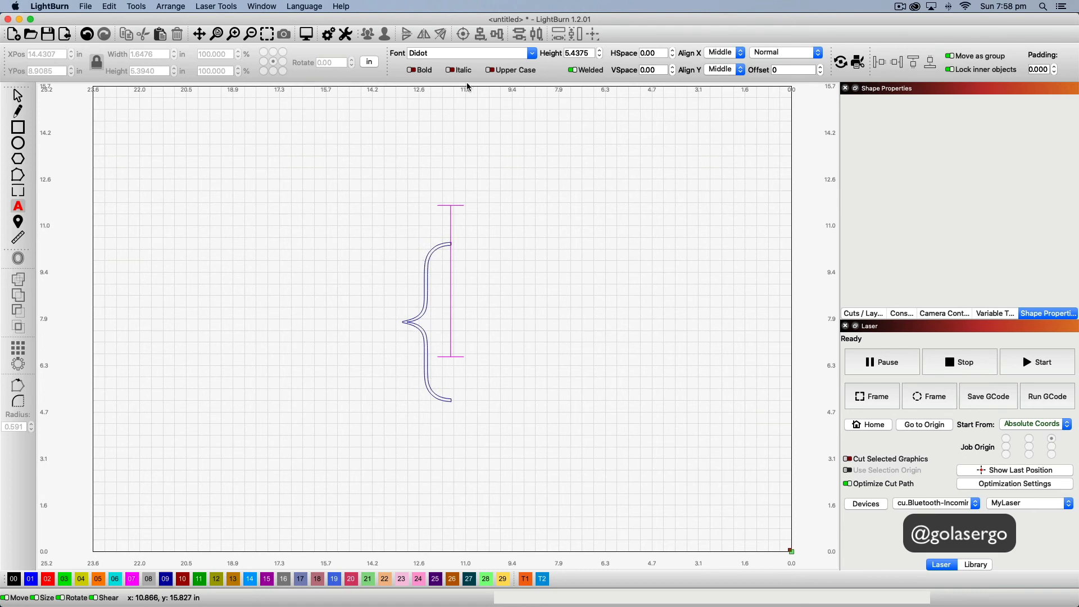
left_click(533, 52)
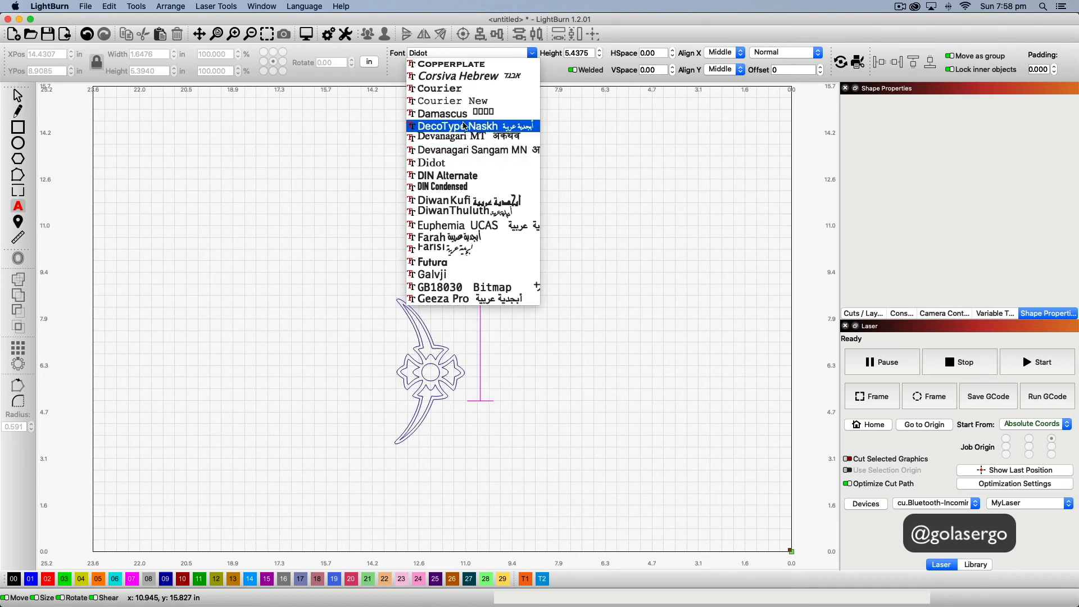
left_click(454, 201)
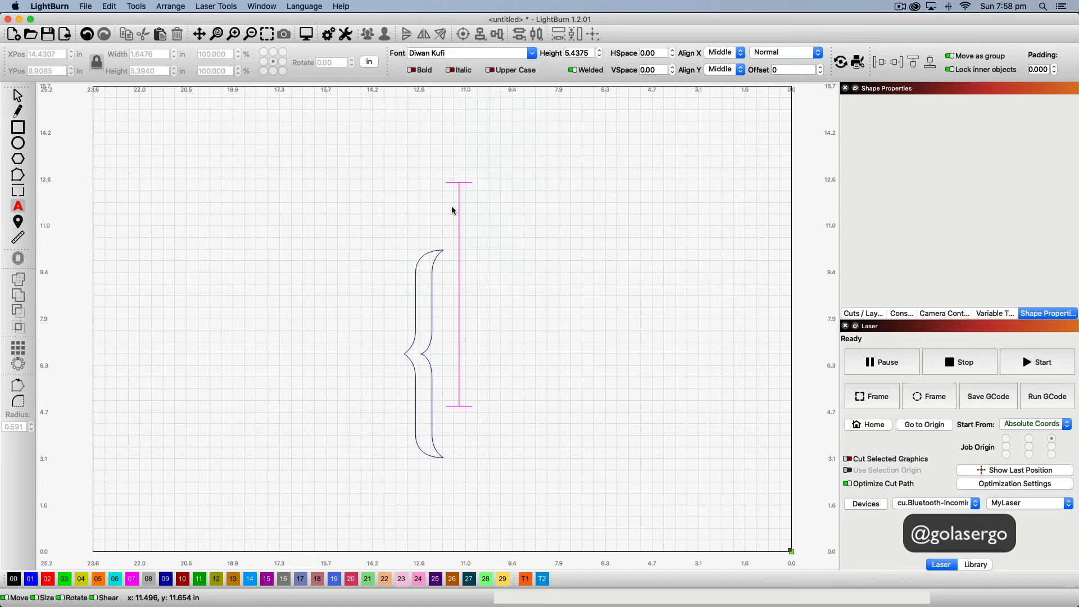
left_click(19, 98)
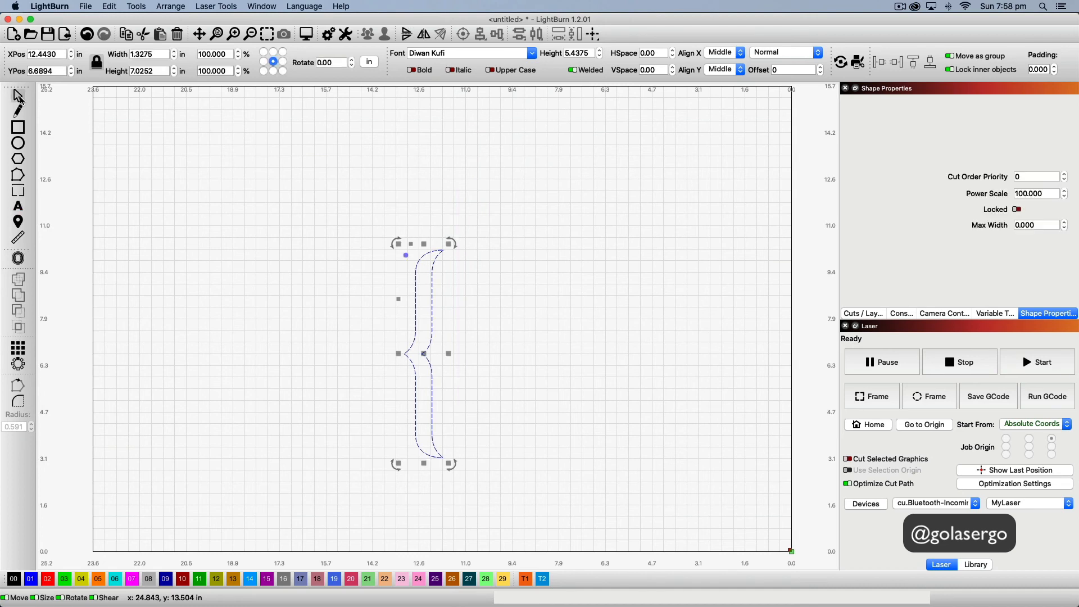
- Move the brace to the upper left, duplicate it about 6.56 in to the right, and rotate the copy 180° to face it
left_click_drag(423, 357, 322, 278)
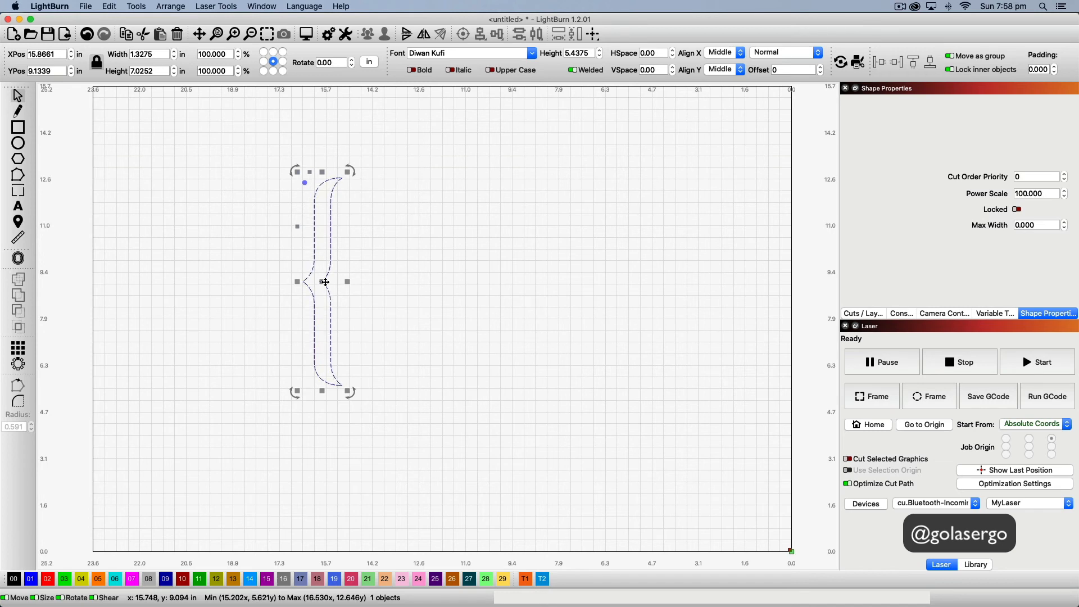
key("super+d")
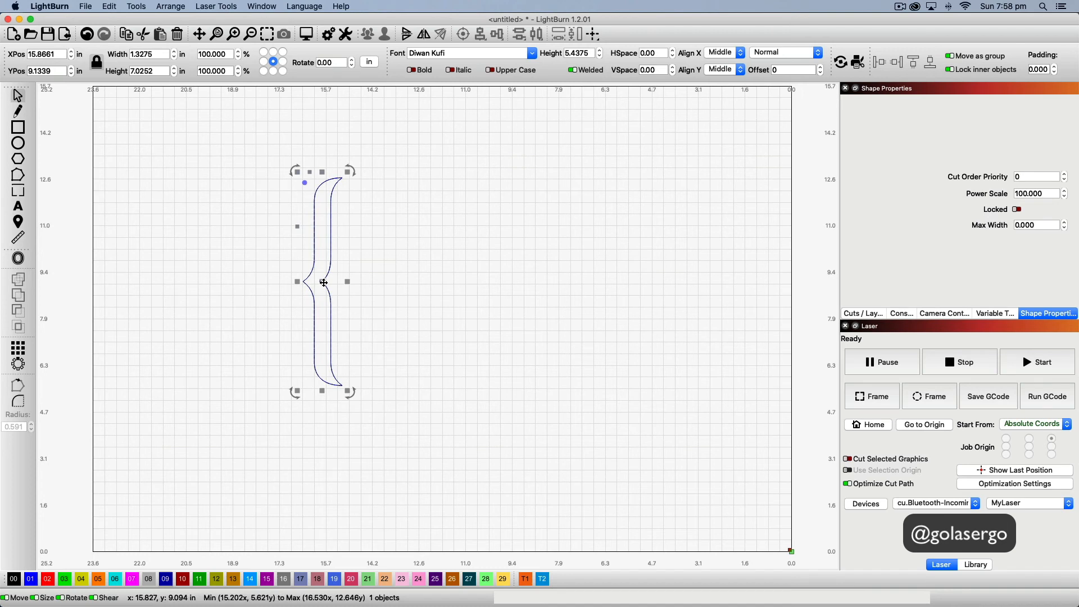
left_click_drag(323, 283, 521, 289)
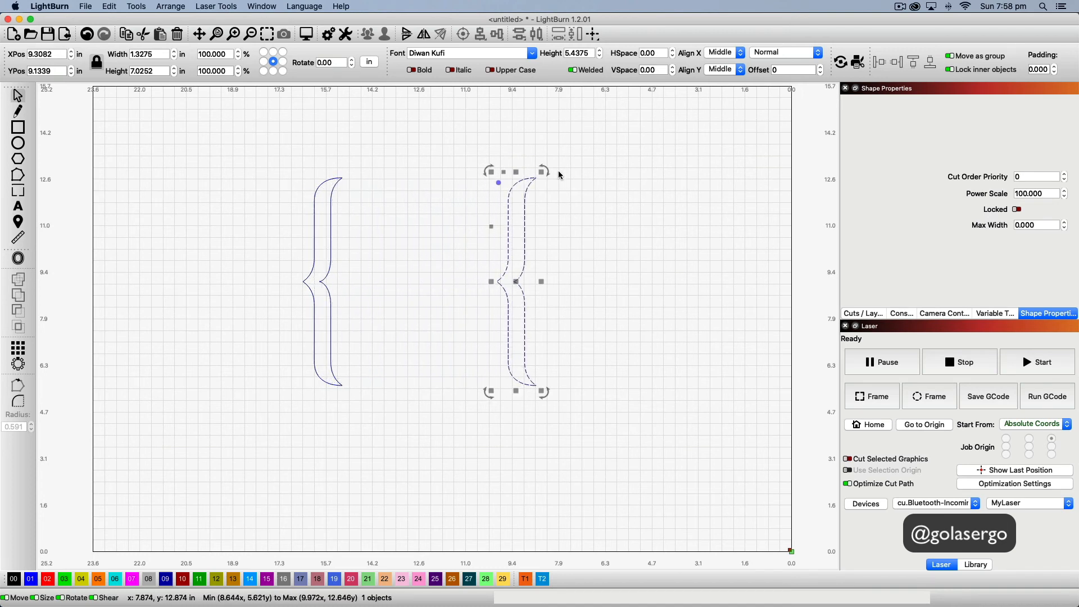
left_click_drag(546, 172, 508, 315)
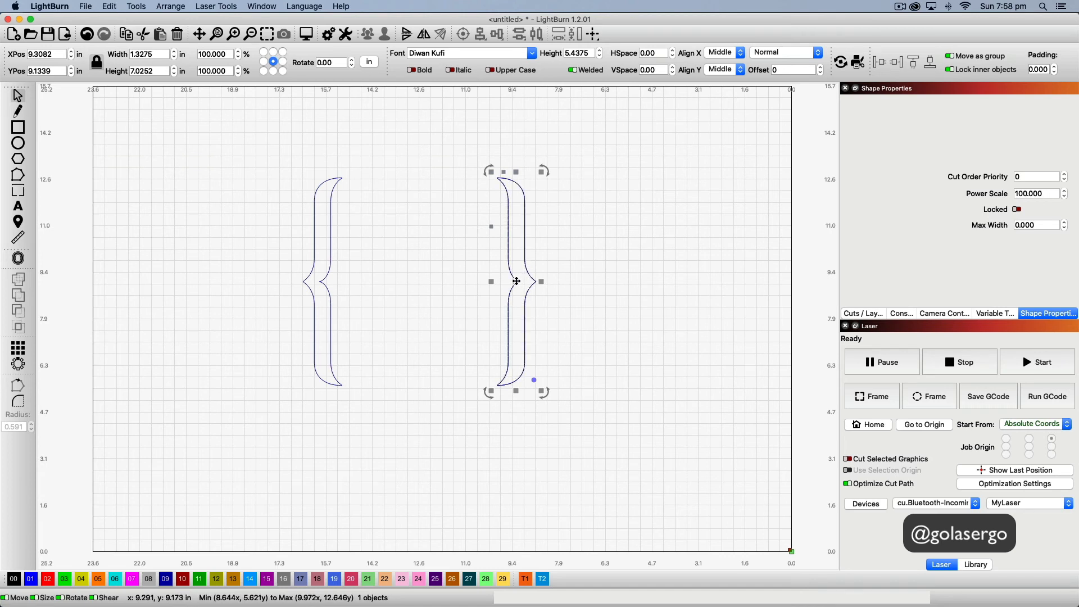
- Duplicate the right brace, rotate the copy 90° to point upward, and place it across the tops of the two side braces
left_click_drag(513, 283, 447, 231)
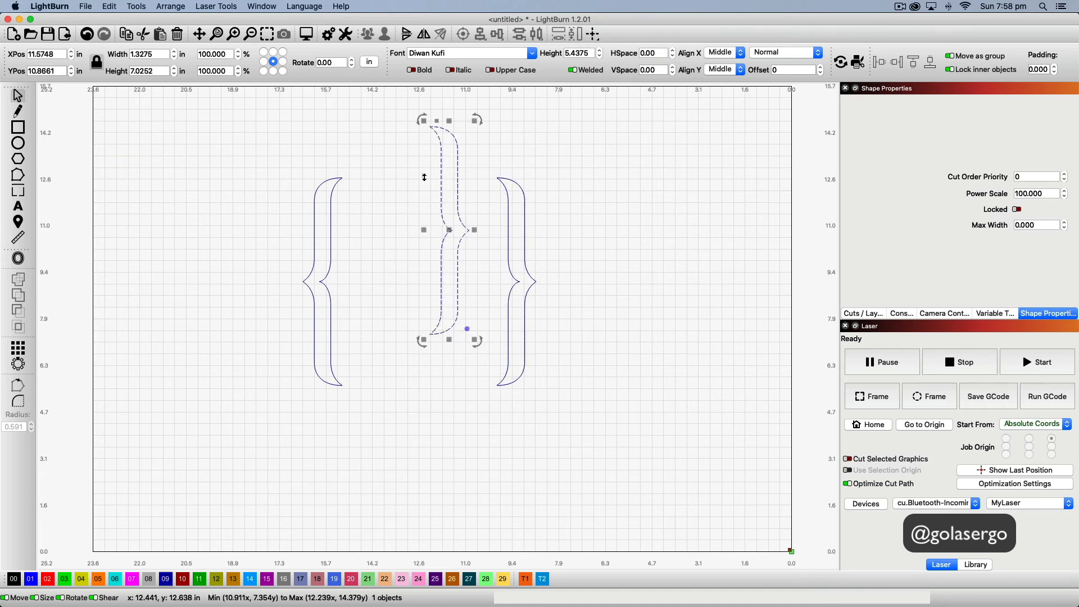
left_click_drag(420, 118, 336, 258)
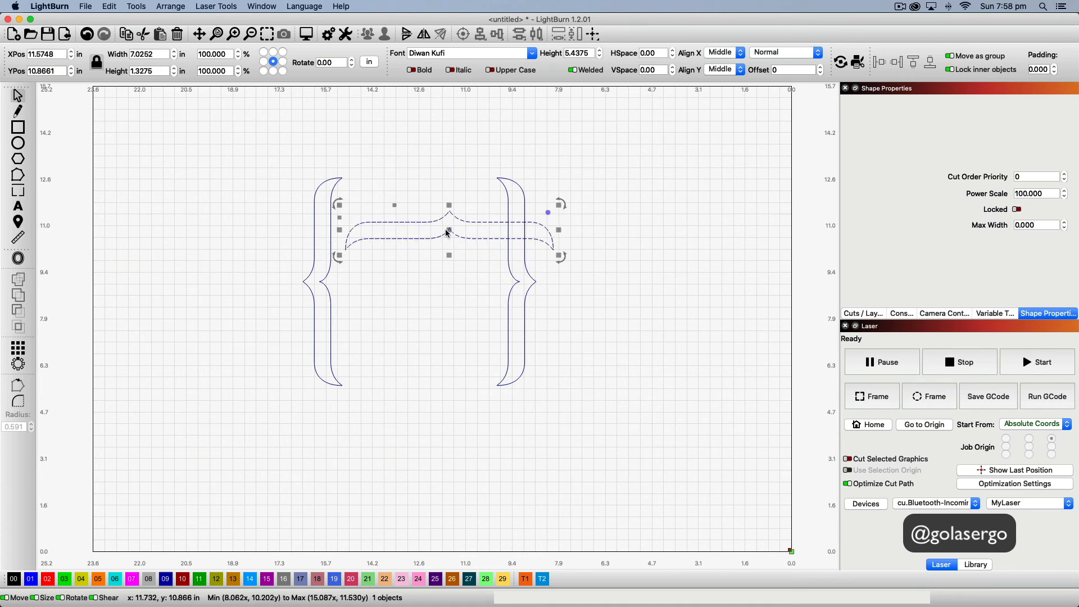
left_click_drag(446, 224, 418, 176)
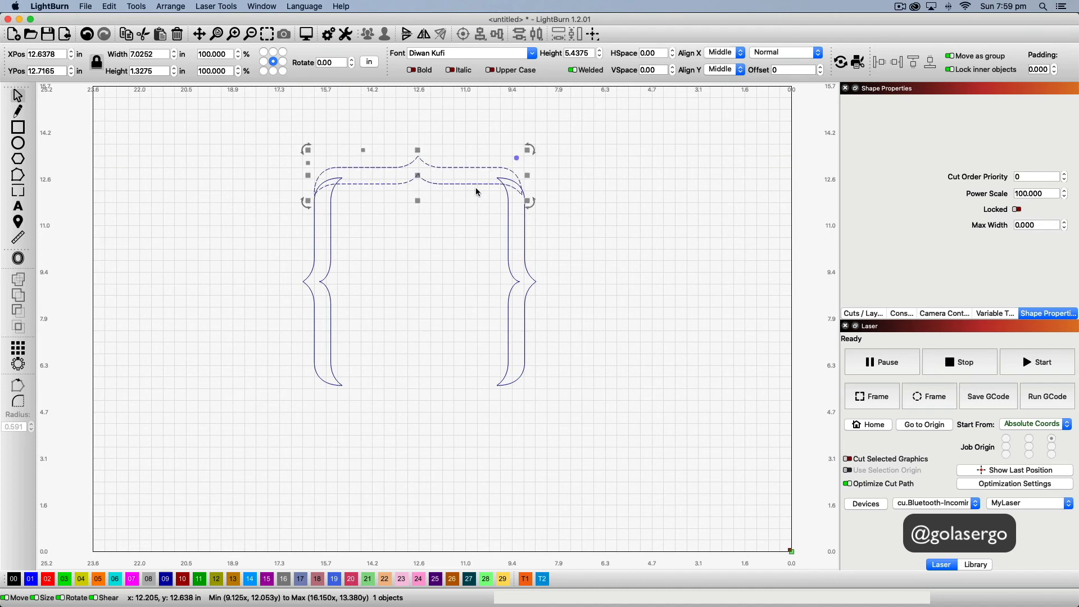
- Shift the right brace outward about 0.59 in and recenter the top brace between the two side braces
left_click(525, 255)
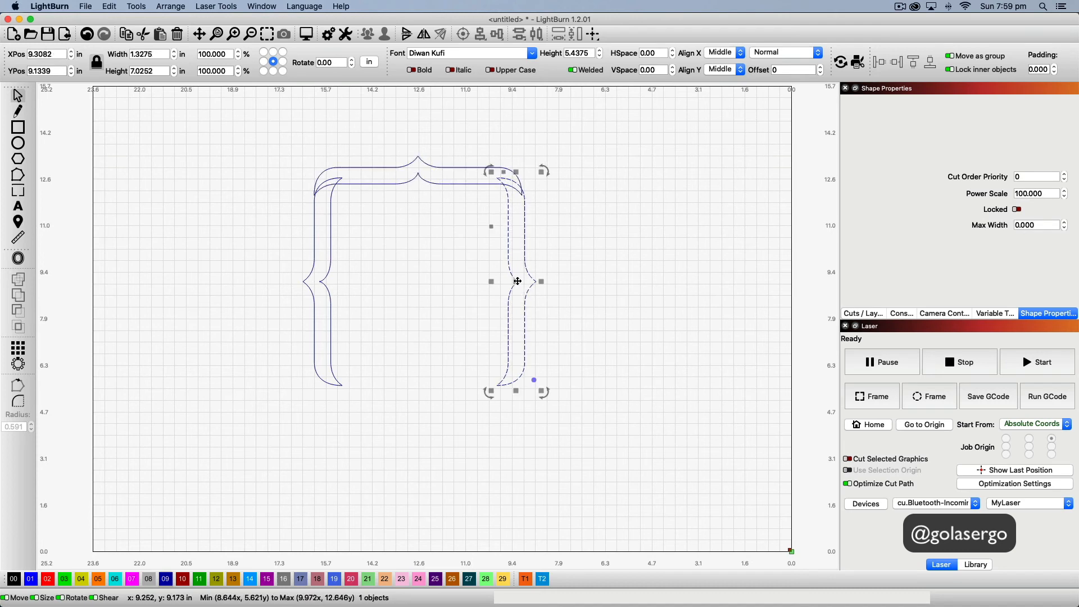
left_click_drag(517, 281, 535, 281)
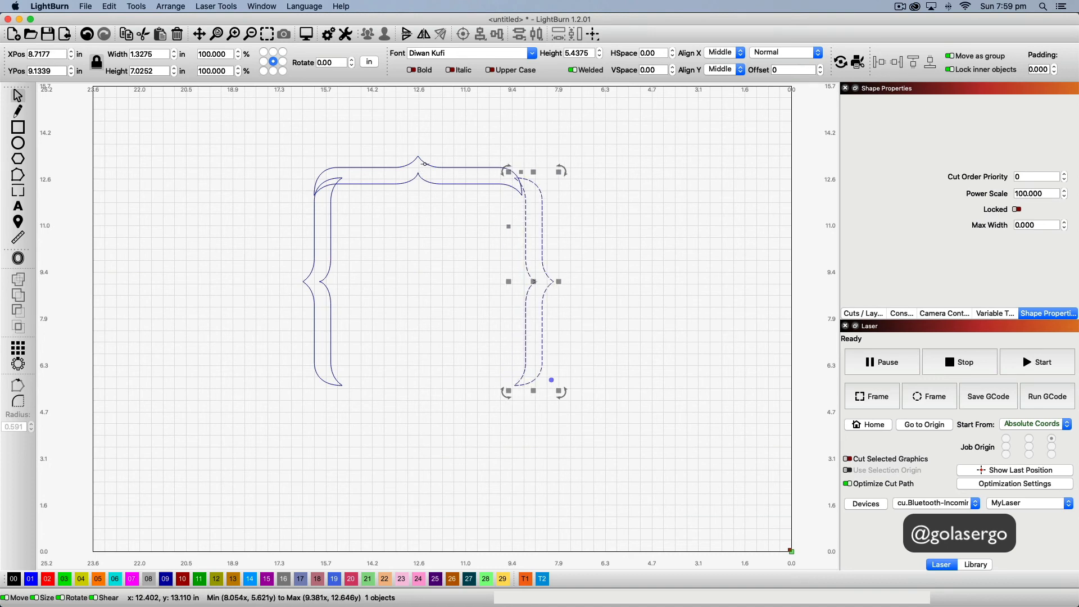
left_click(419, 176)
left_click_drag(419, 177, 427, 177)
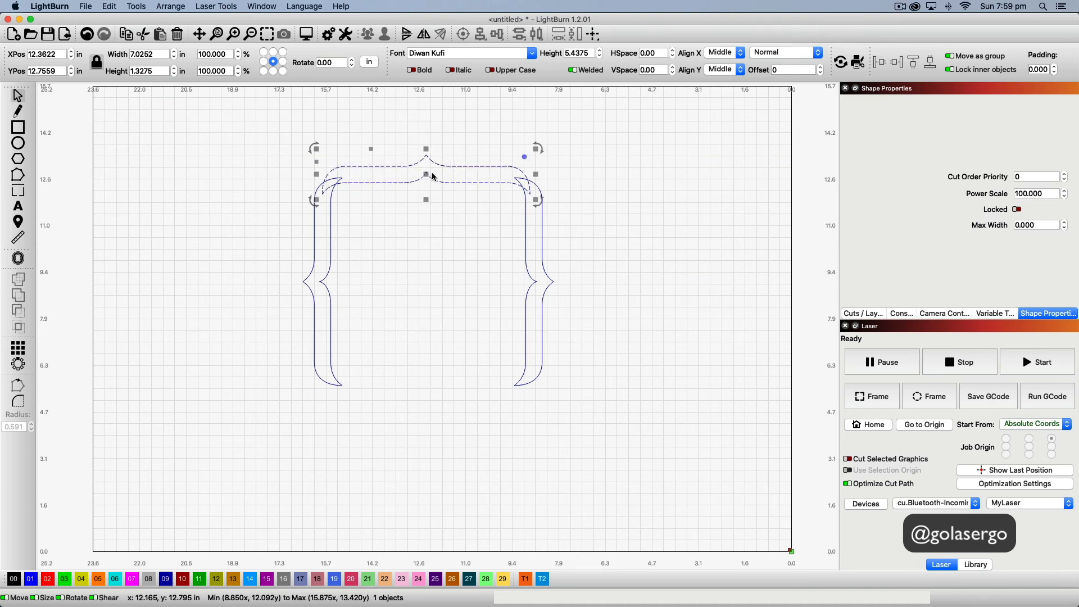
- Duplicate the top brace to the frame's lower edge, rotate the copy 180° to point downward, and nudge it down about 0.2 in
key("super+d")
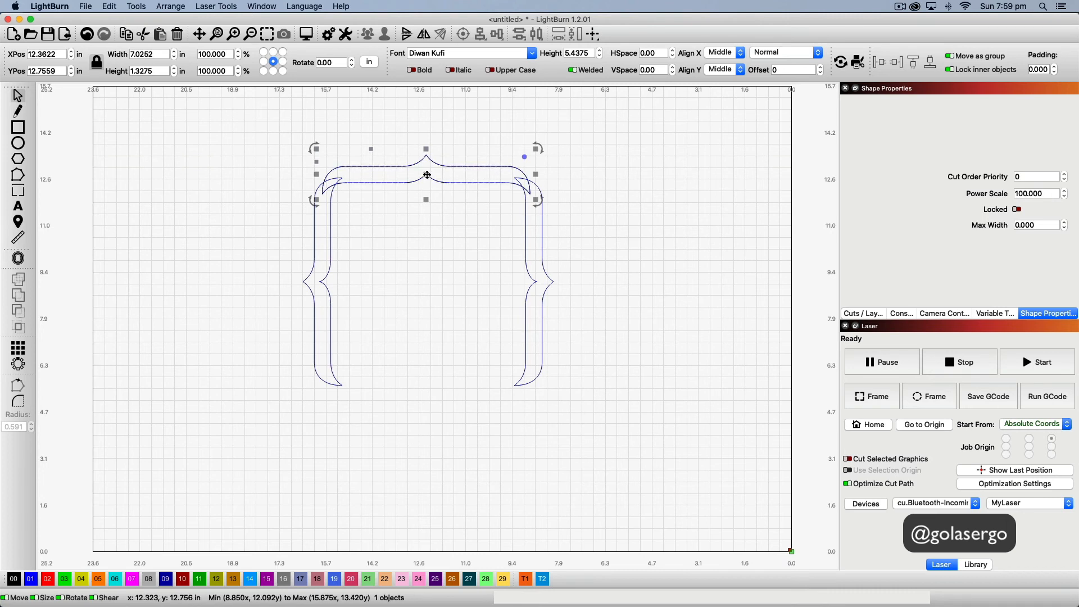
left_click_drag(428, 175, 406, 380)
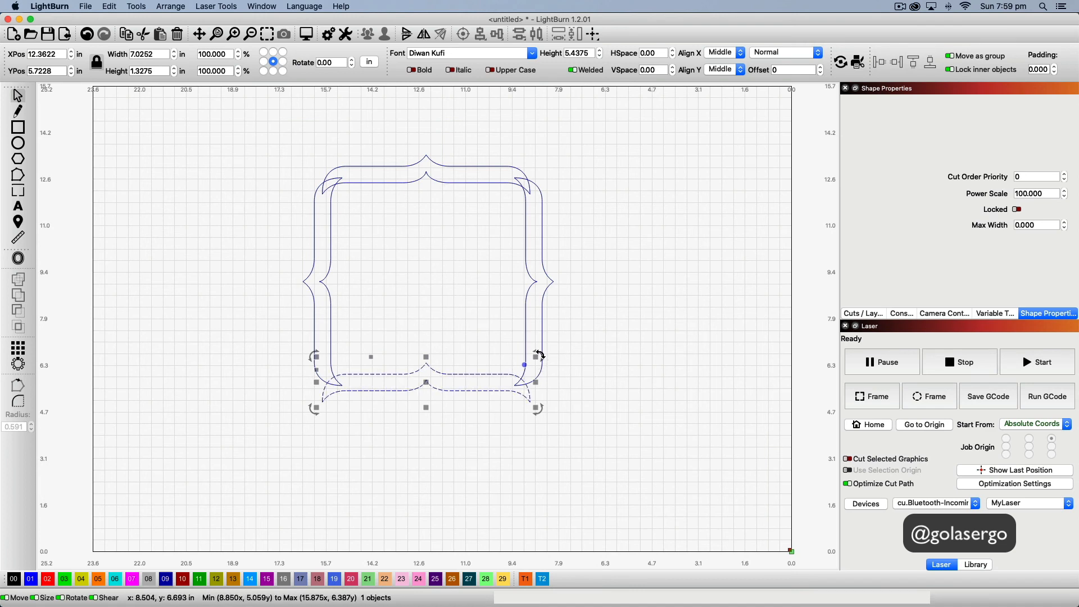
left_click_drag(538, 356, 368, 391)
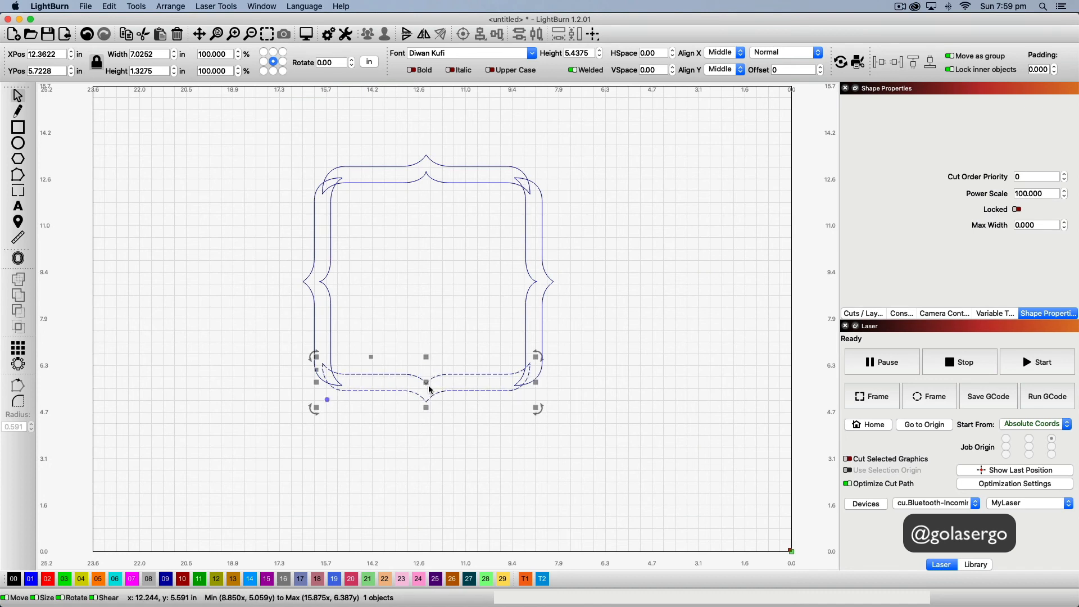
key("Down")
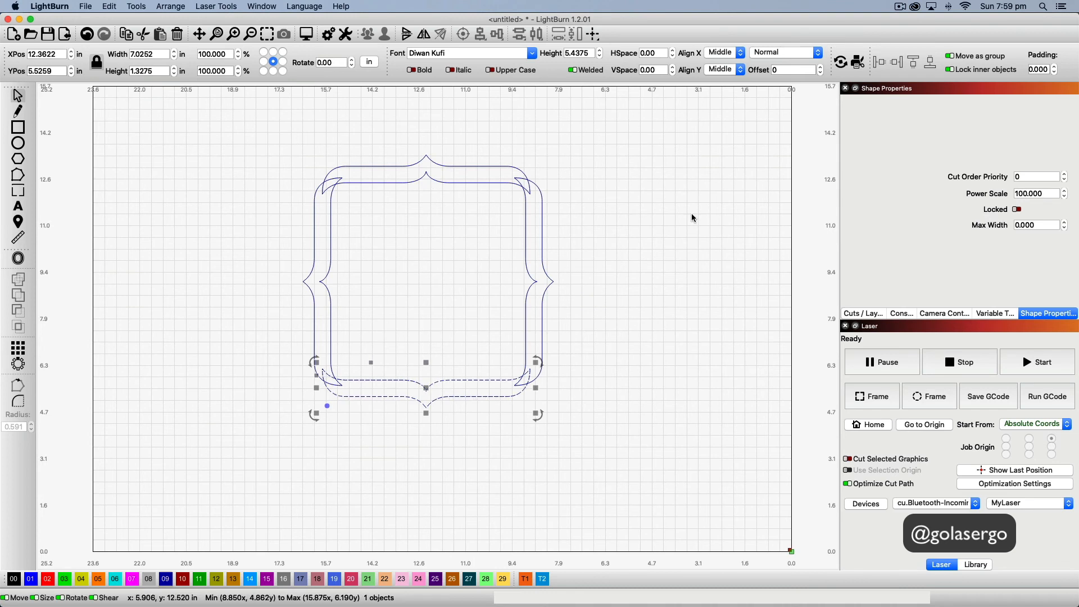
- Select all four overlapping braces and weld them into a single frame shape
left_click(633, 292)
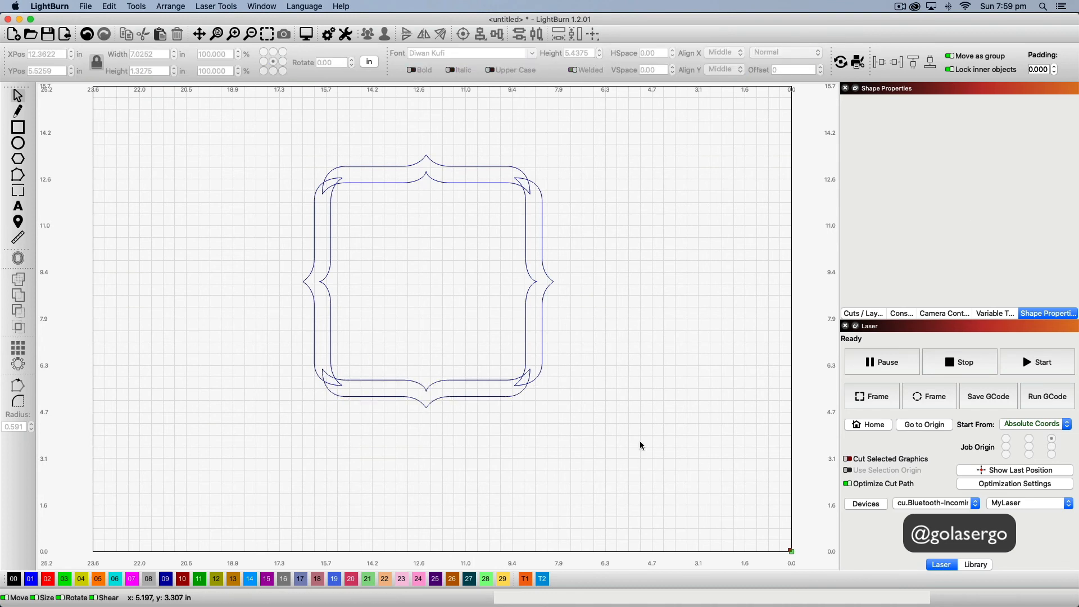
left_click_drag(683, 448, 154, 128)
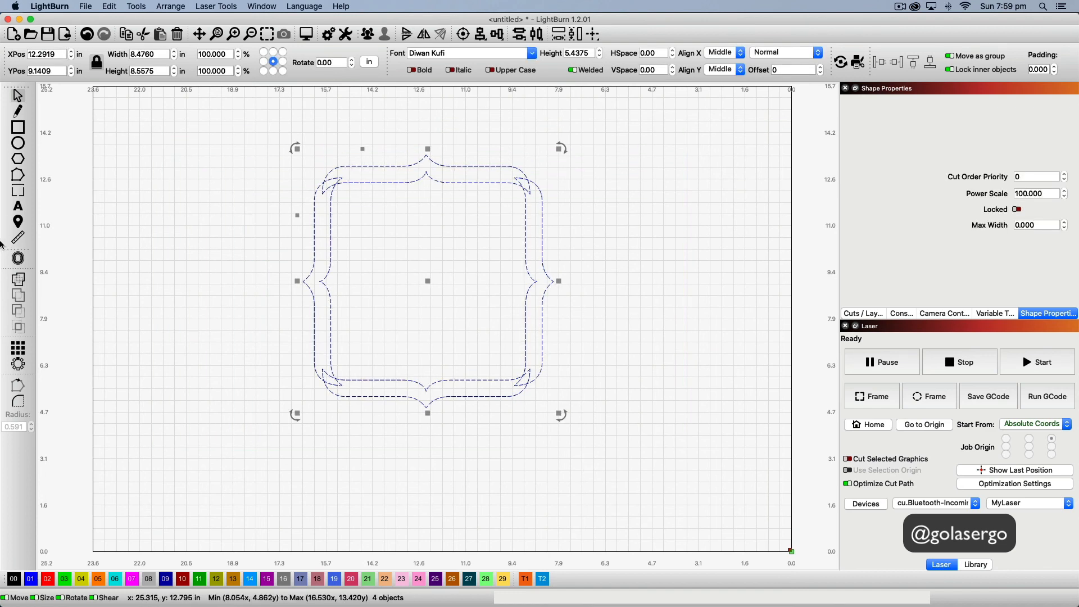
left_click(19, 280)
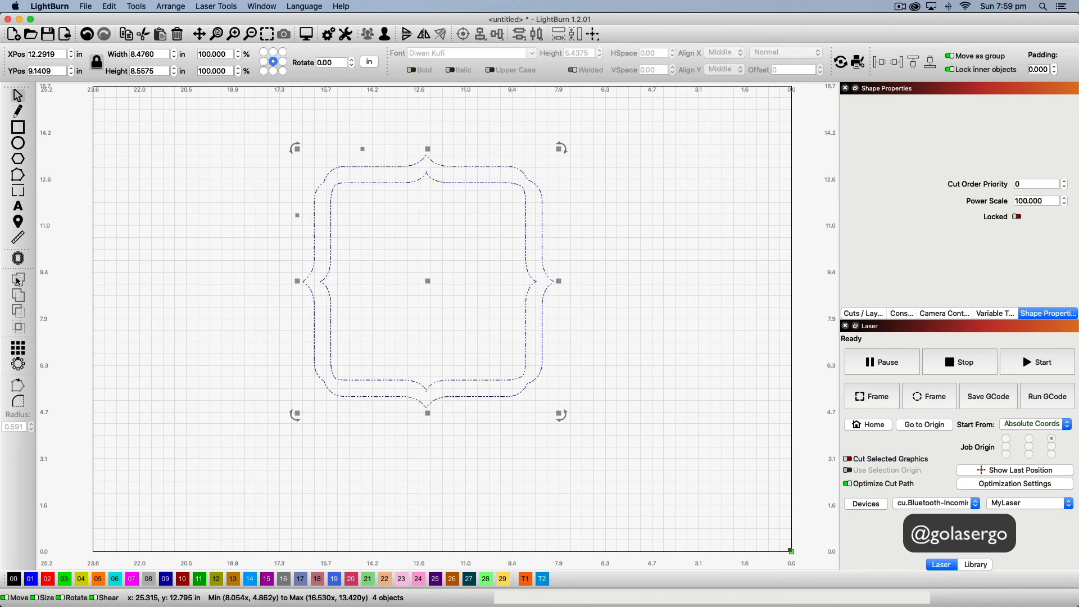
left_click(456, 188)
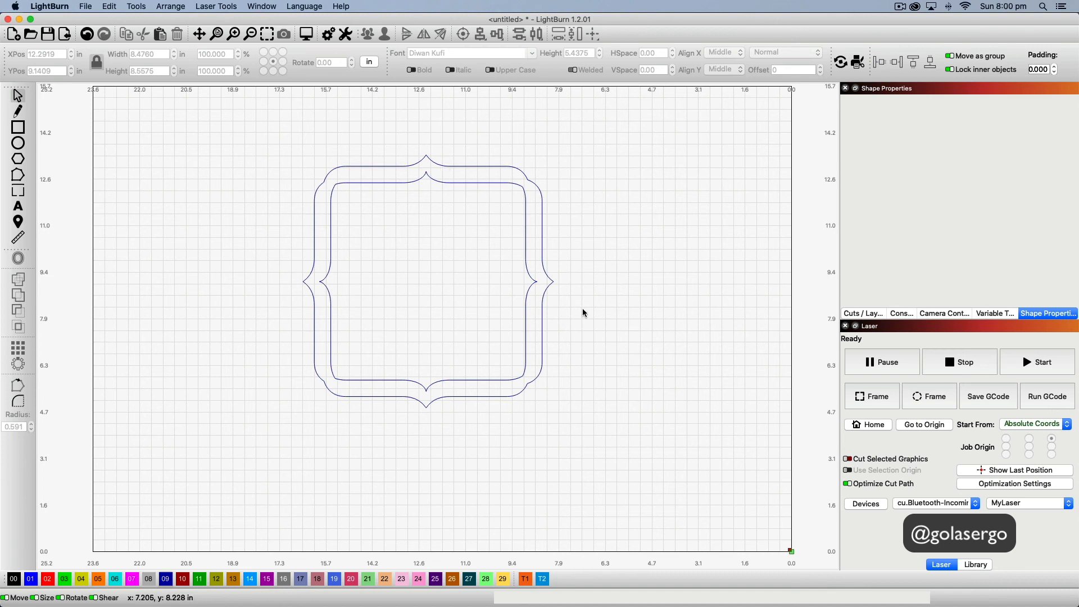
- Ungroup the welded frame and move its inner outline about 8.6 in to the right, clear of the outer outline
left_click(511, 183)
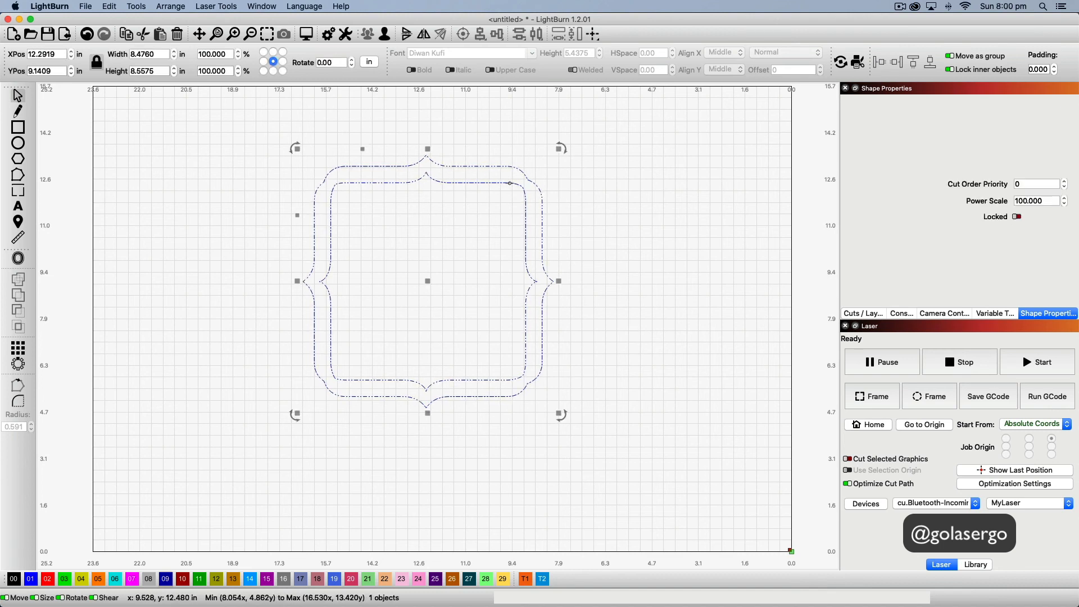
right_click(511, 183)
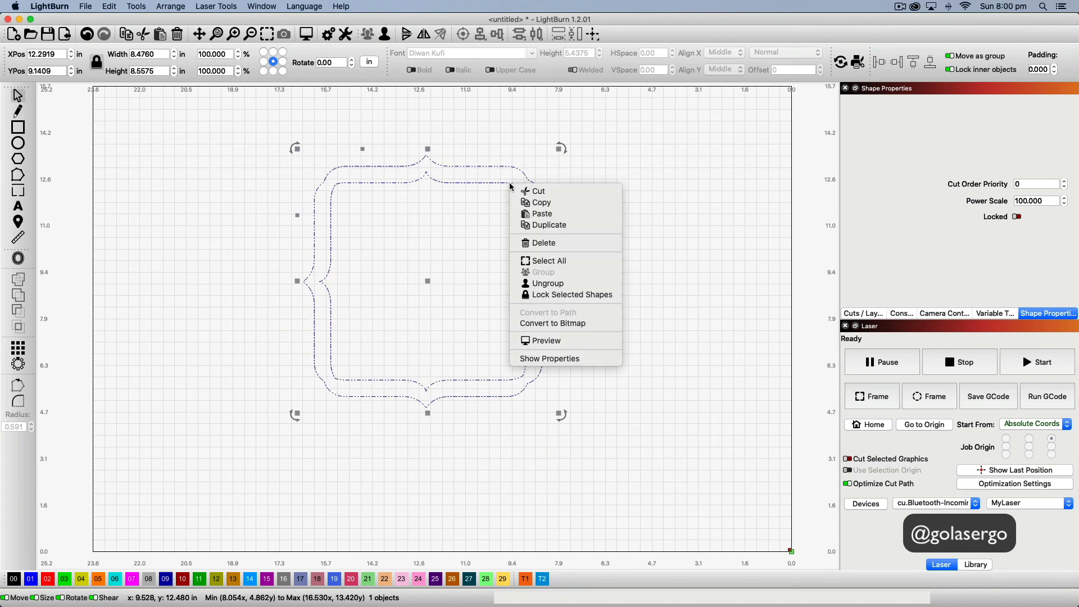
left_click(548, 284)
left_click(613, 286)
left_click(450, 183)
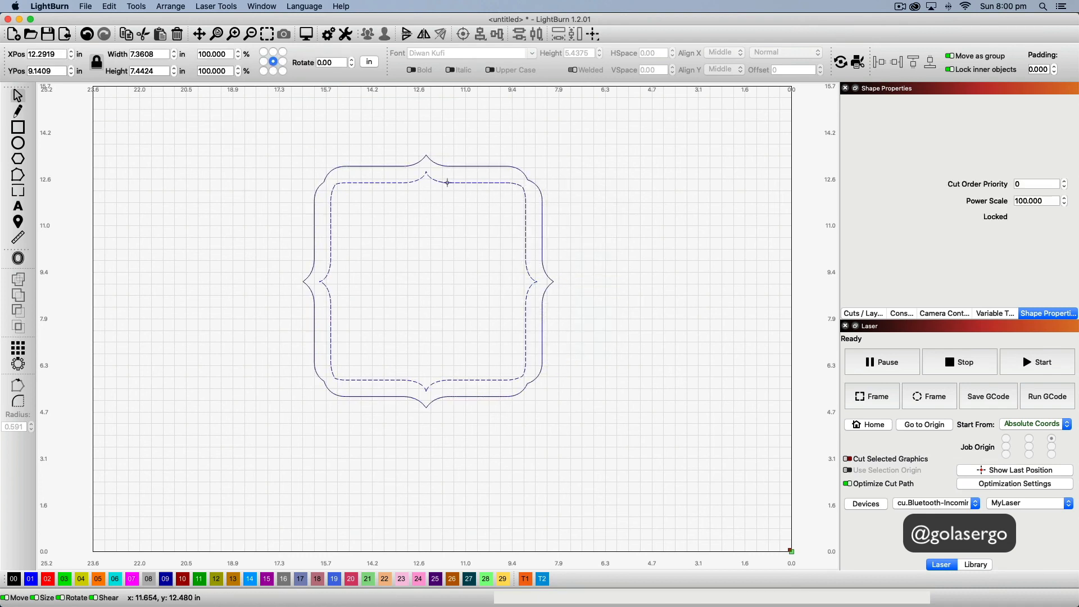
left_click_drag(483, 277, 680, 268)
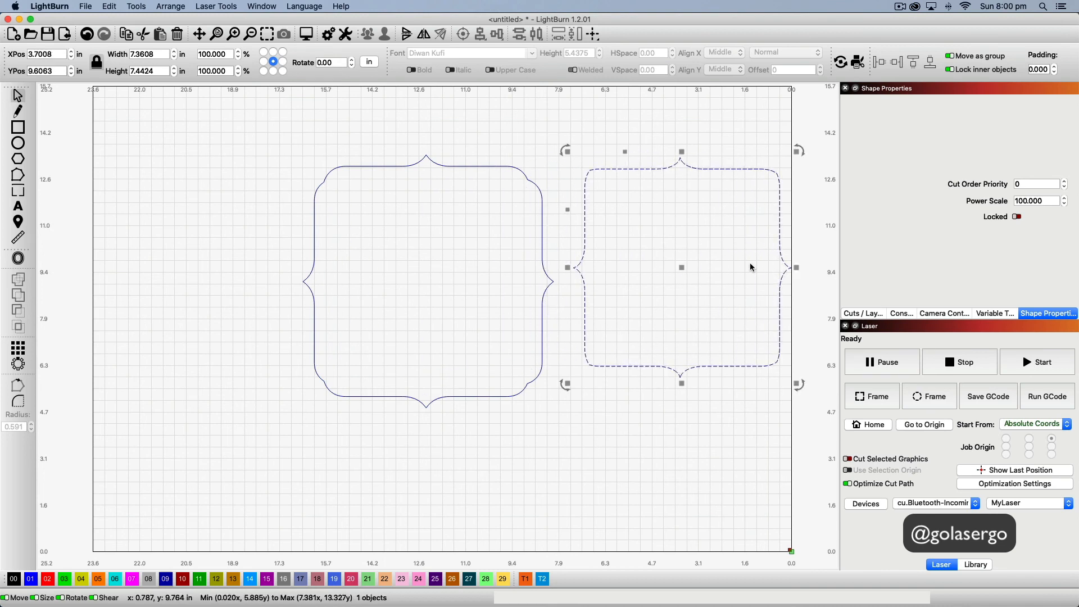
left_click(448, 166)
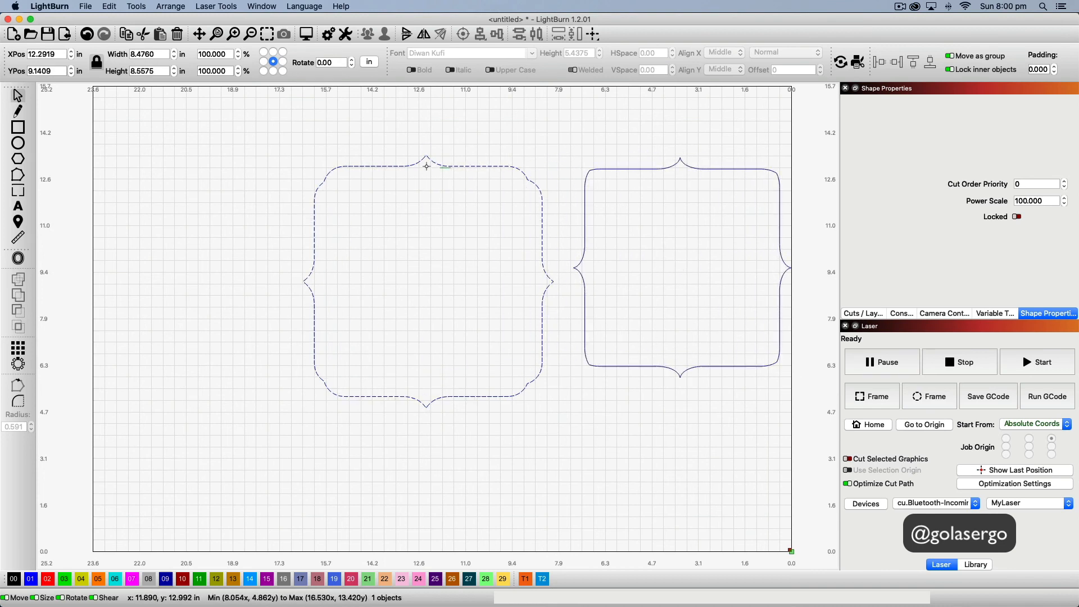
left_click(553, 156)
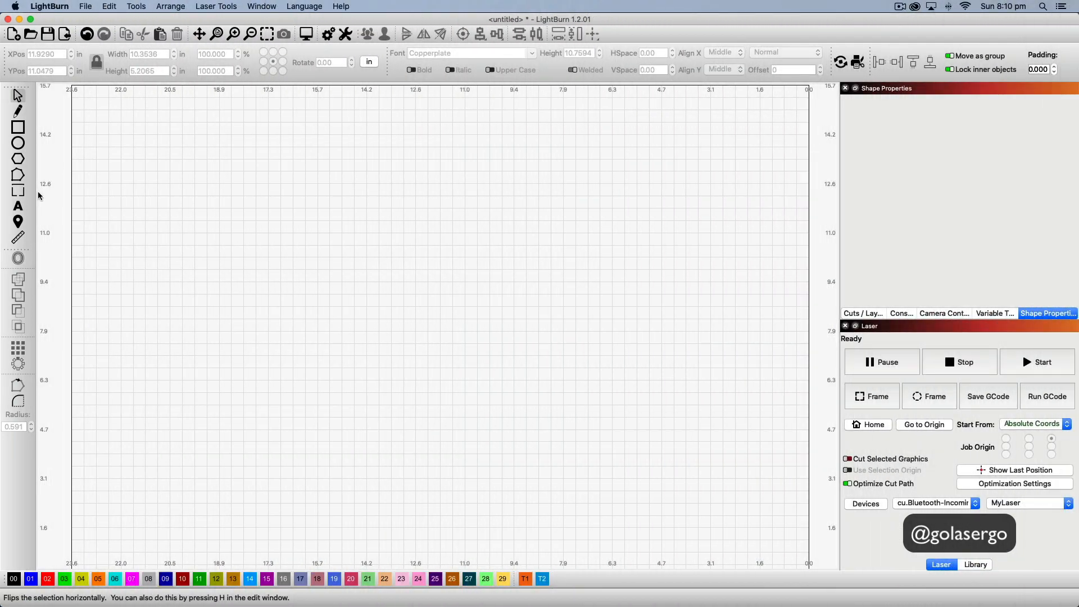
- Add a left curly brace "{" as Copperplate text on the empty workspace and move it up to about X 14.25, Y 9.45 in
left_click(19, 208)
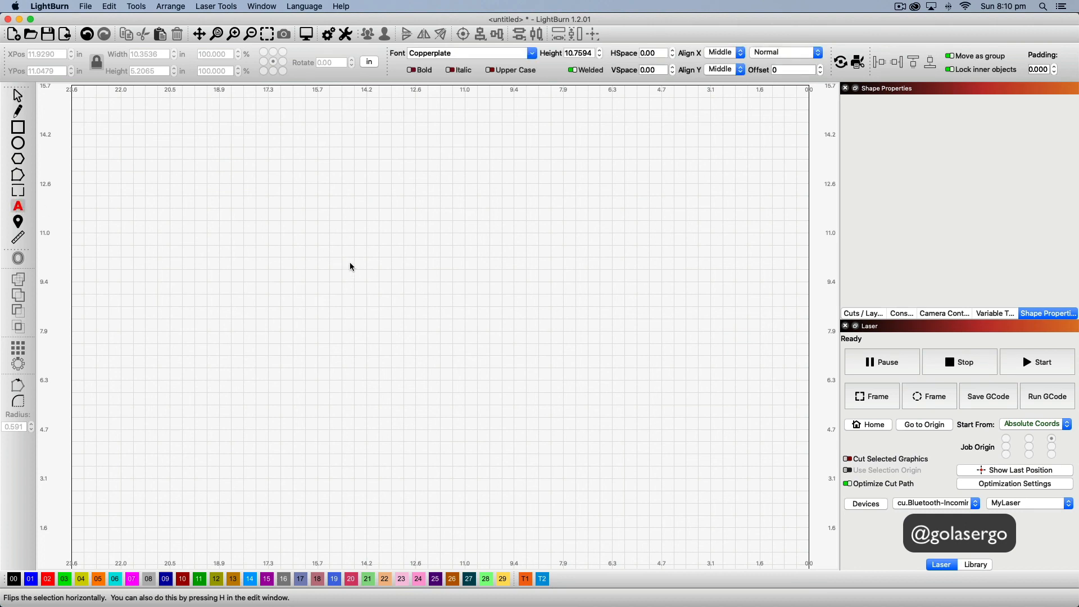
left_click(351, 267)
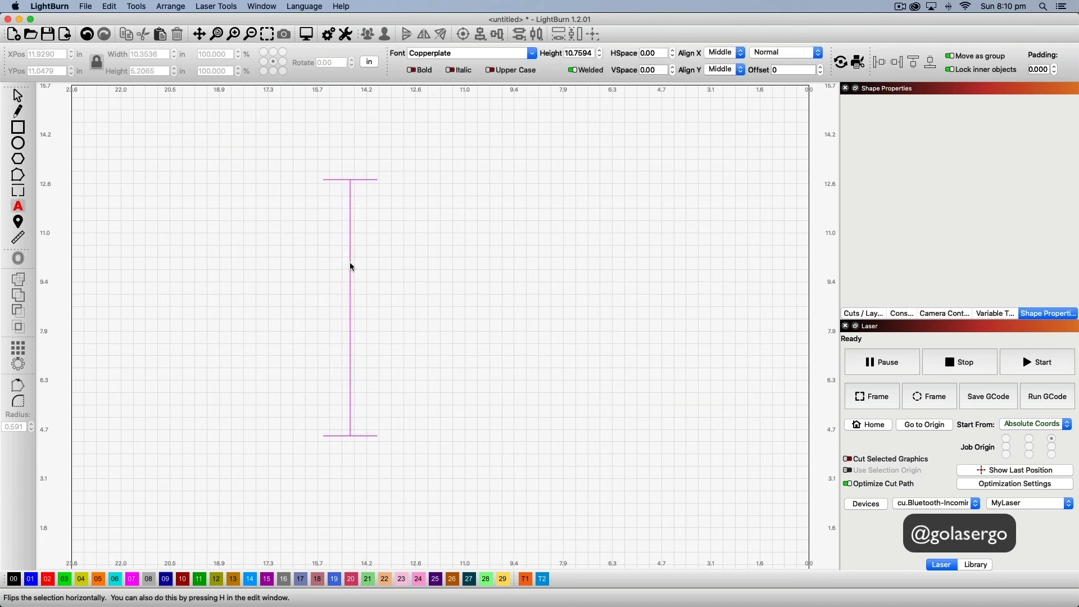
type("{")
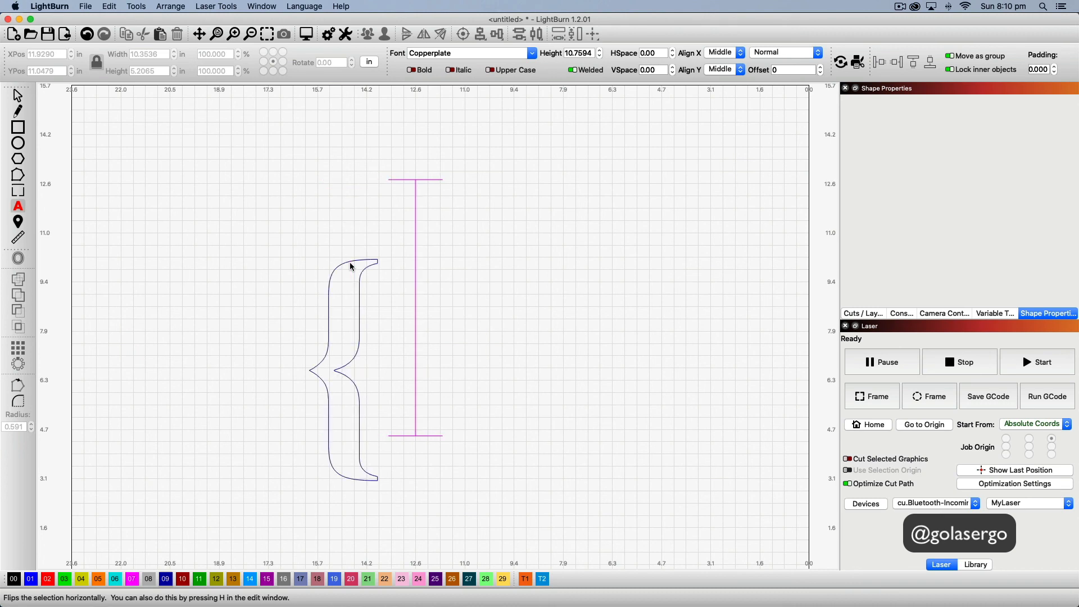
left_click(18, 97)
left_click_drag(343, 370, 364, 283)
- Rotate the brace 90° to point upward, move it to the upper workspace, and stretch it to about 7.96 in wide
scroll(366, 298, "up", 1)
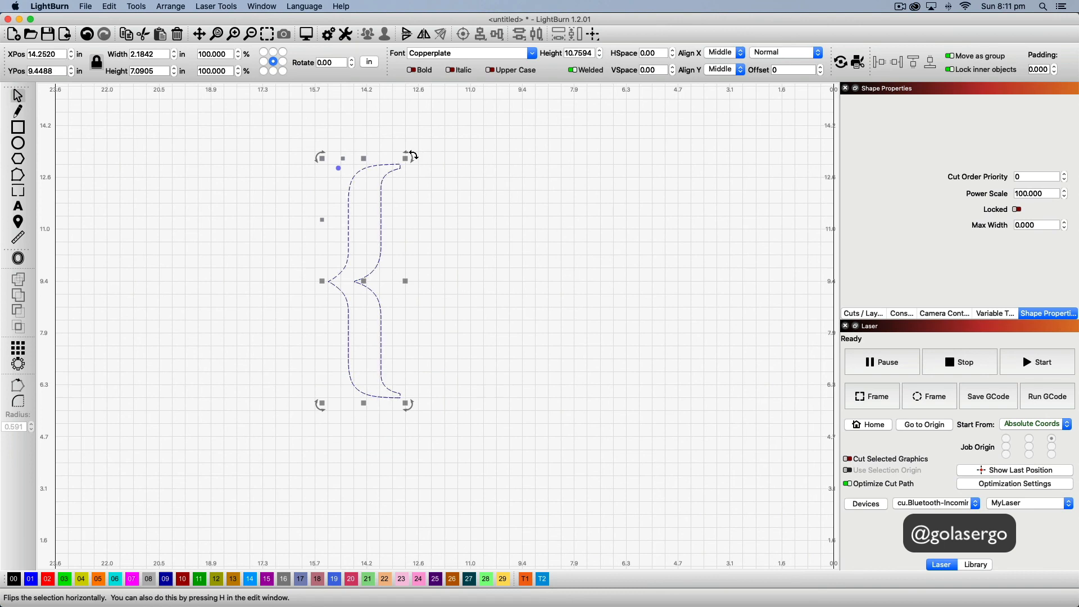
left_click_drag(413, 155, 427, 245)
left_click_drag(387, 282, 413, 200)
left_click_drag(535, 198, 562, 199)
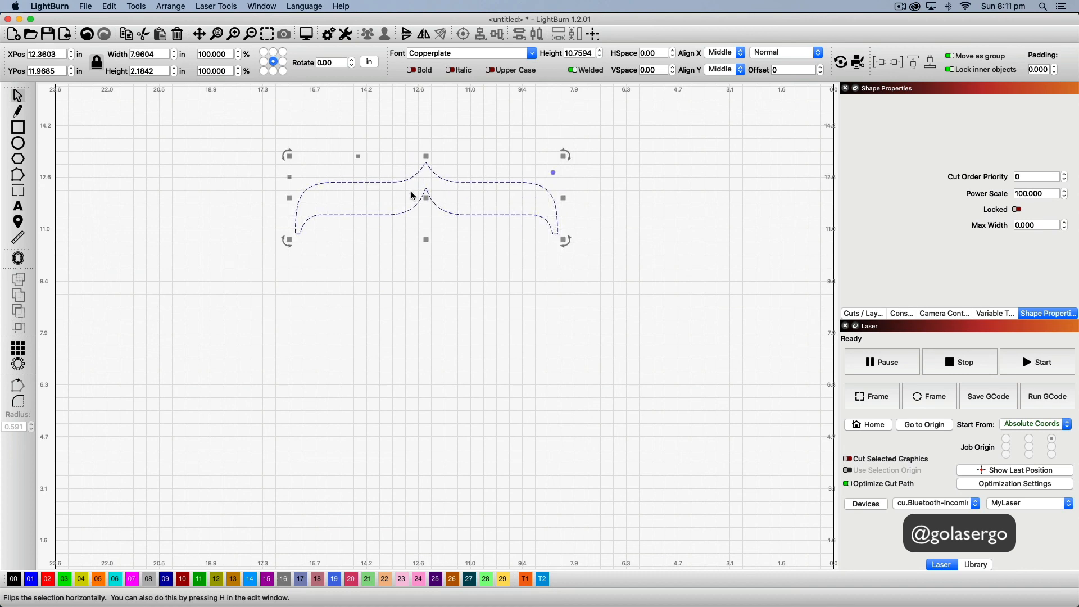
- Duplicate the brace, place the copy about 3.2 in below the original, and rotate it 180° to point downward
key("super+d")
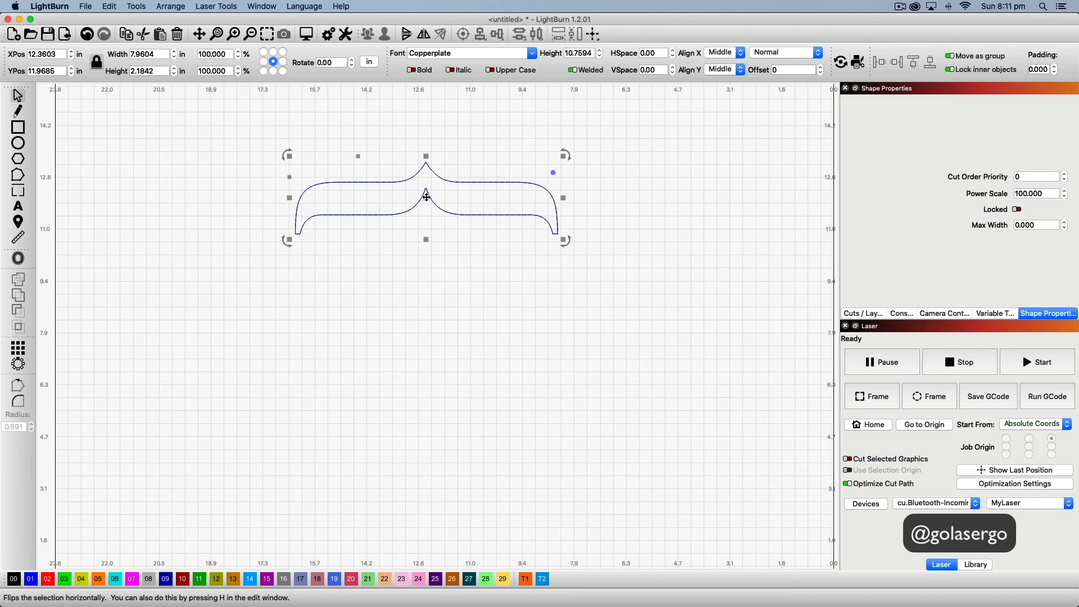
left_click_drag(427, 198, 427, 304)
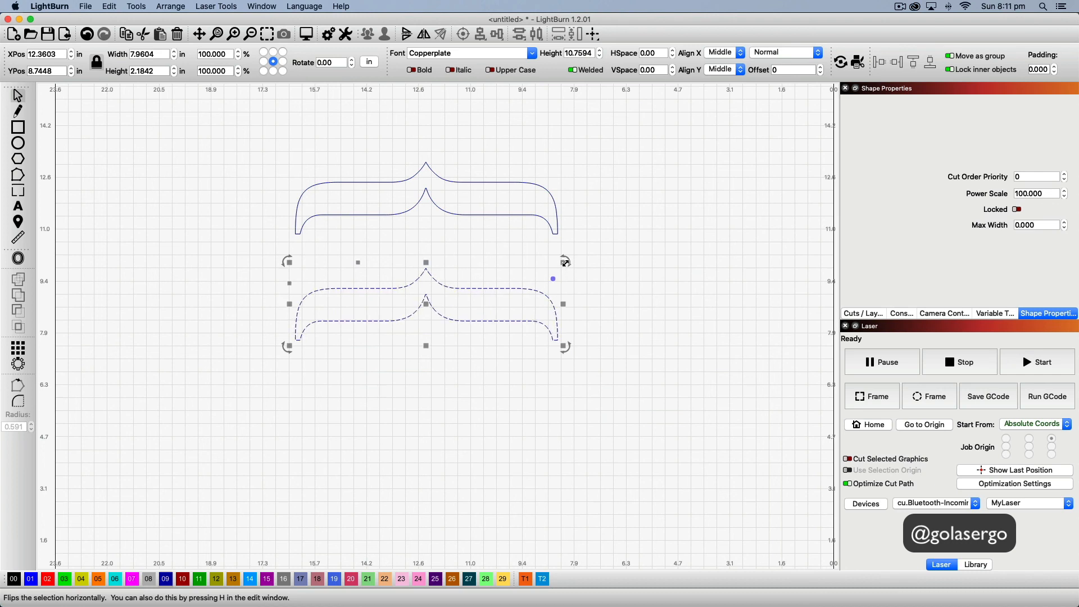
left_click_drag(566, 260, 334, 336)
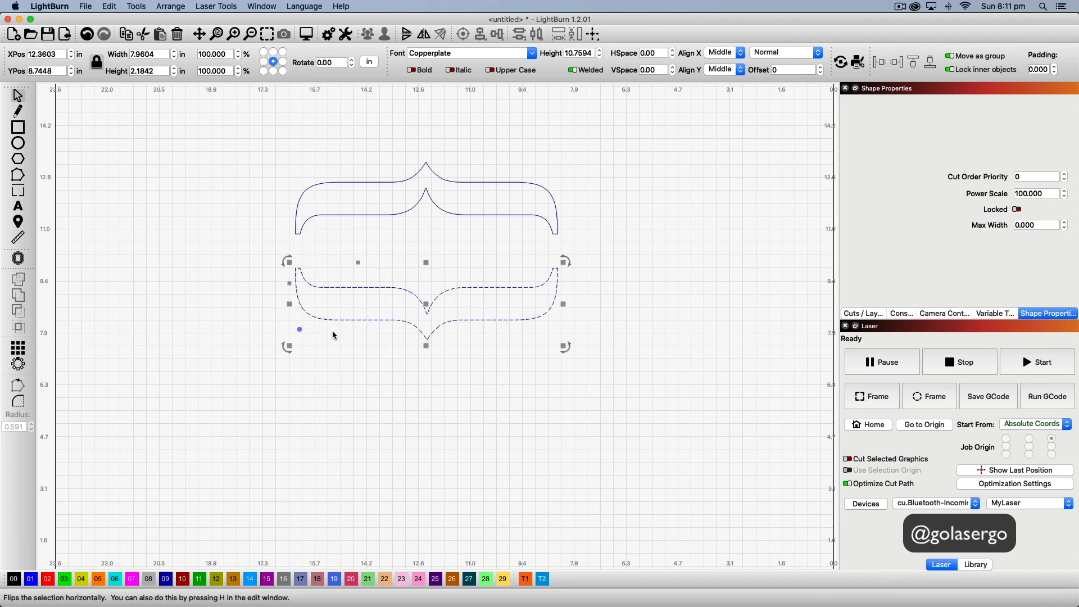
- Draw a rectangle about 9.84 by 3.11 in overlapping both braces and set its corner radius to 1.555
left_click(23, 130)
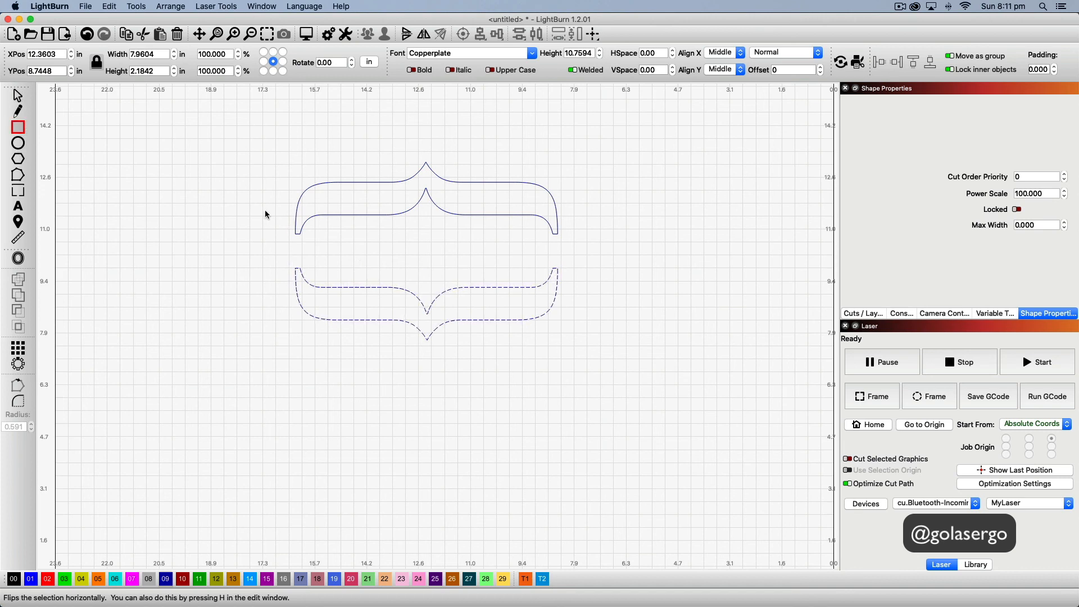
left_click_drag(262, 200, 586, 302)
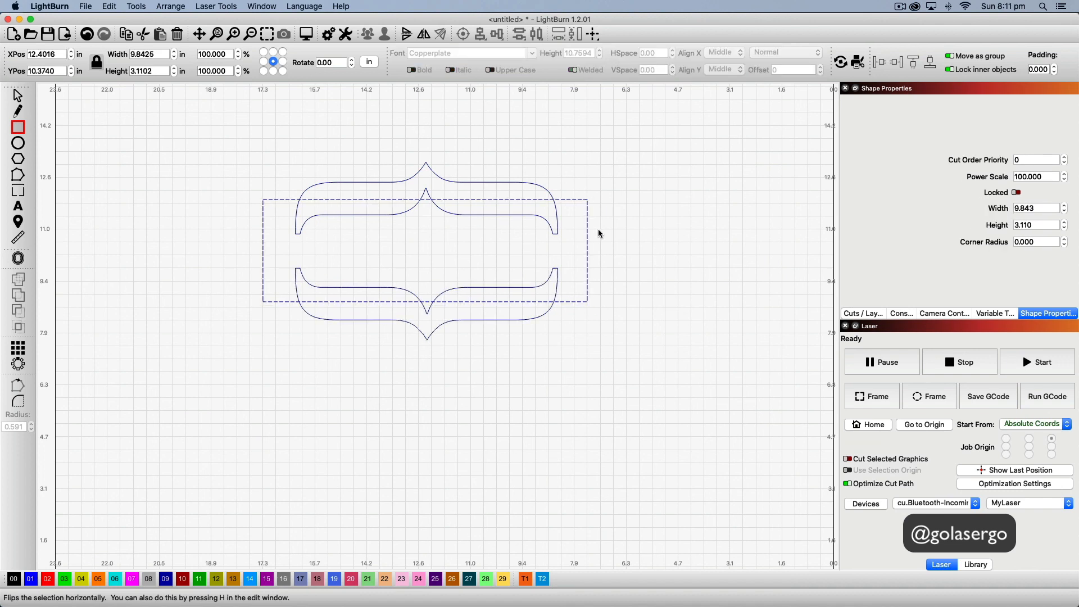
left_click(1064, 239)
left_click(1064, 239)
left_click(1064, 240)
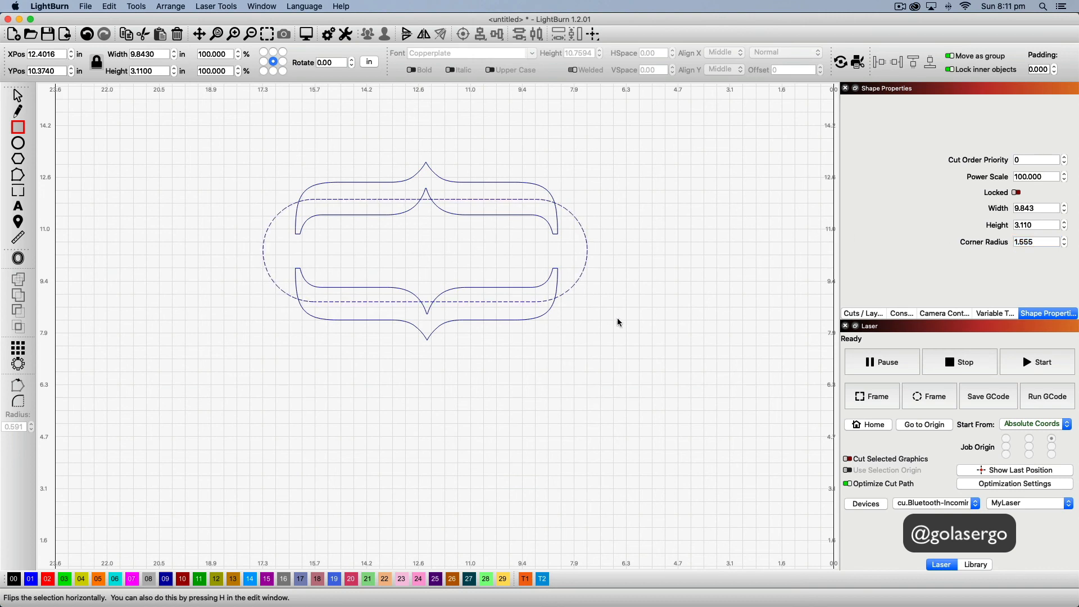
- Align both braces and the rounded rectangle on their vertical center with Align V-Center and weld them into one shape
left_click_drag(672, 361, 207, 124)
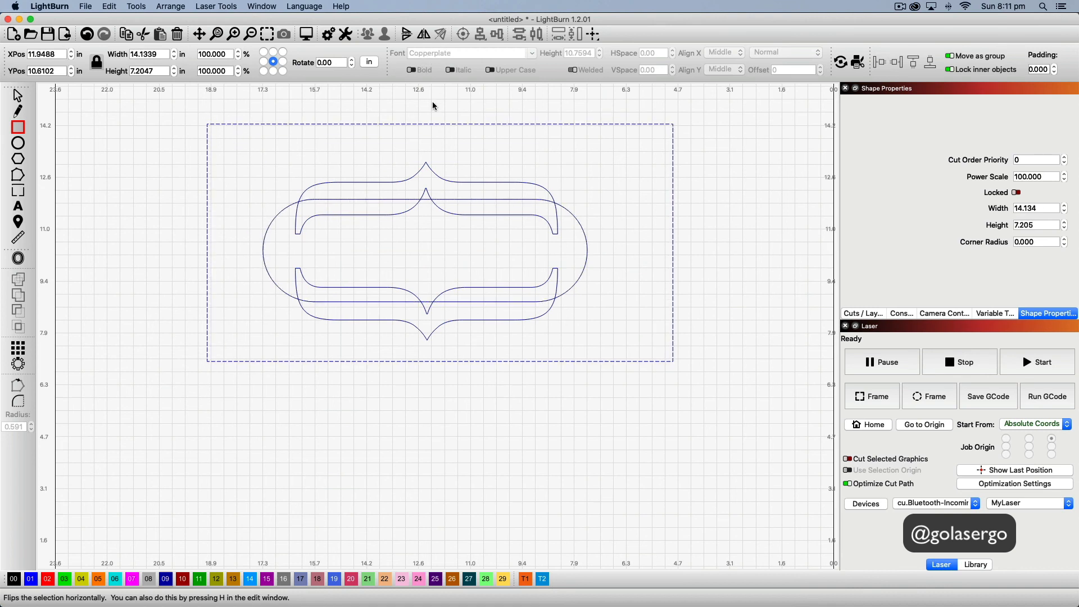
key("super+z")
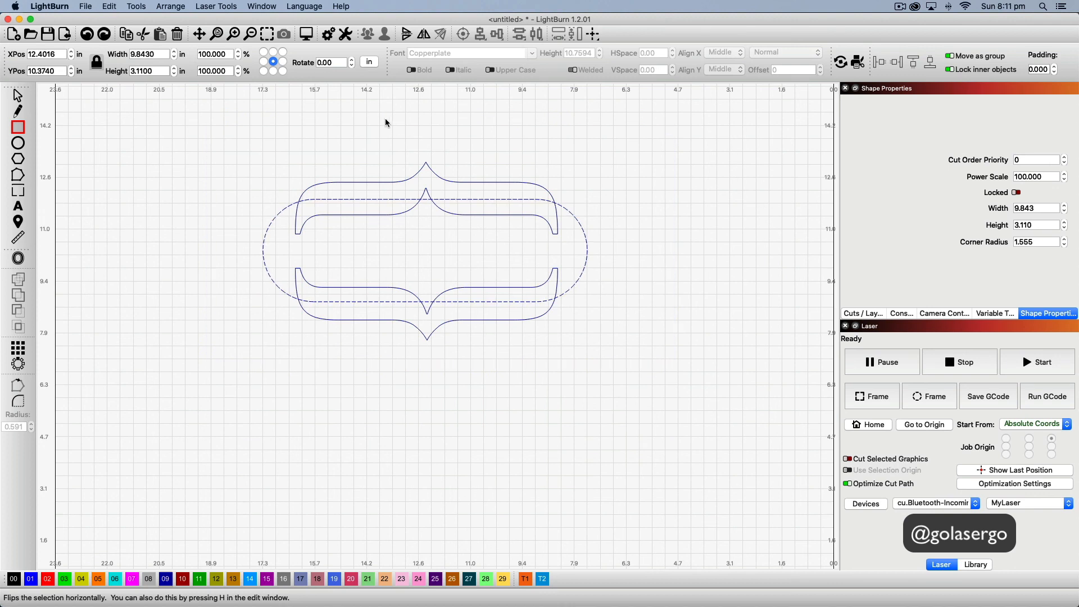
left_click(18, 97)
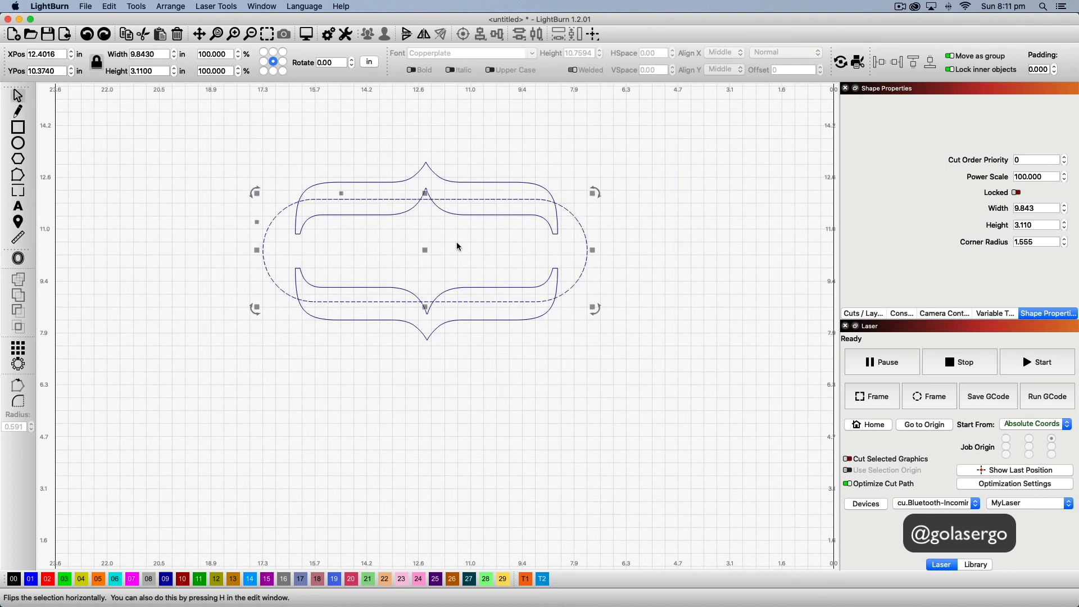
left_click(680, 353)
left_click_drag(607, 337, 232, 161)
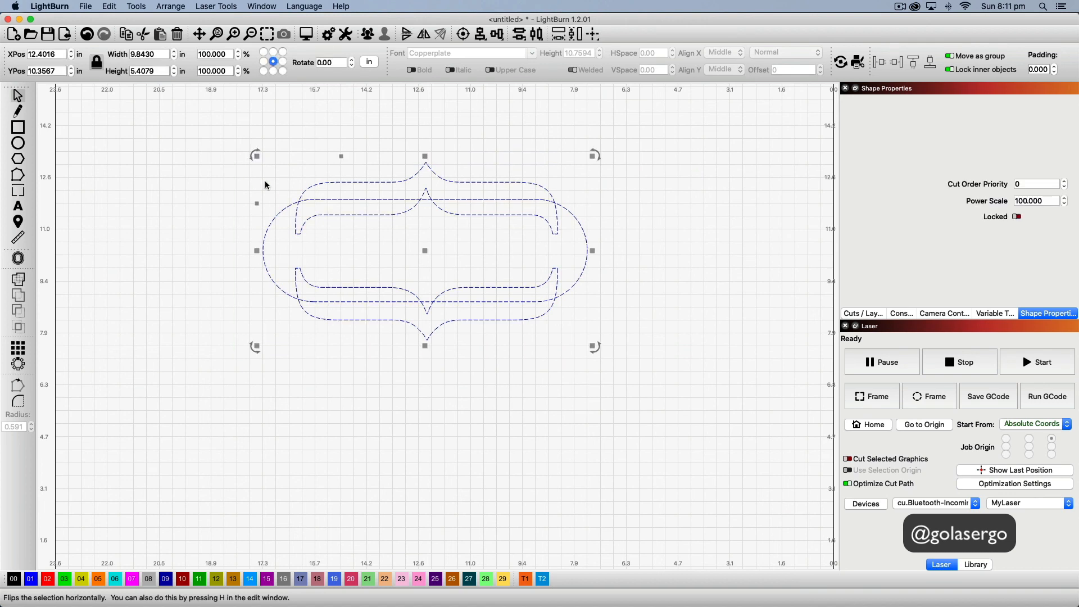
left_click(481, 37)
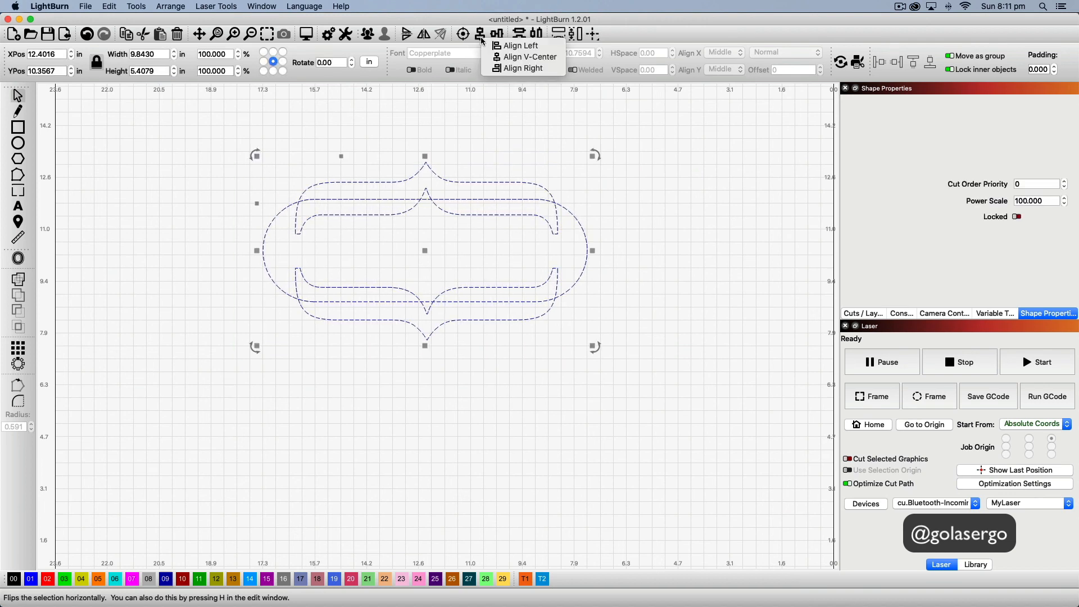
left_click(545, 59)
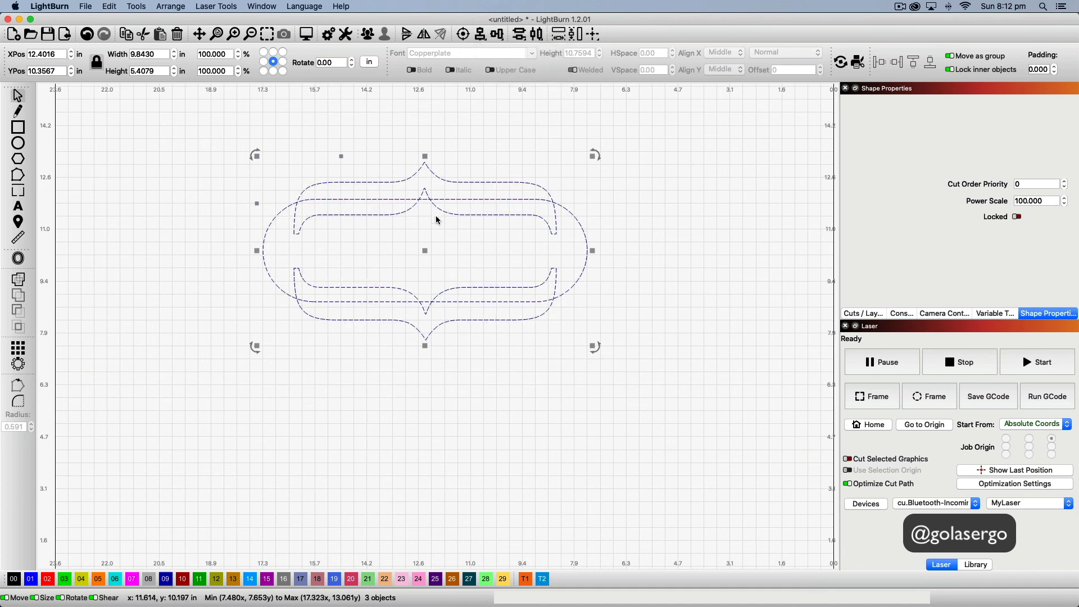
left_click(19, 281)
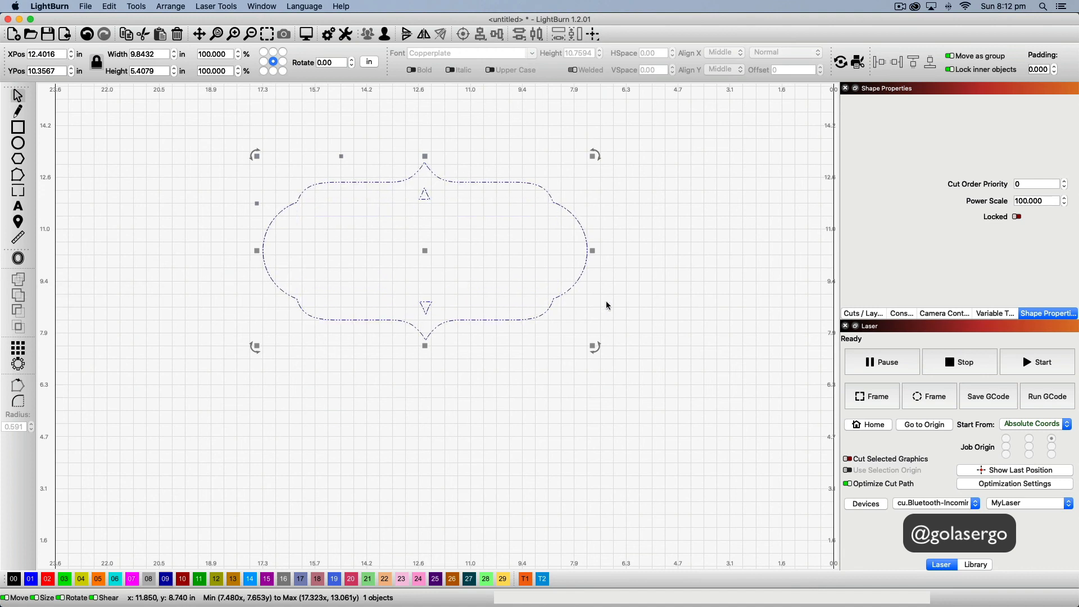
left_click(658, 310)
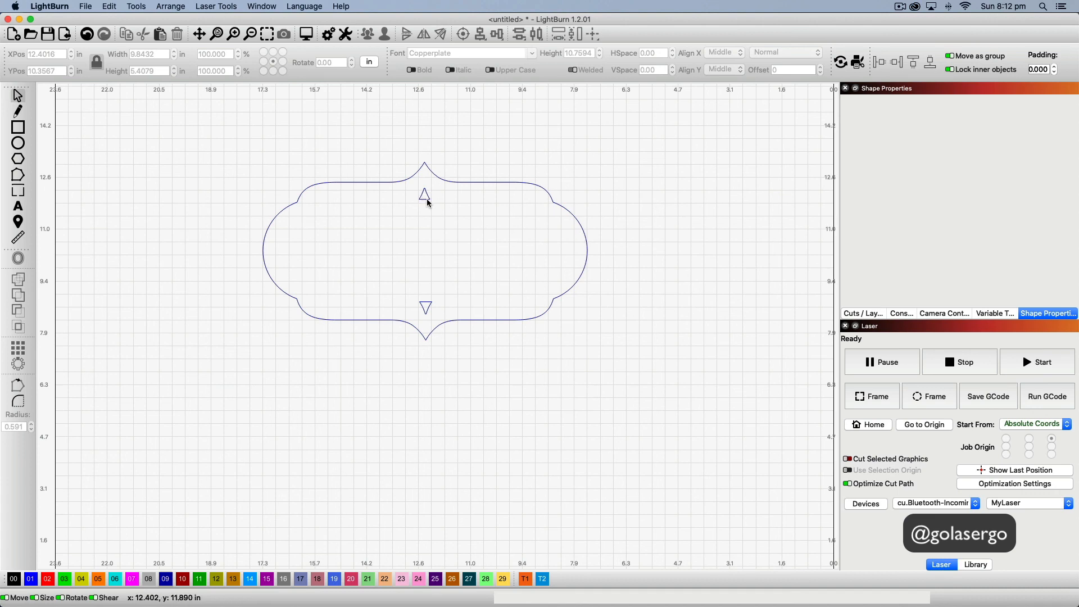
- Ungroup the welded shape and delete the two small leftover triangles inside the outline
left_click(428, 204)
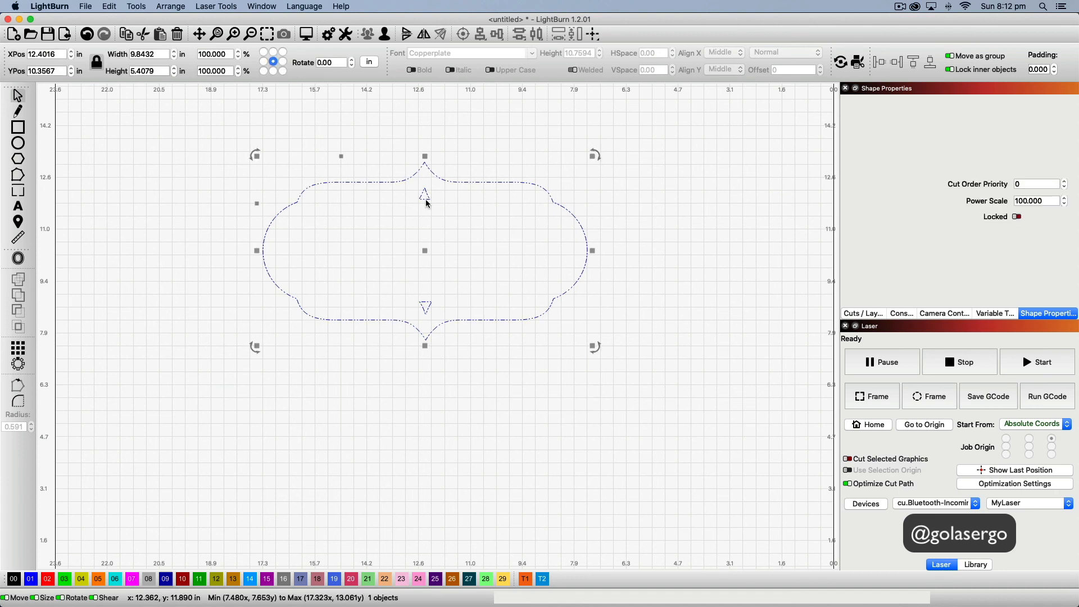
right_click(428, 203)
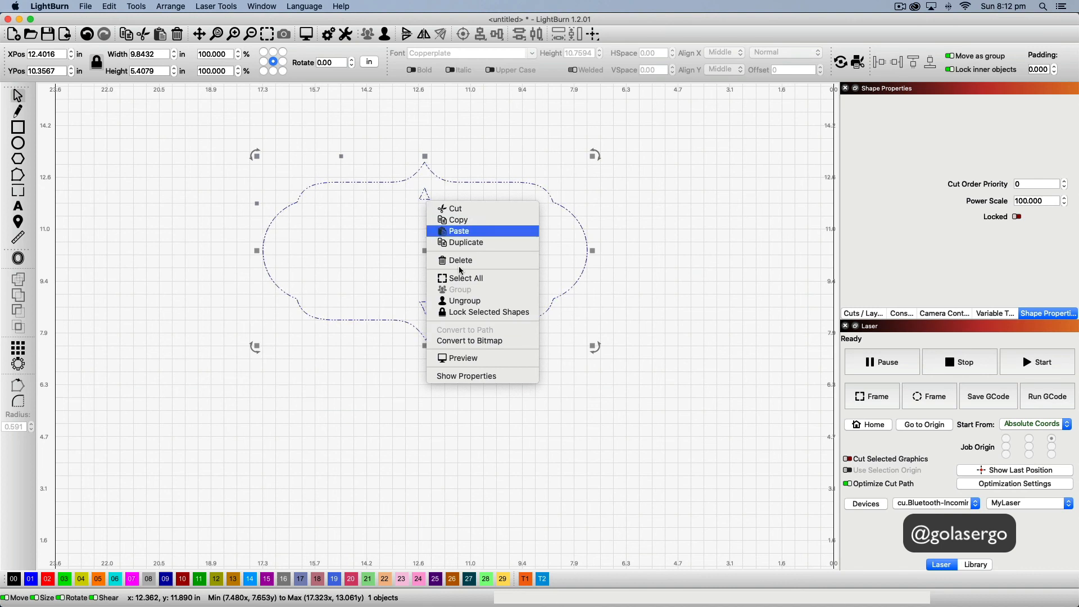
left_click(461, 305)
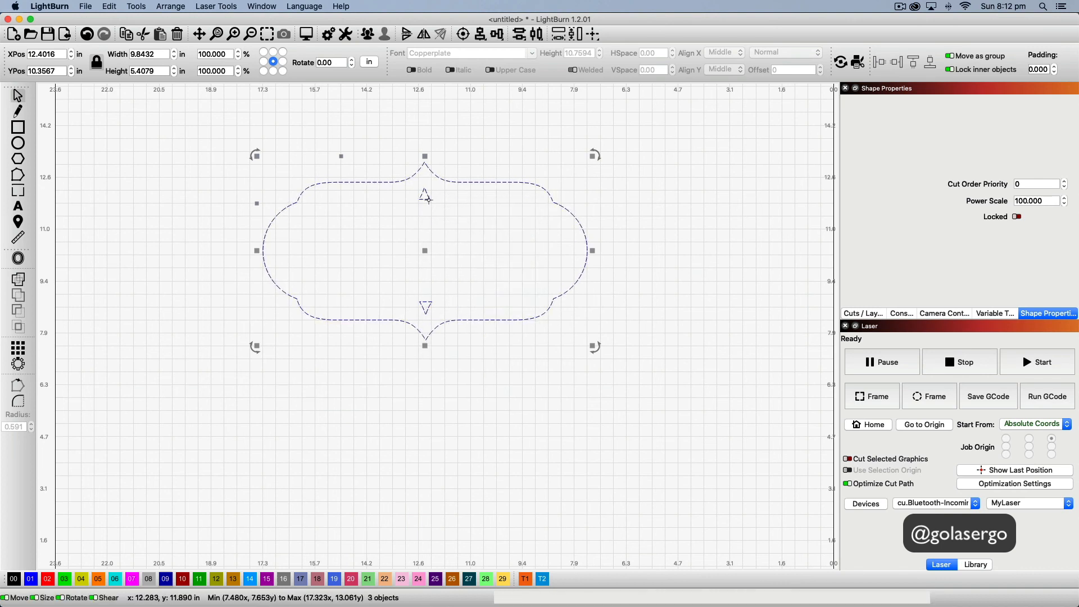
left_click(489, 174)
left_click(425, 194)
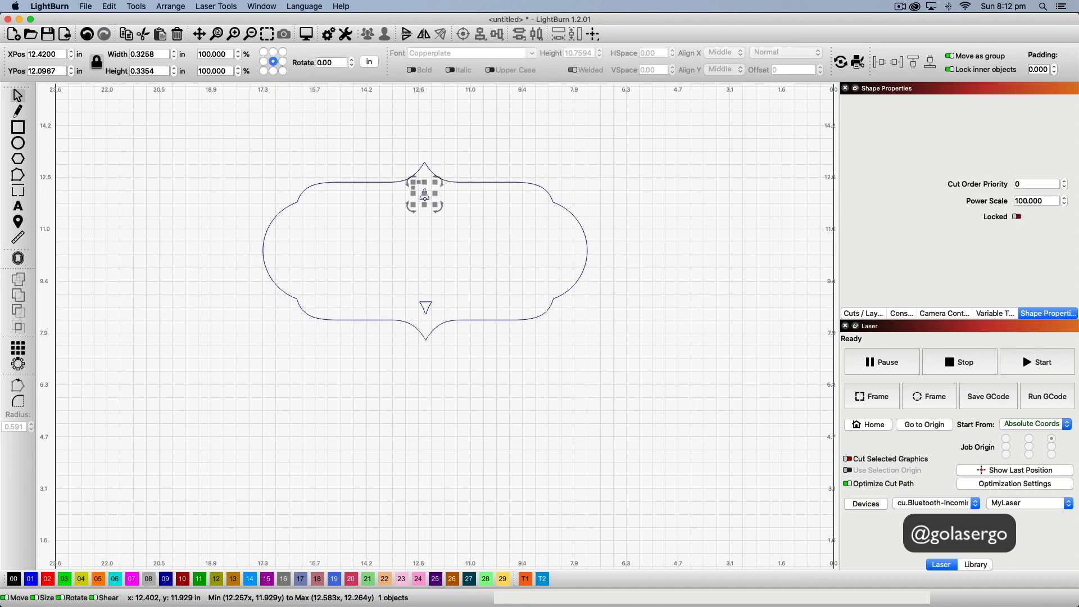
key("Delete")
left_click(425, 307)
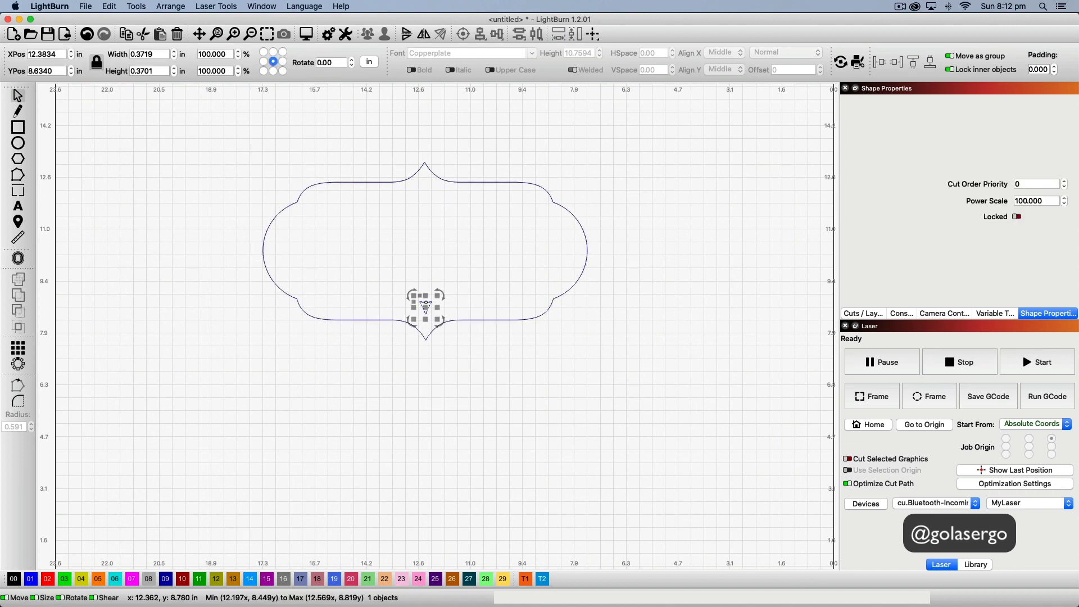
key("Delete")
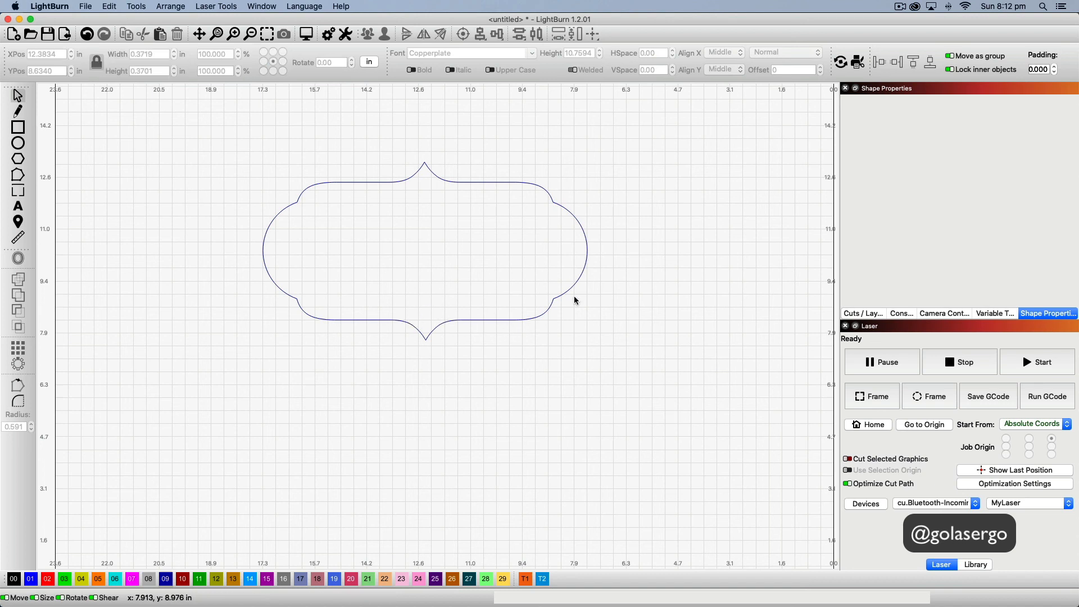
- Narrow the tag outline to about 8.29 in wide, keeping its height and left edge
left_click(552, 199)
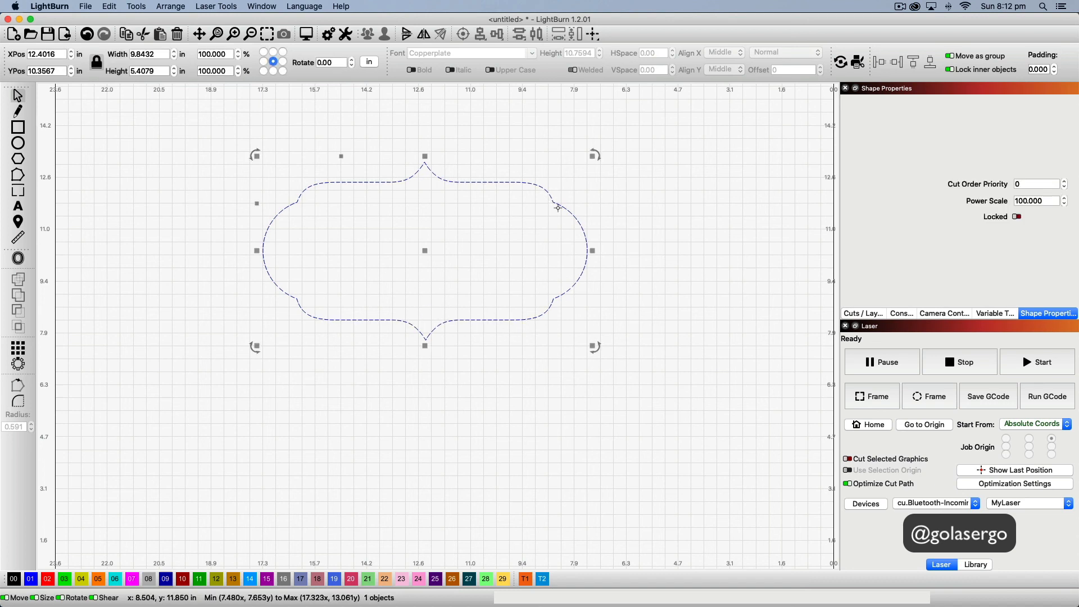
left_click_drag(594, 251, 543, 247)
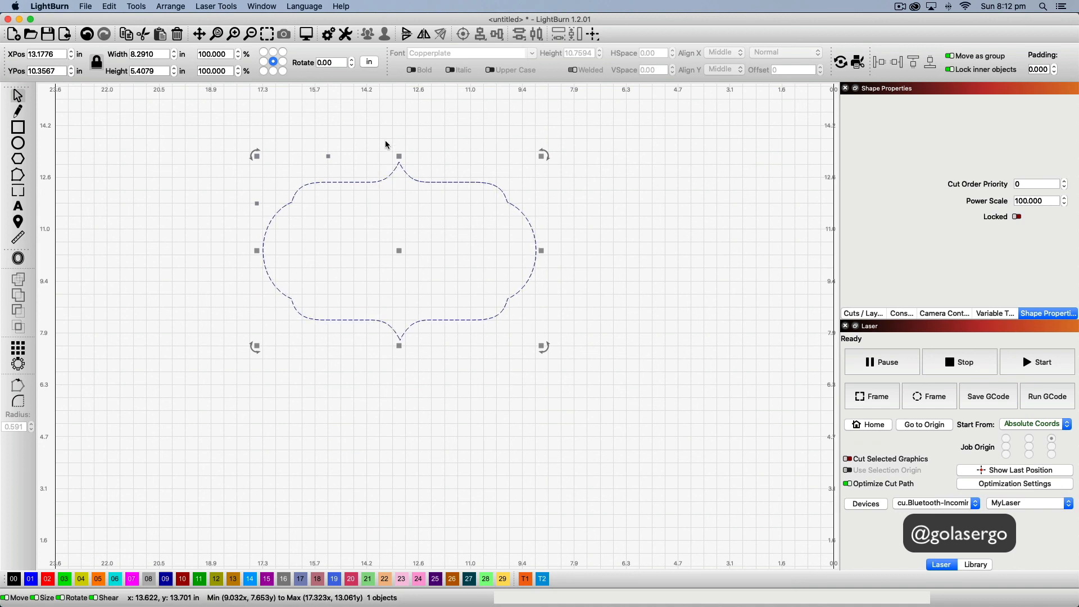
left_click(538, 301)
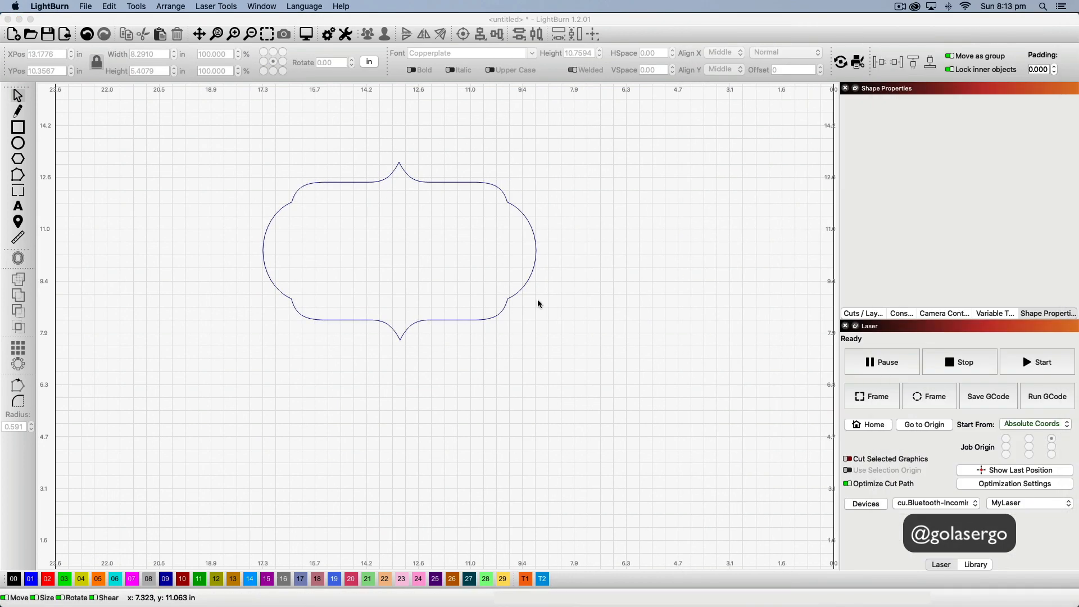